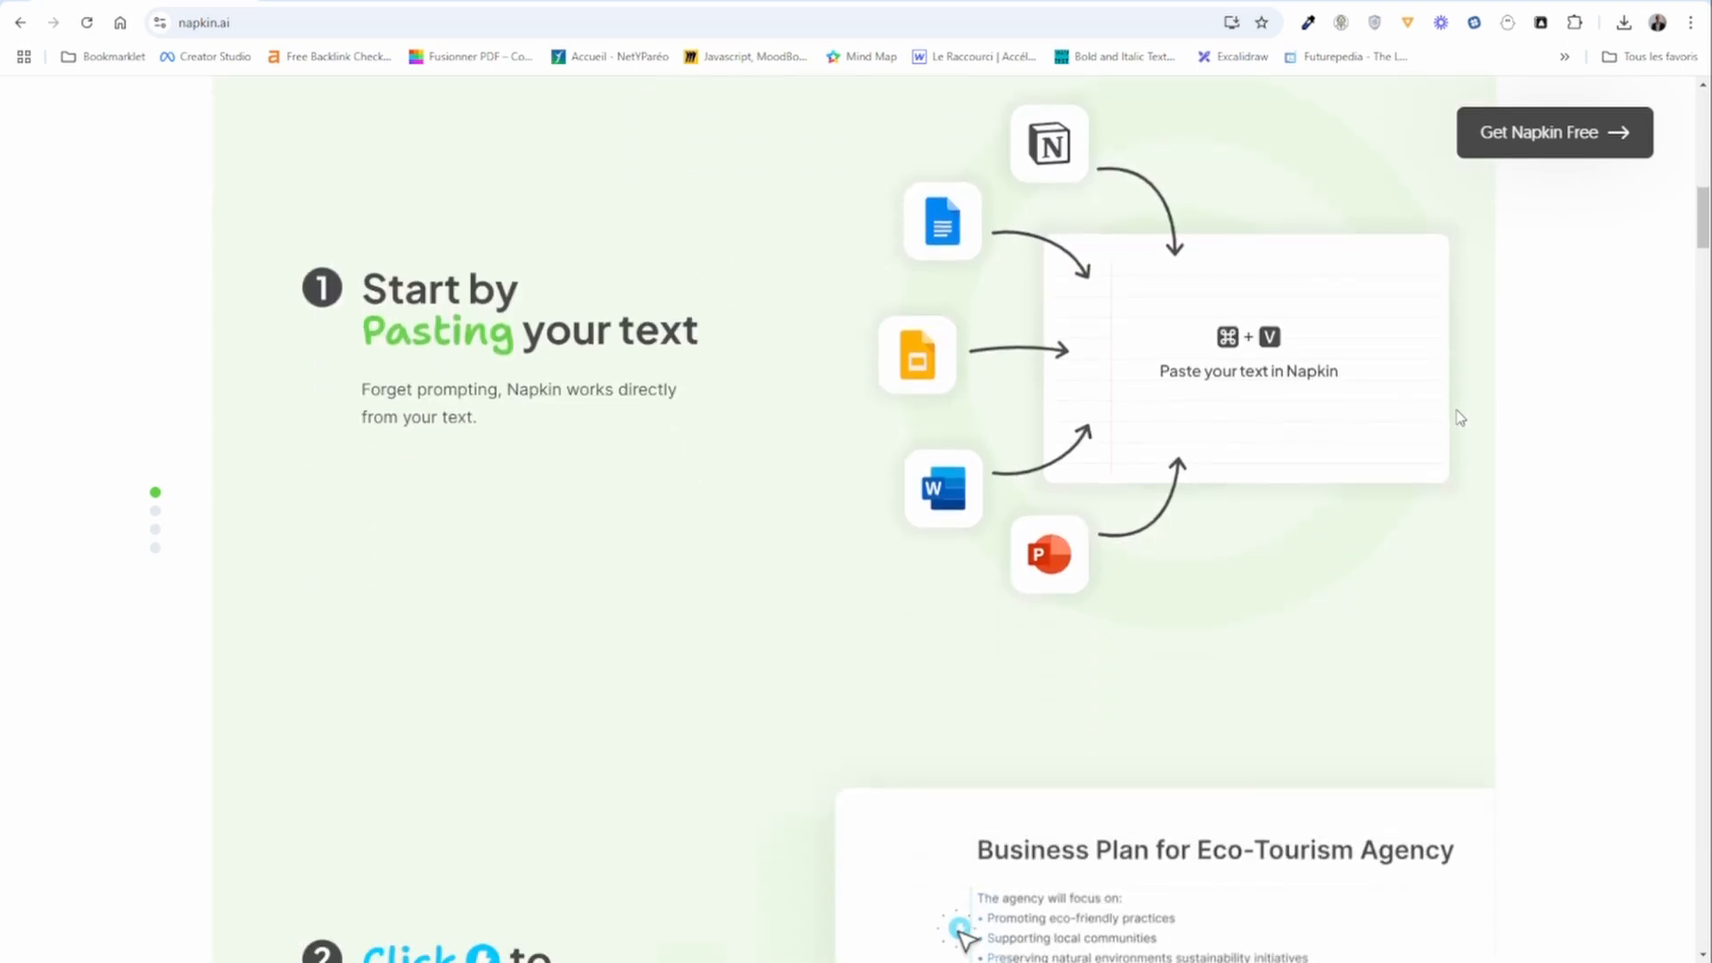
# - Read through the How it works section of the Napkin home page, from pasting text to exporting visuals
pyautogui.scroll(-5, 1551, 390)
pyautogui.scroll(-2, 1559, 395)
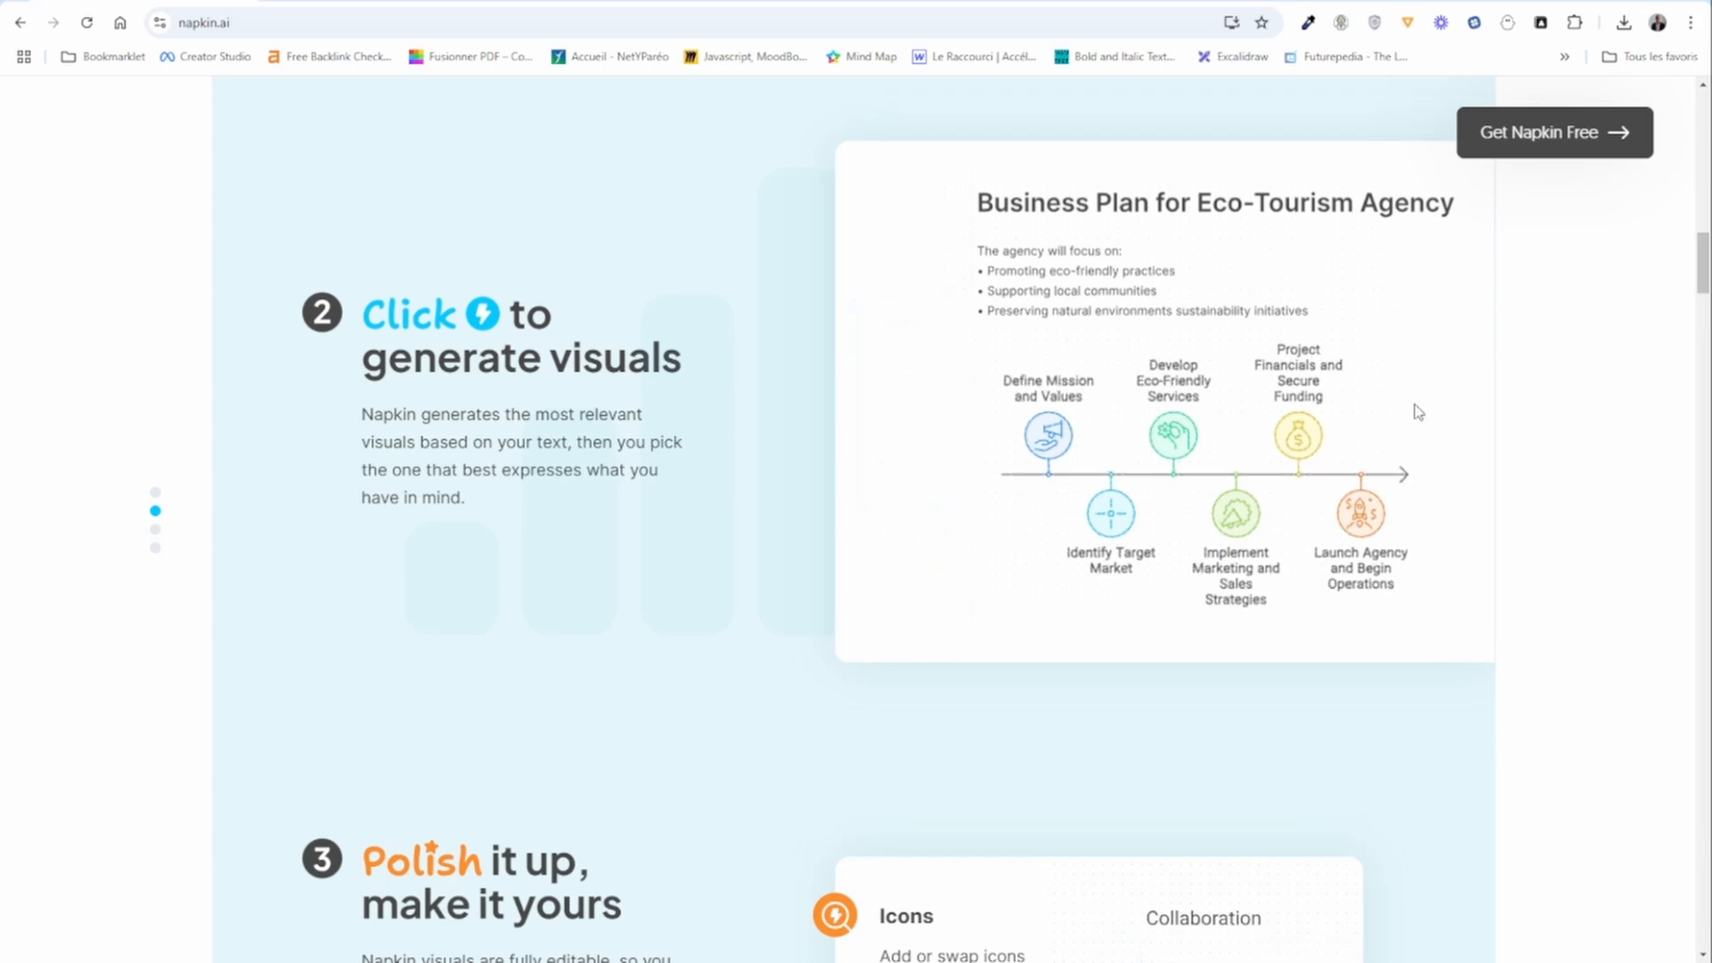
pyautogui.scroll(-5, 1418, 412)
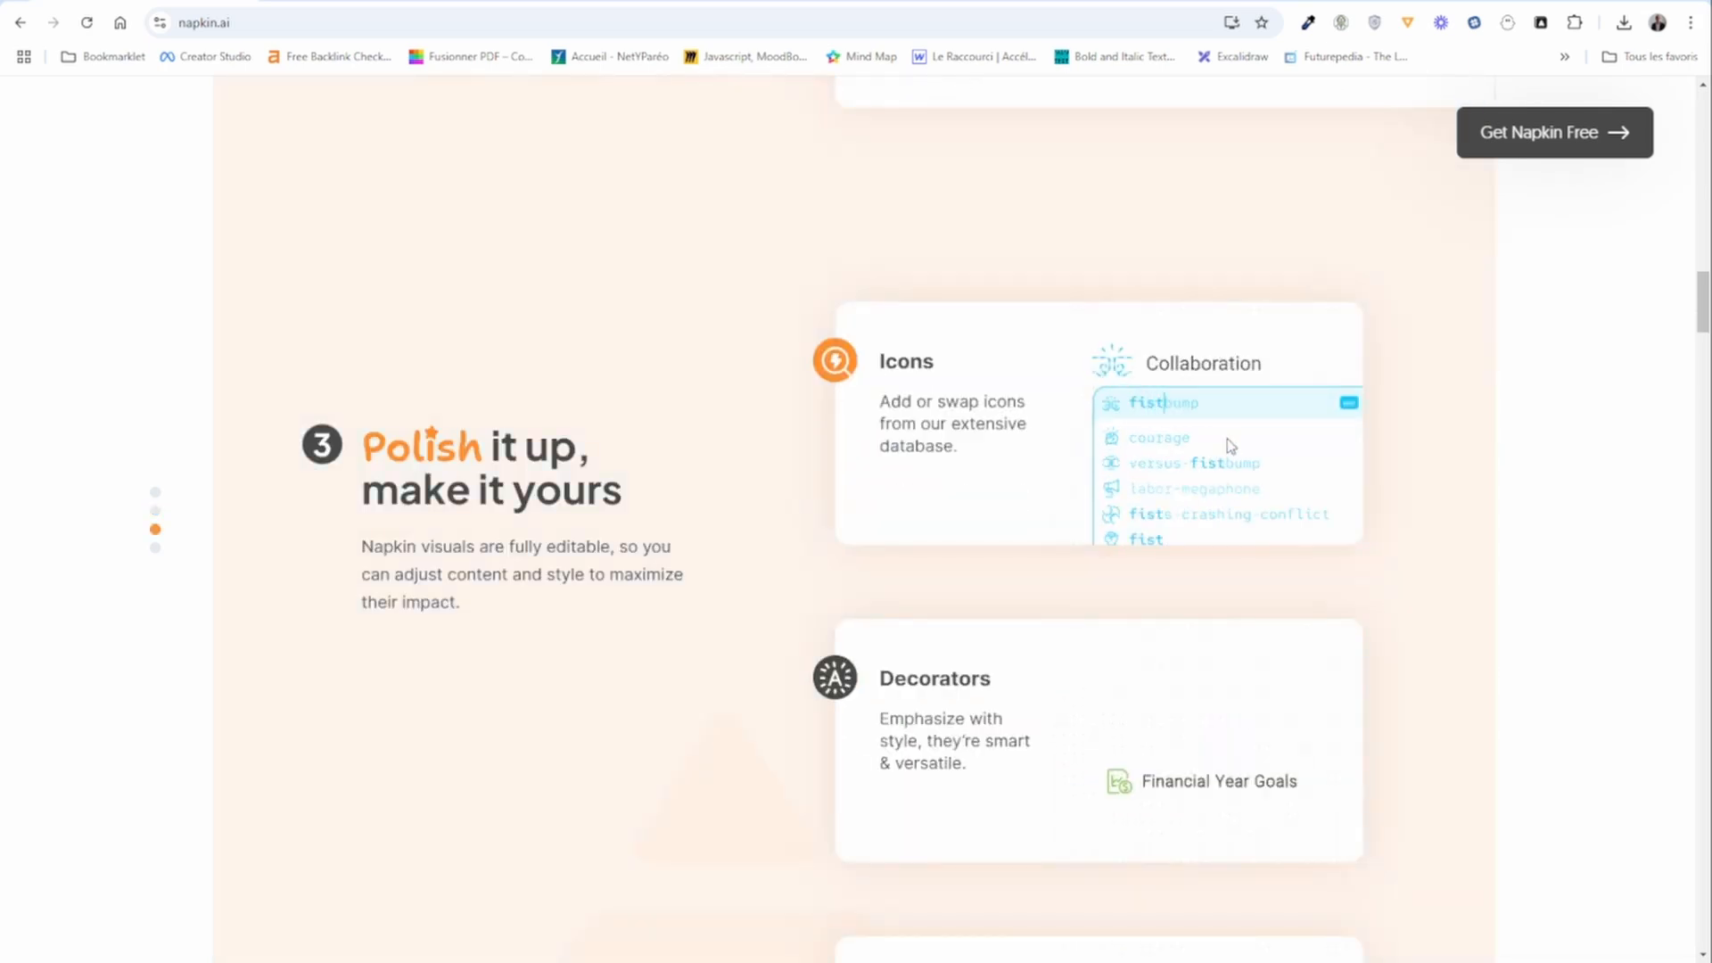
pyautogui.scroll(-18, 1394, 454)
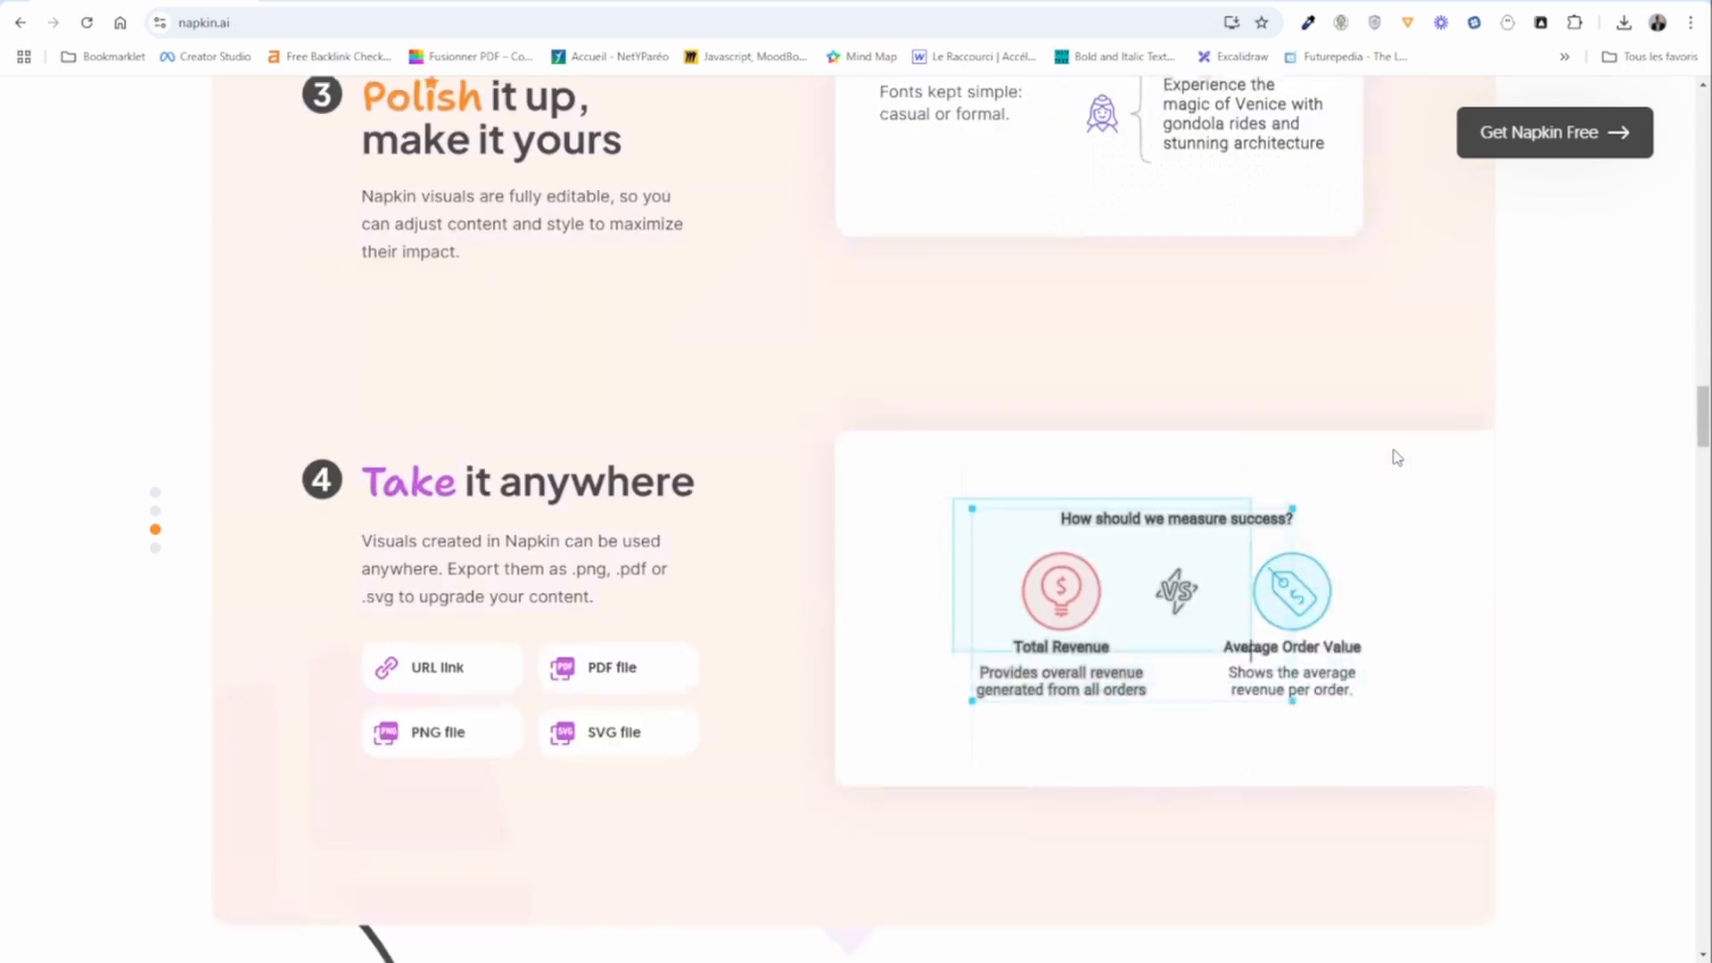
pyautogui.scroll(-8, 1397, 458)
pyautogui.scroll(5, 1398, 457)
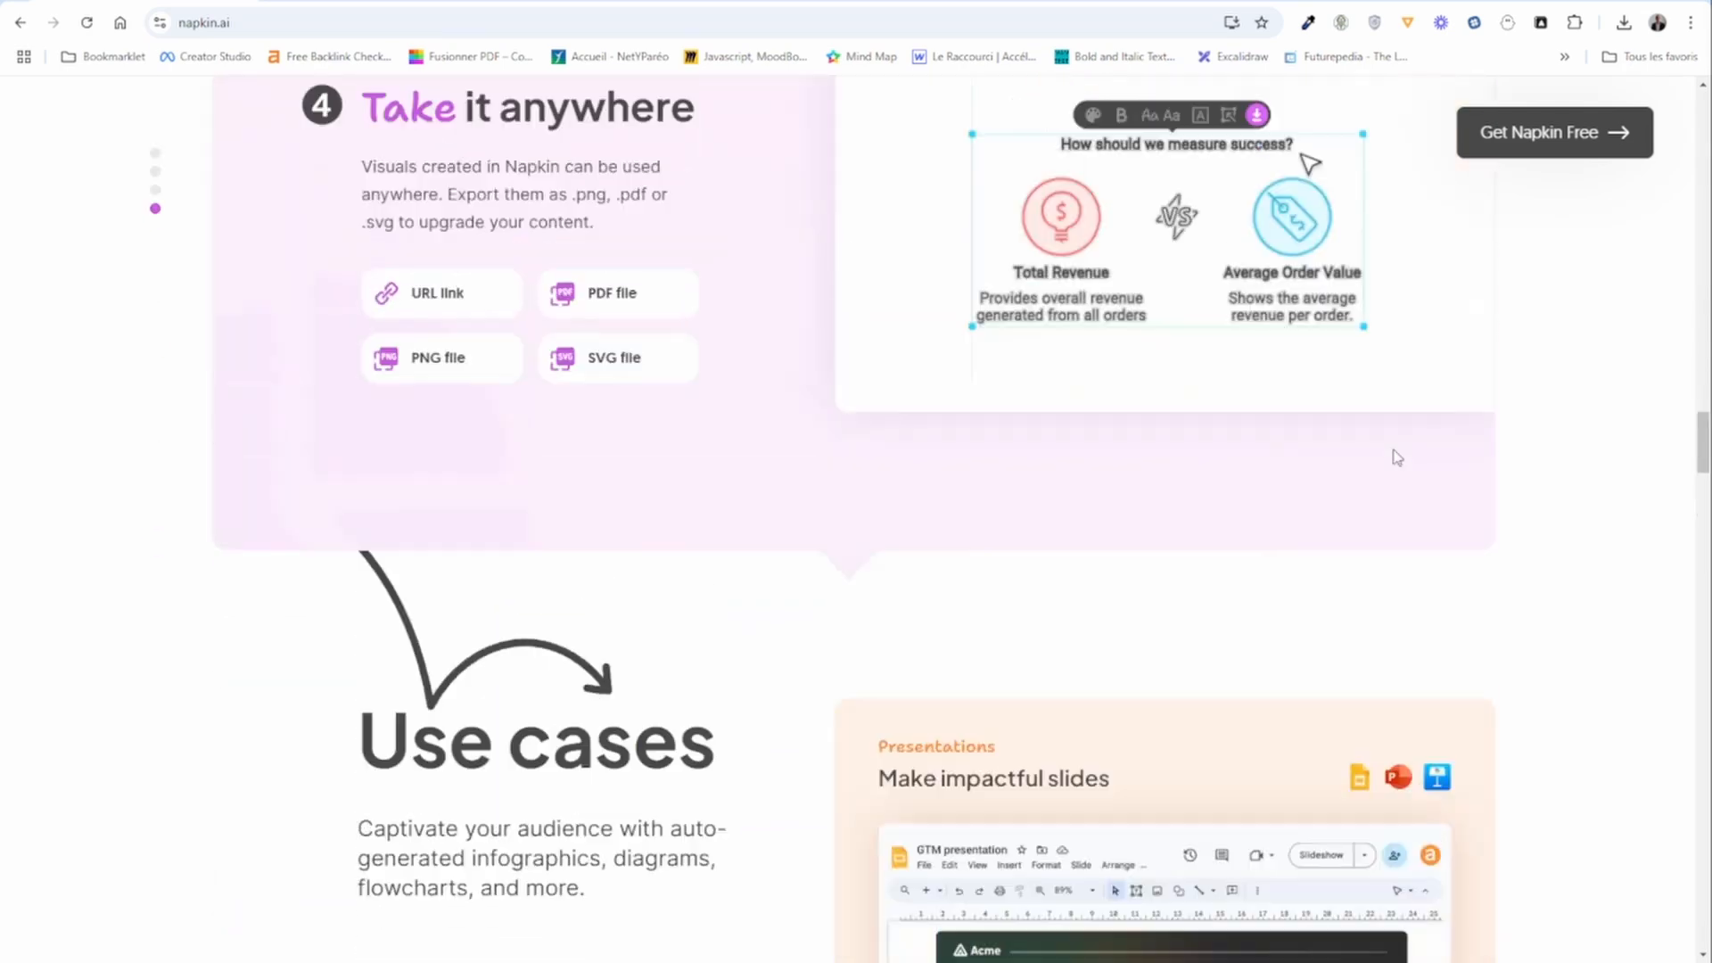
pyautogui.scroll(20, 1398, 458)
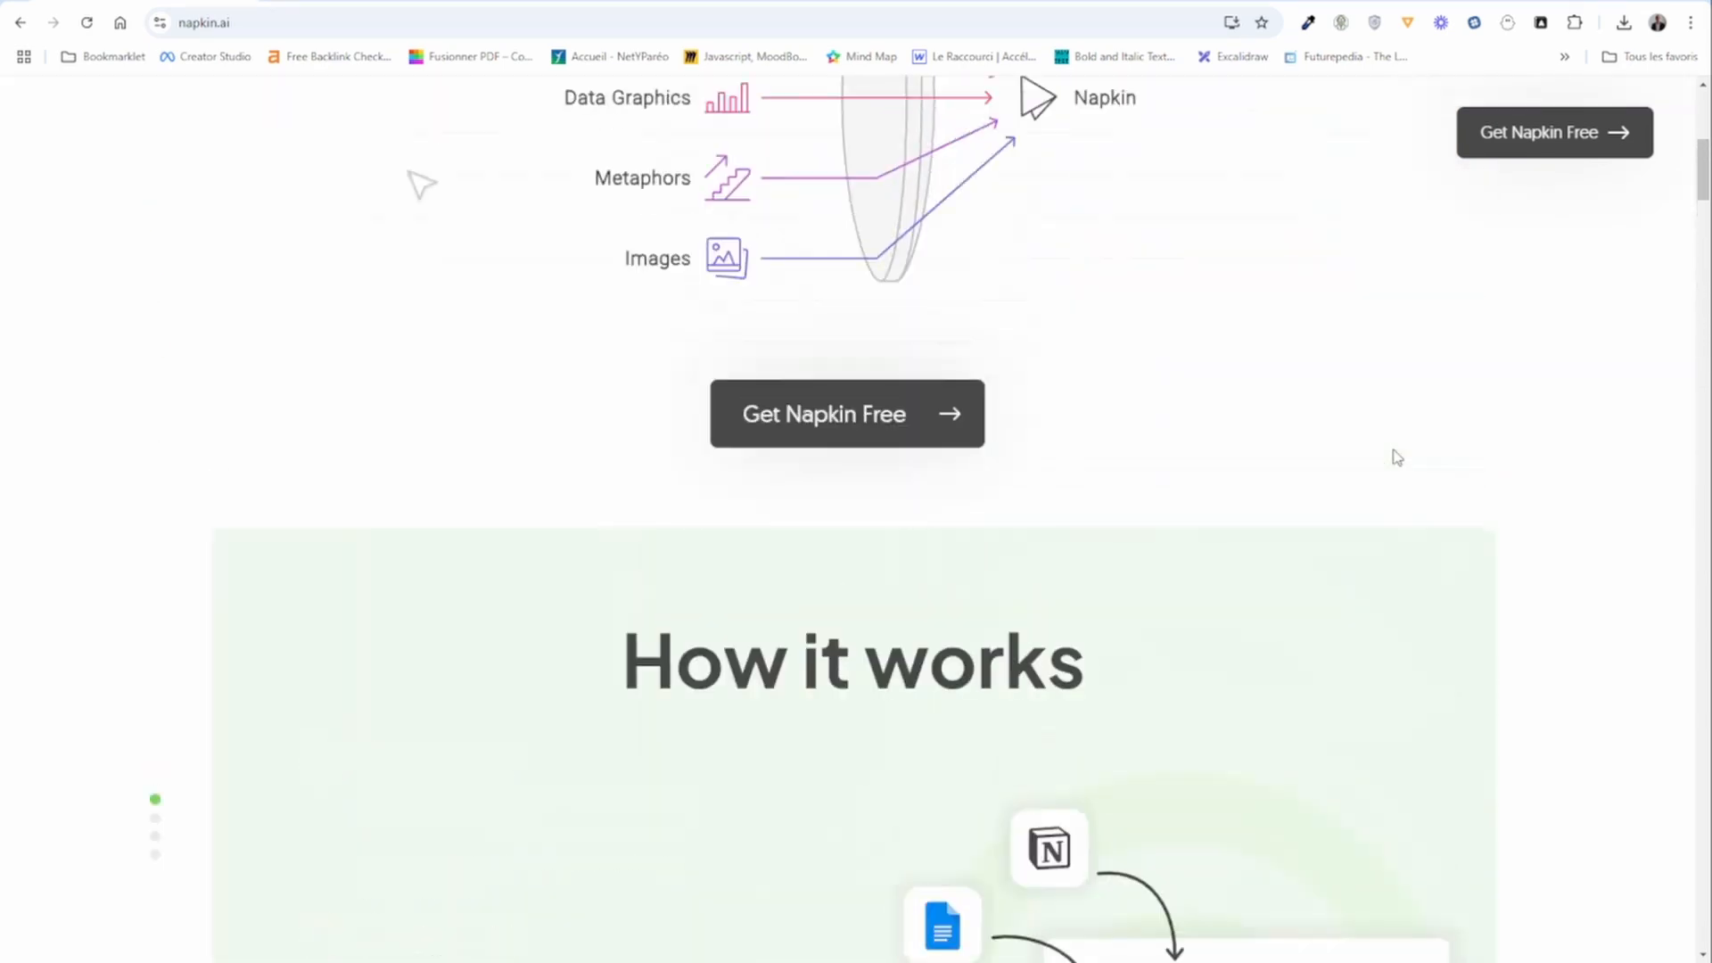
pyautogui.scroll(8, 1397, 457)
# - Open the Napkin app from its home page and look through the library of saved napkins
pyautogui.click(1567, 143)
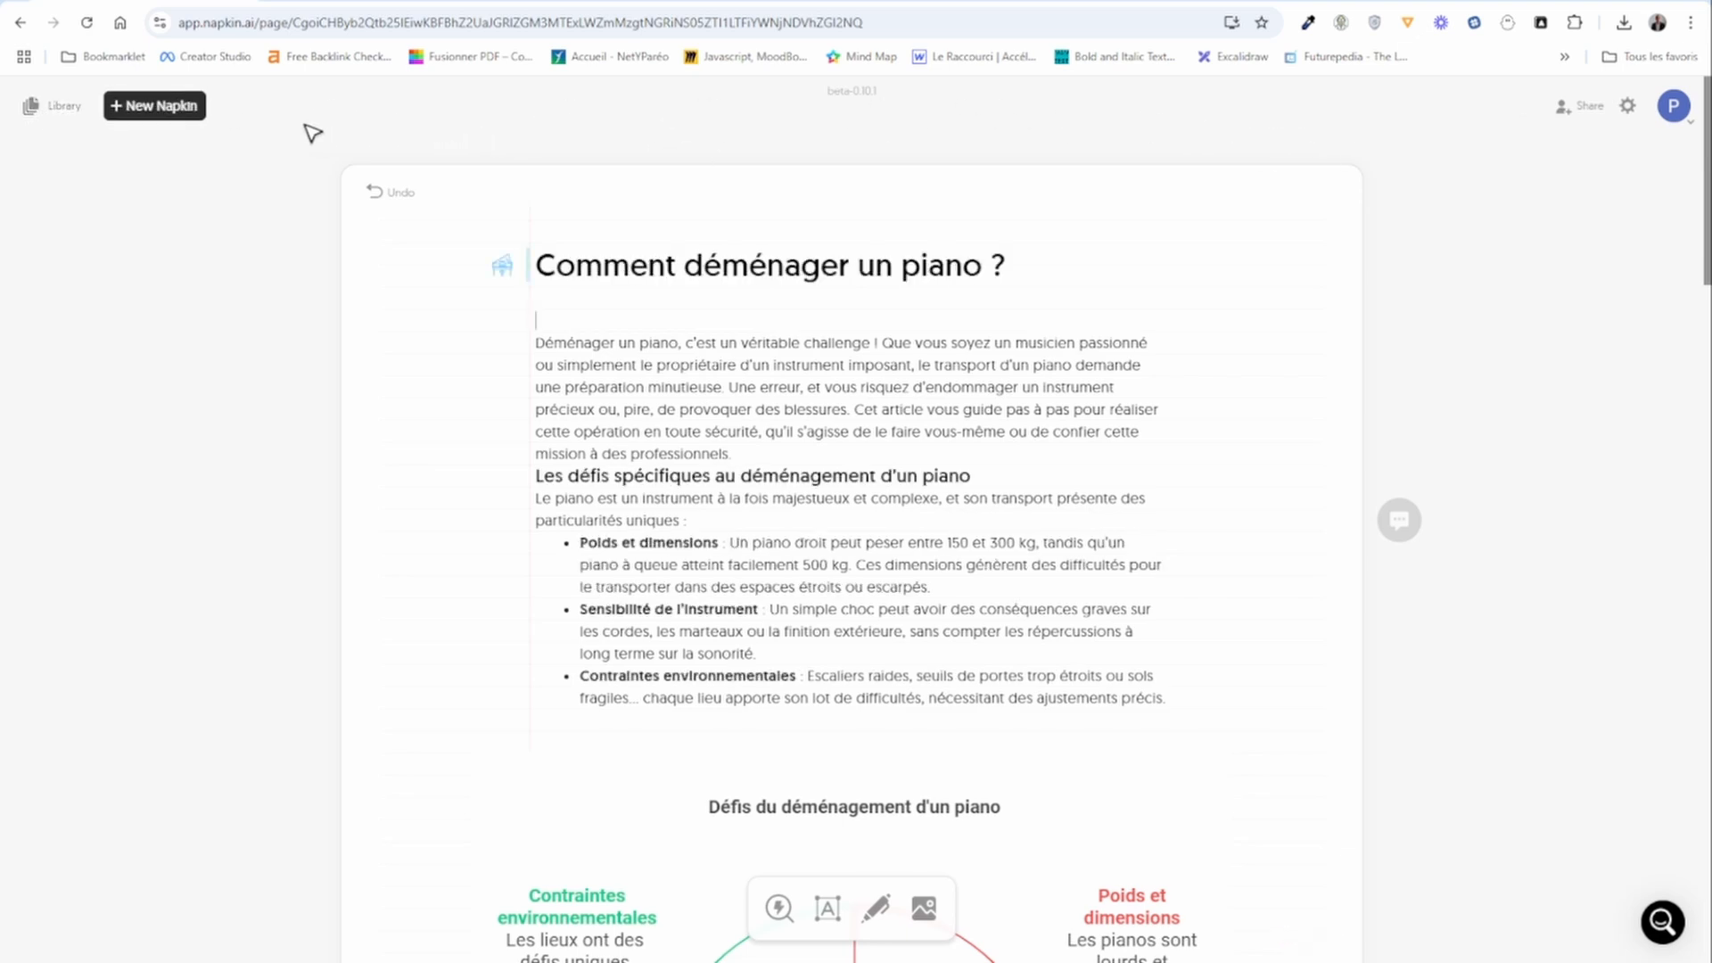
pyautogui.click(61, 108)
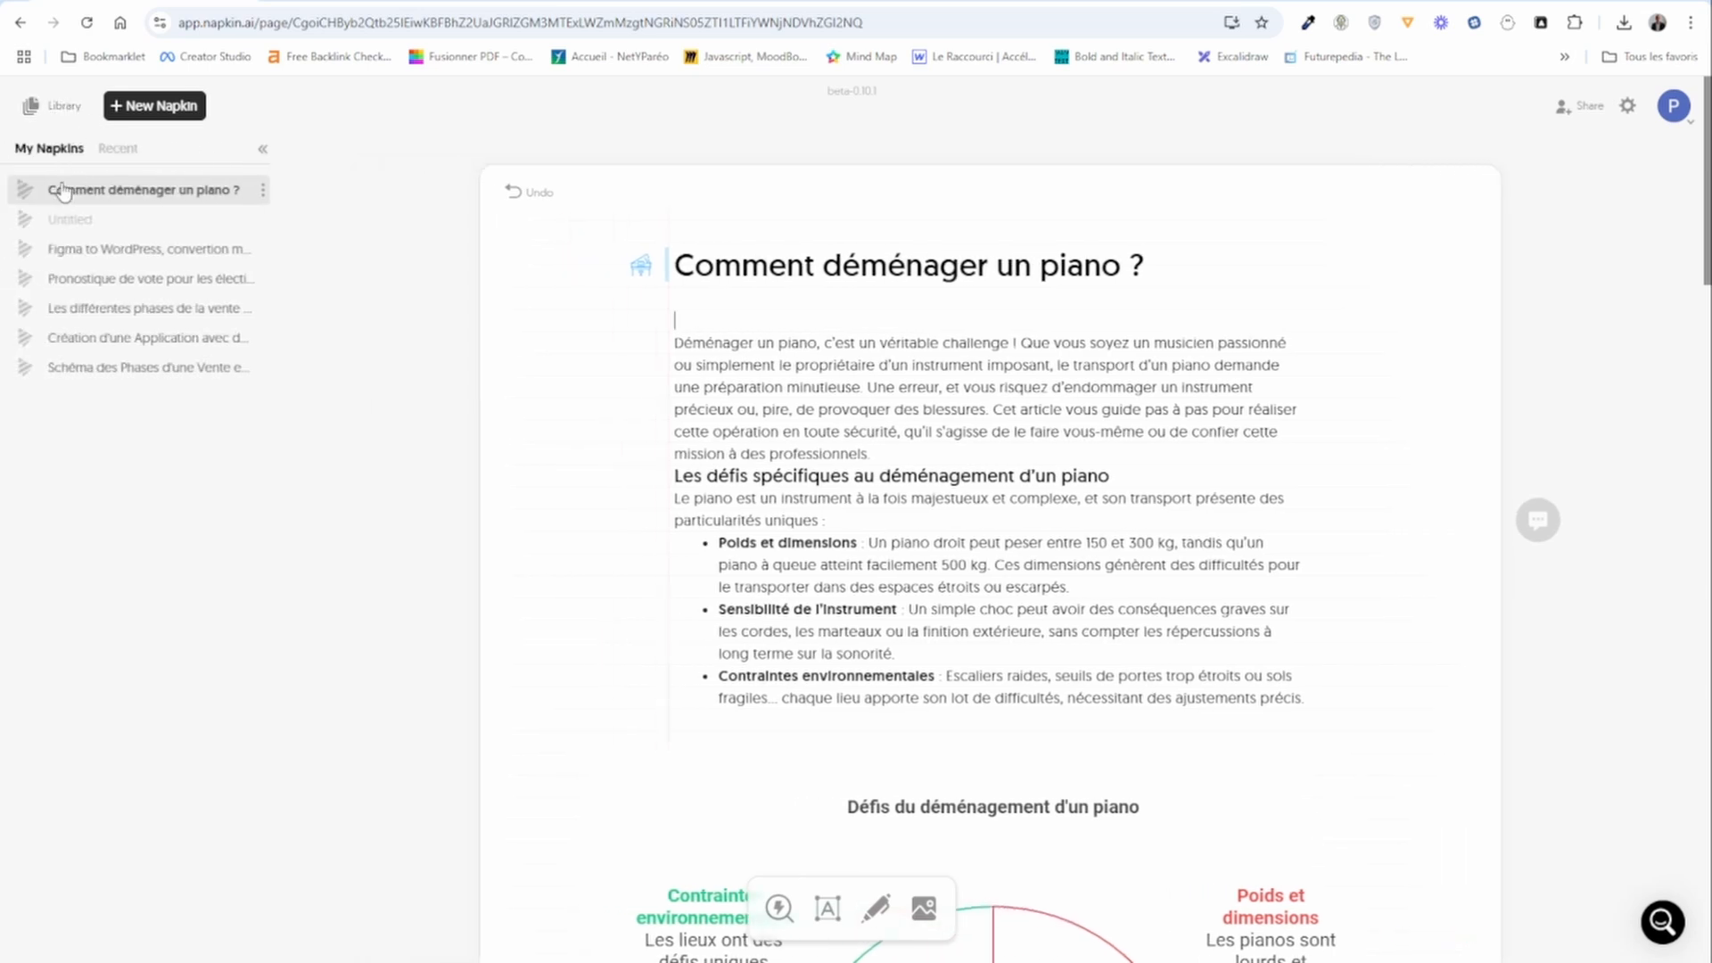
pyautogui.click(262, 149)
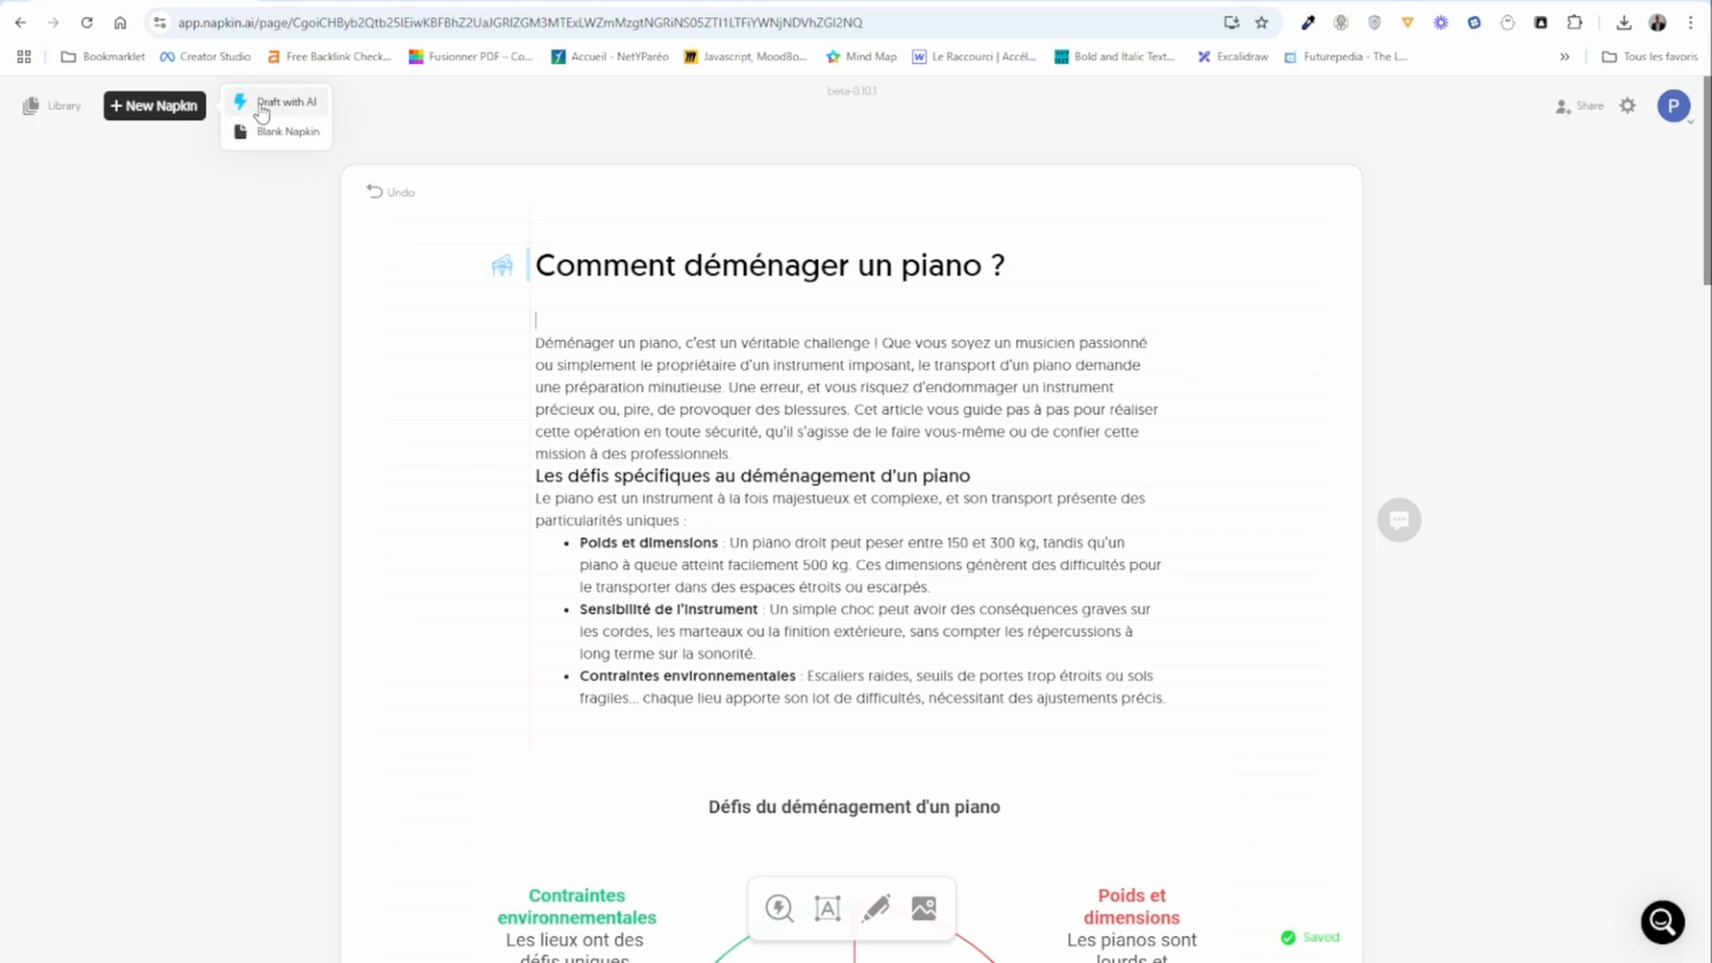
# - Look at the Draft with AI option, but create a new blank napkin instead
pyautogui.moveTo(156, 106)
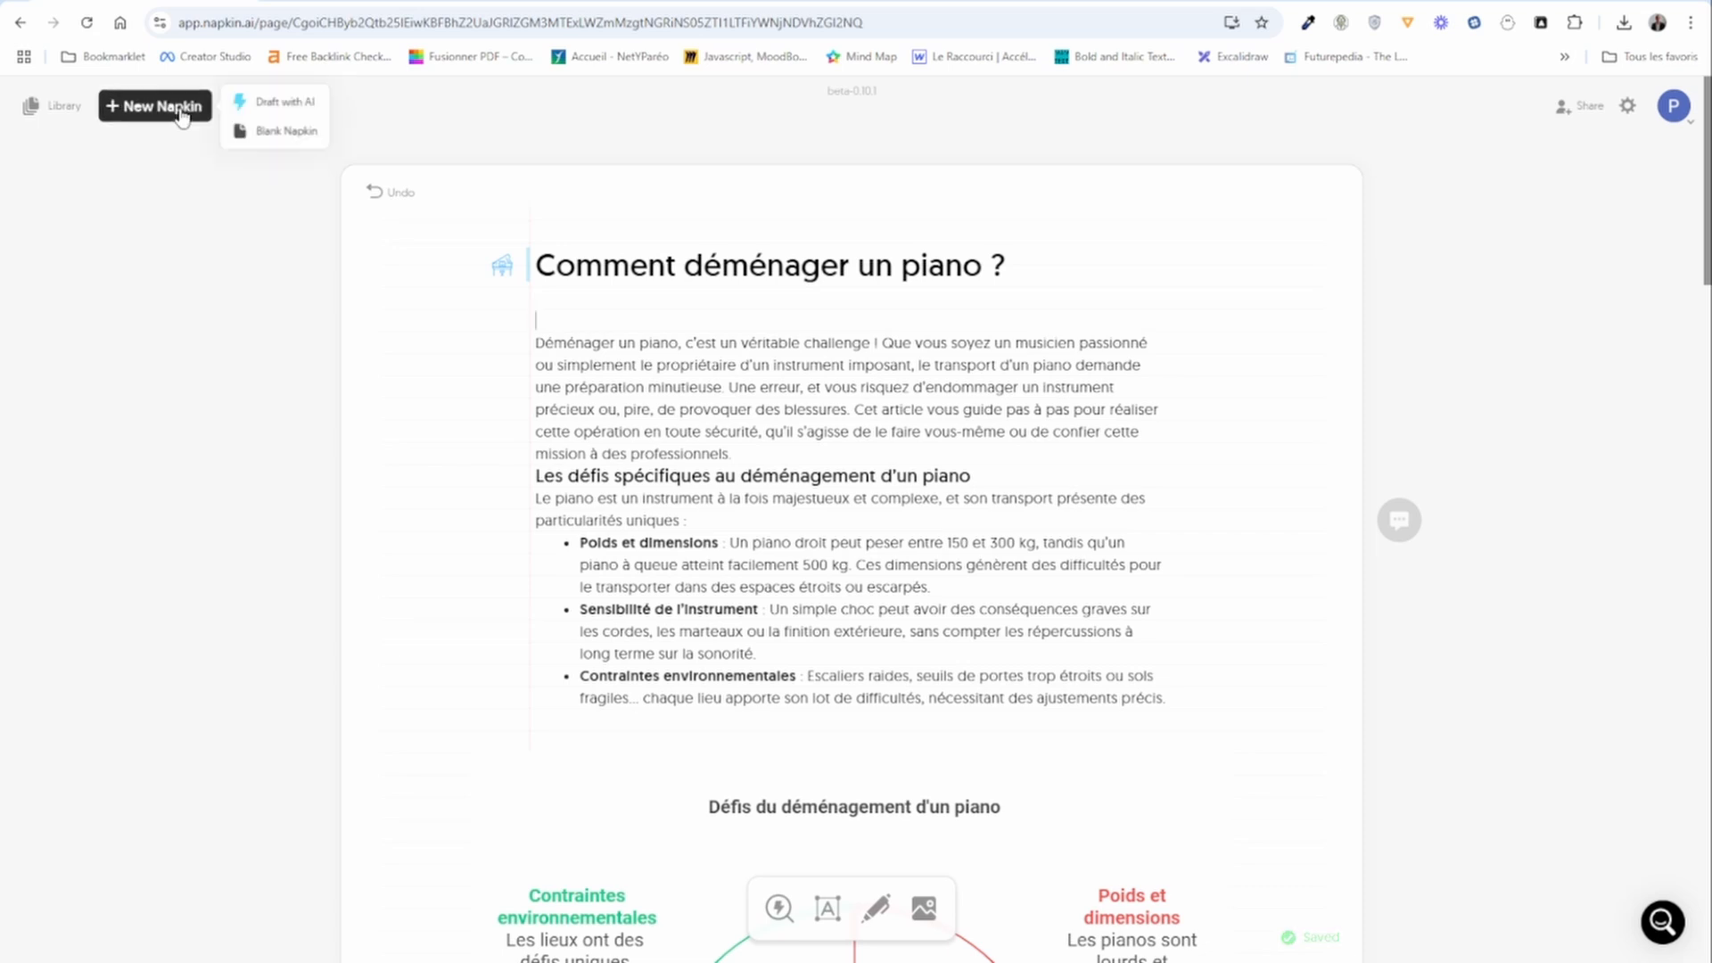
pyautogui.click(287, 105)
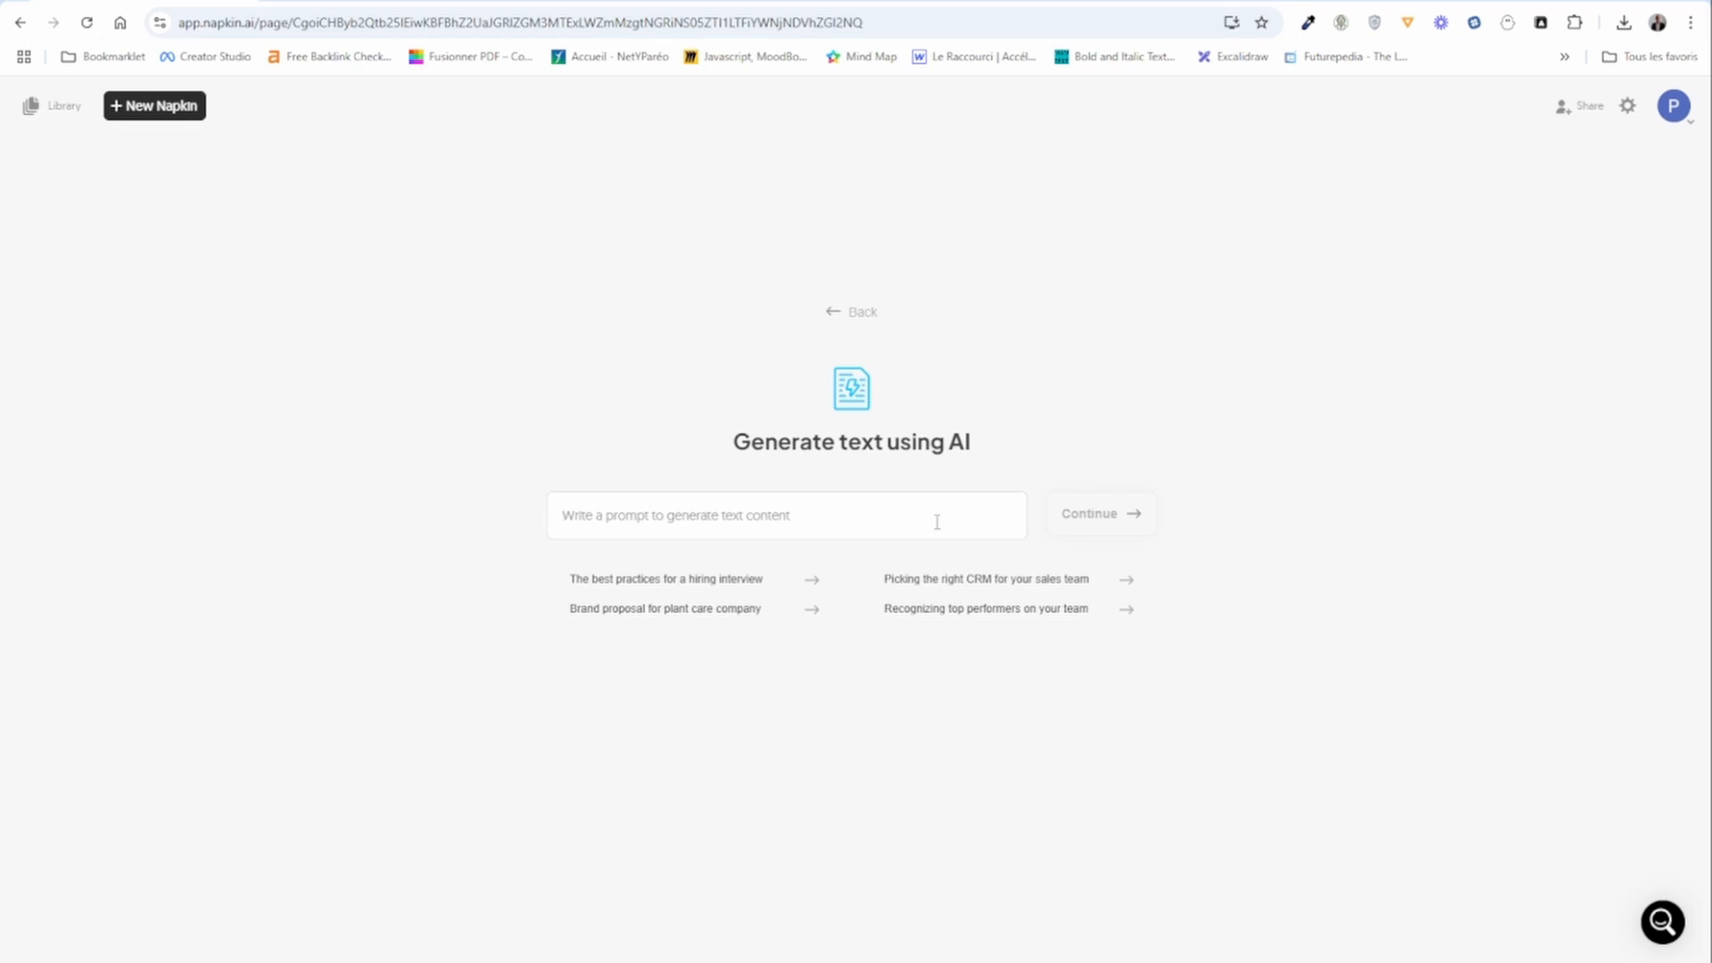
pyautogui.click(168, 106)
pyautogui.click(271, 133)
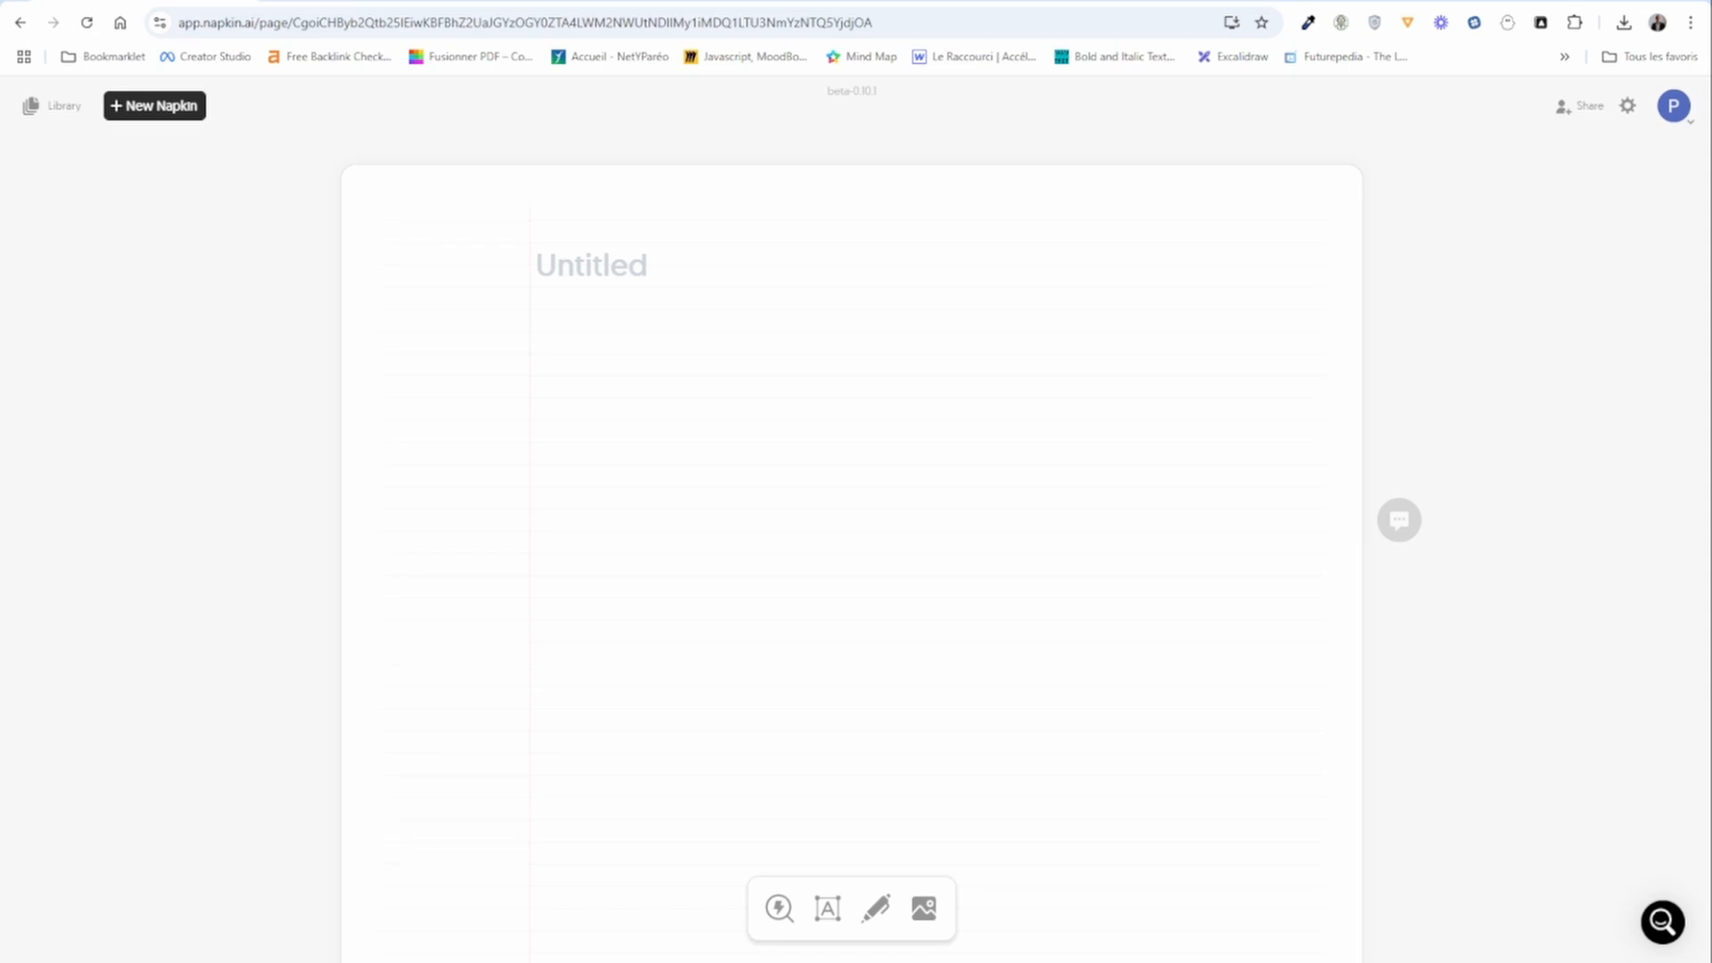
# - Switch to ChatGPT and send "Bonjour, Peux-tu me rédiger un article décrivant les étapes pour rédiger un article de référence sur un domaine particulier."
pyautogui.click(367, 1)
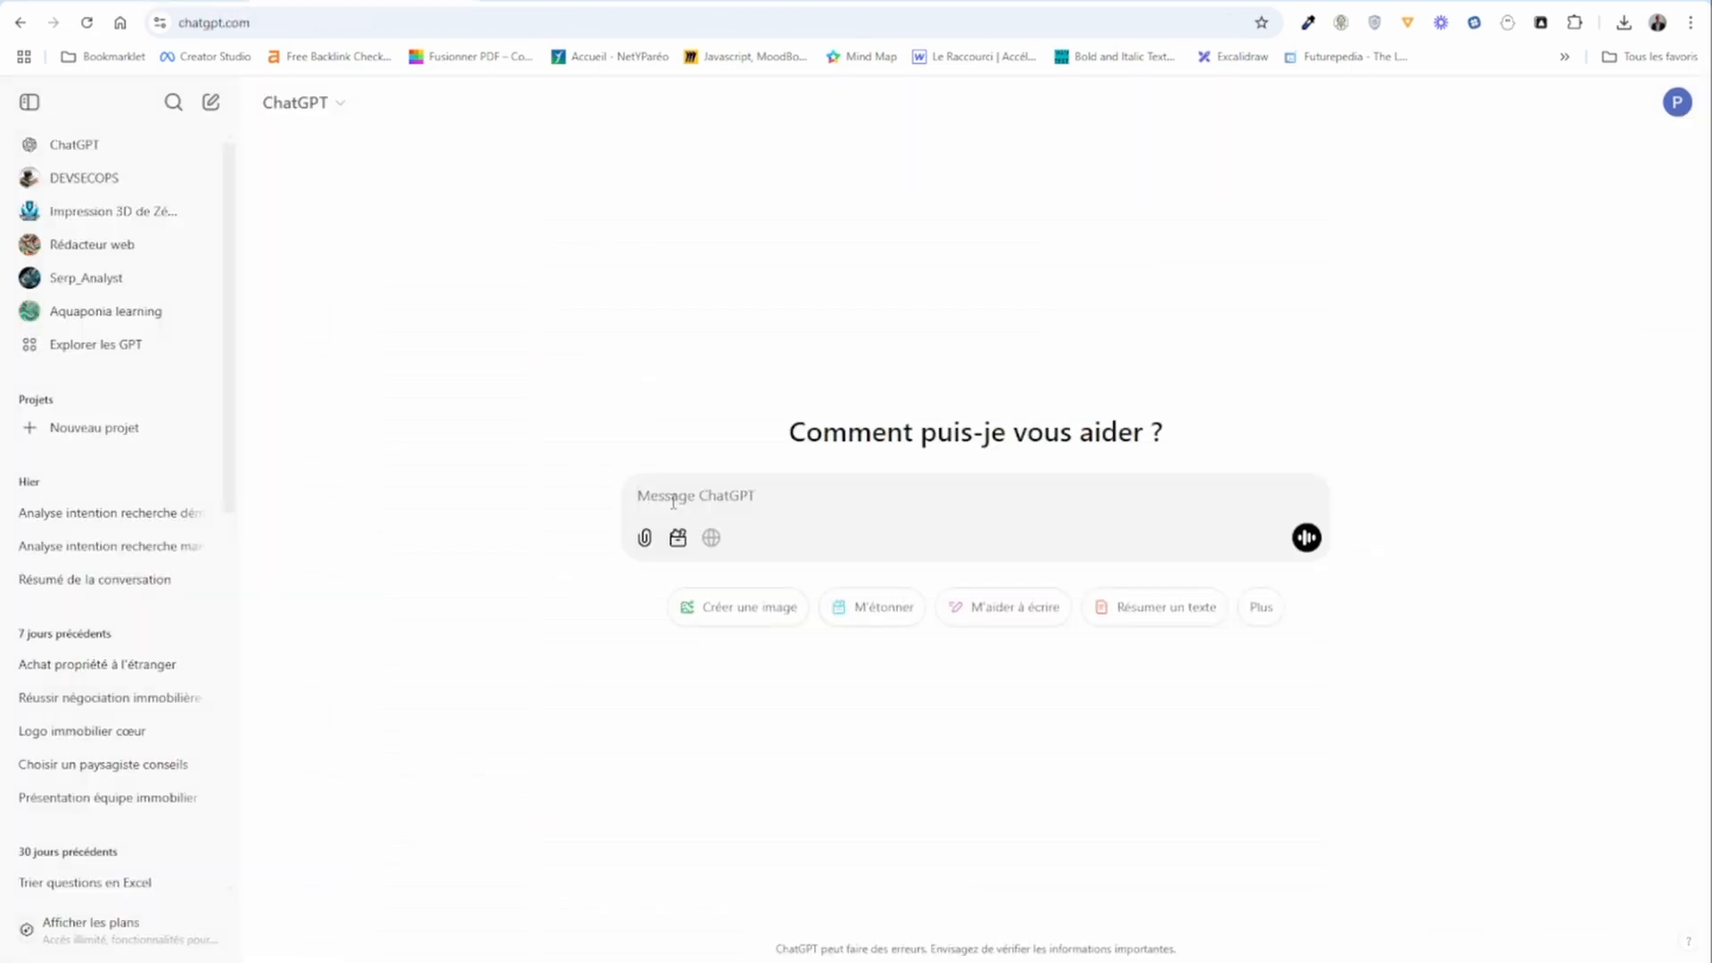
pyautogui.write('Bonjour,')
pyautogui.hotkey('shift', 'Return')
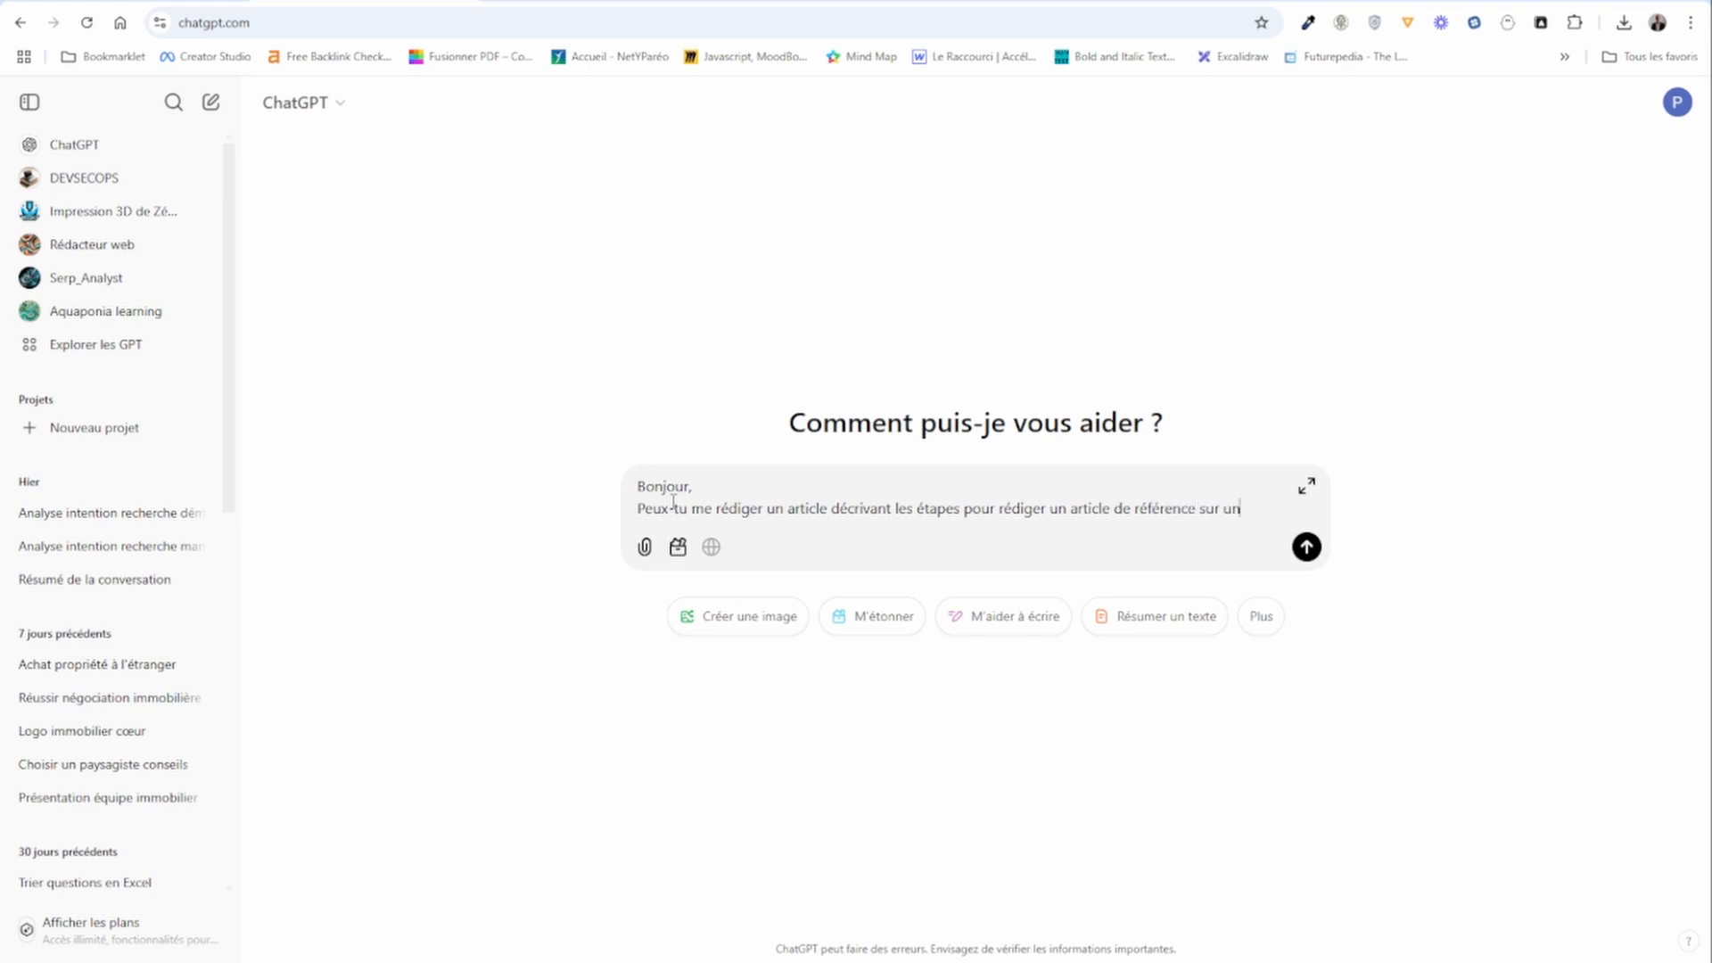
pyautogui.write('ne particulier.')
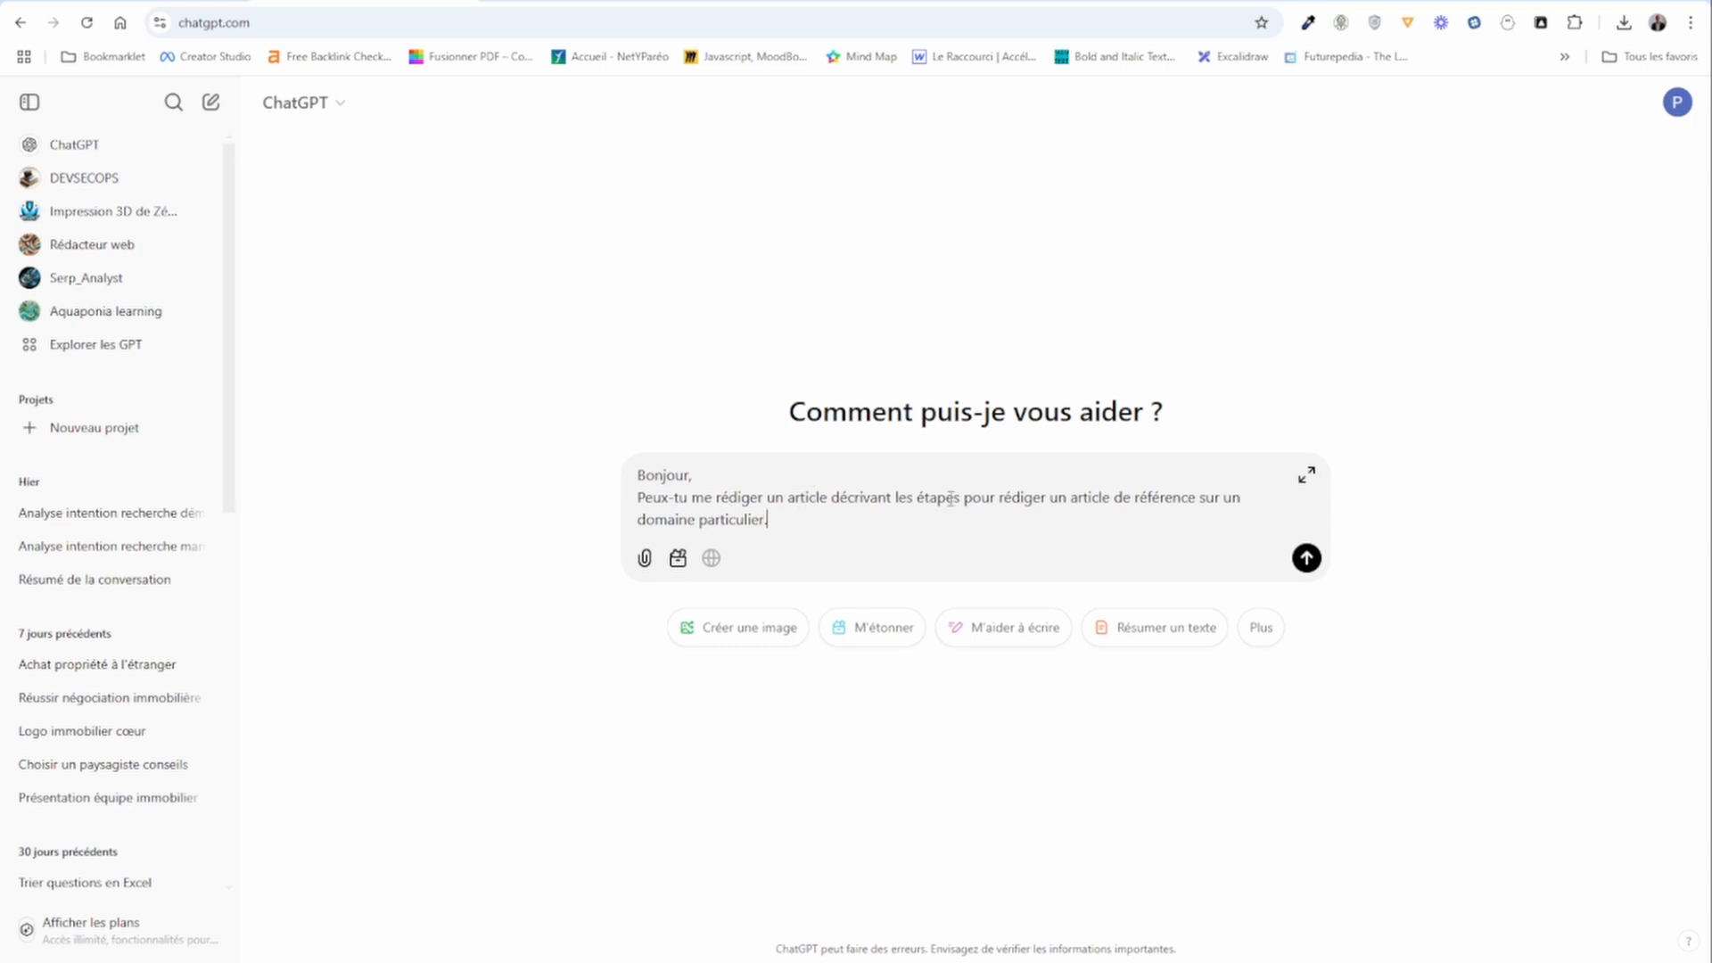
pyautogui.click(1304, 559)
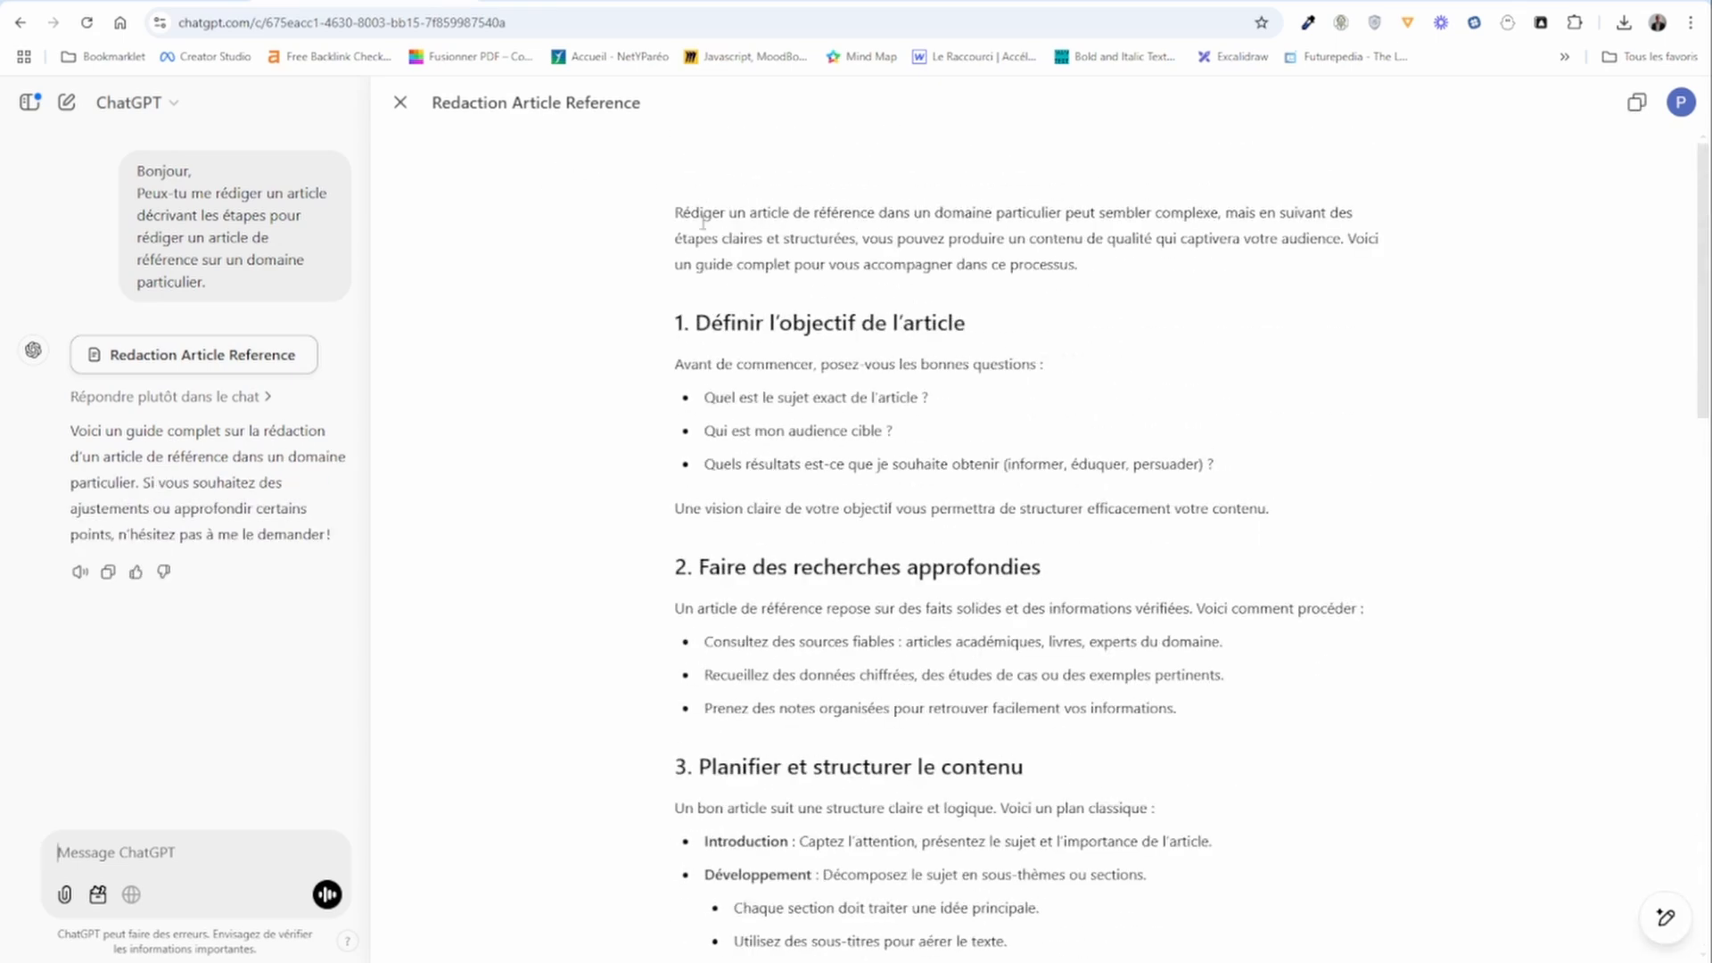
# - Copy the generated article from ChatGPT into the blank napkin under the title "Etapes pour la rédaction d’un article de référence"
pyautogui.moveTo(676, 212); pyautogui.dragTo(1369, 689)
pyautogui.hotkey('ctrl', 'c')
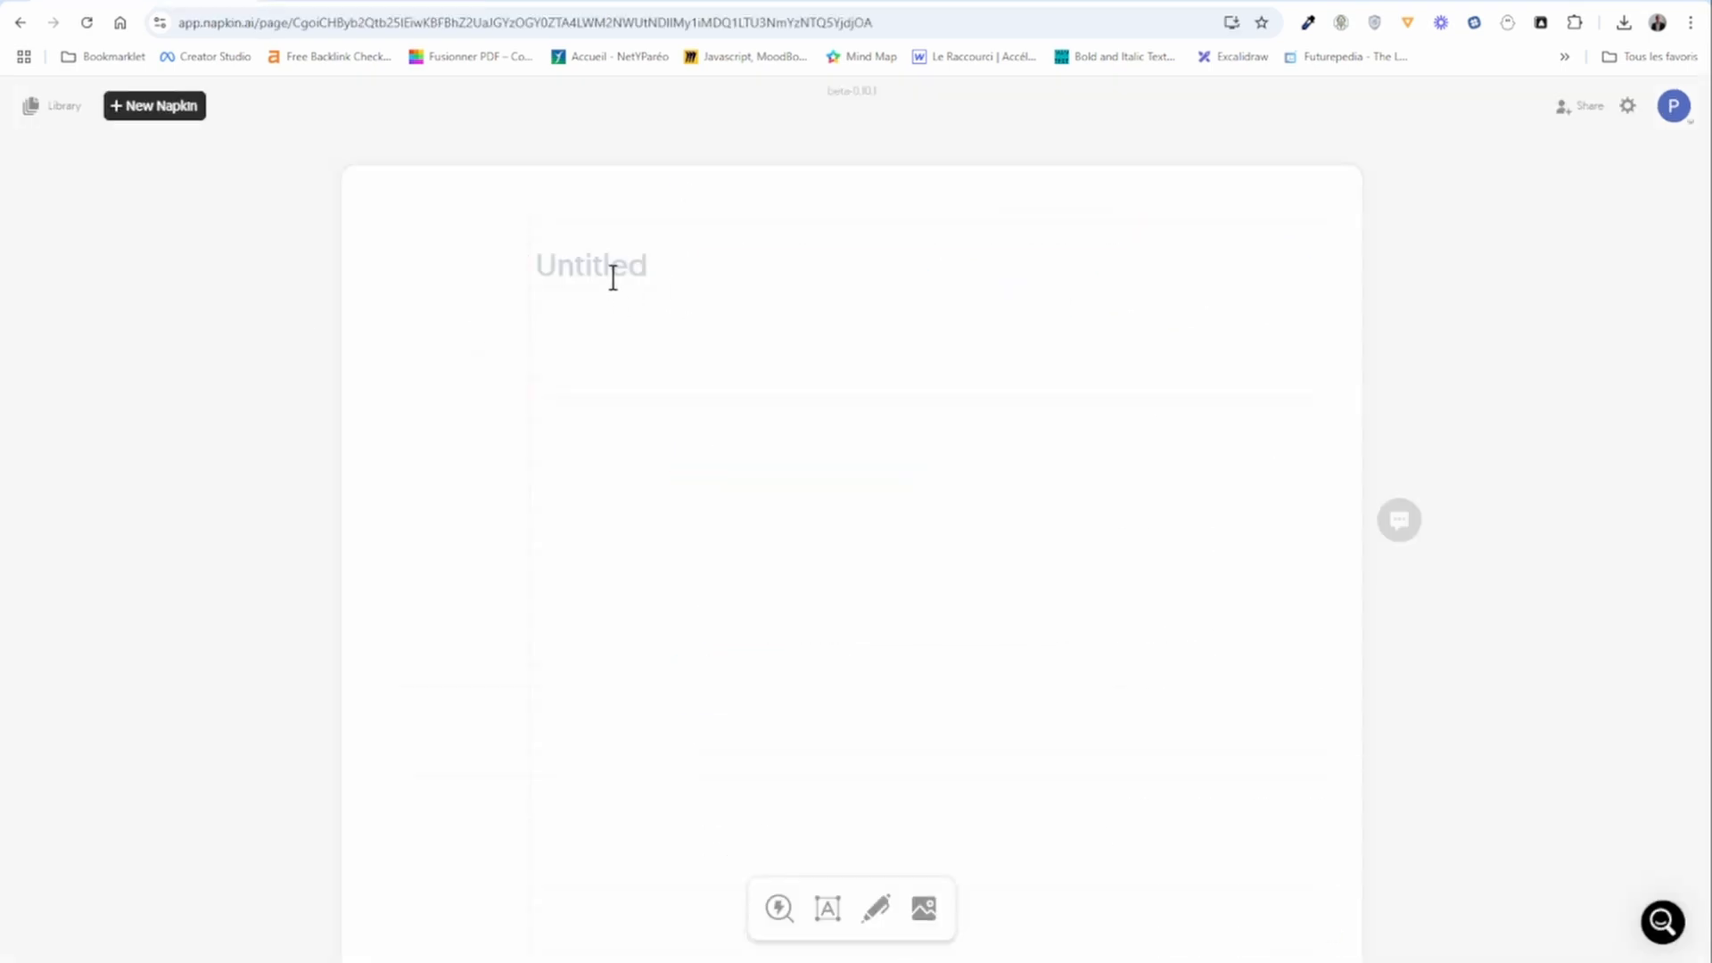
pyautogui.write('Etapes pou')
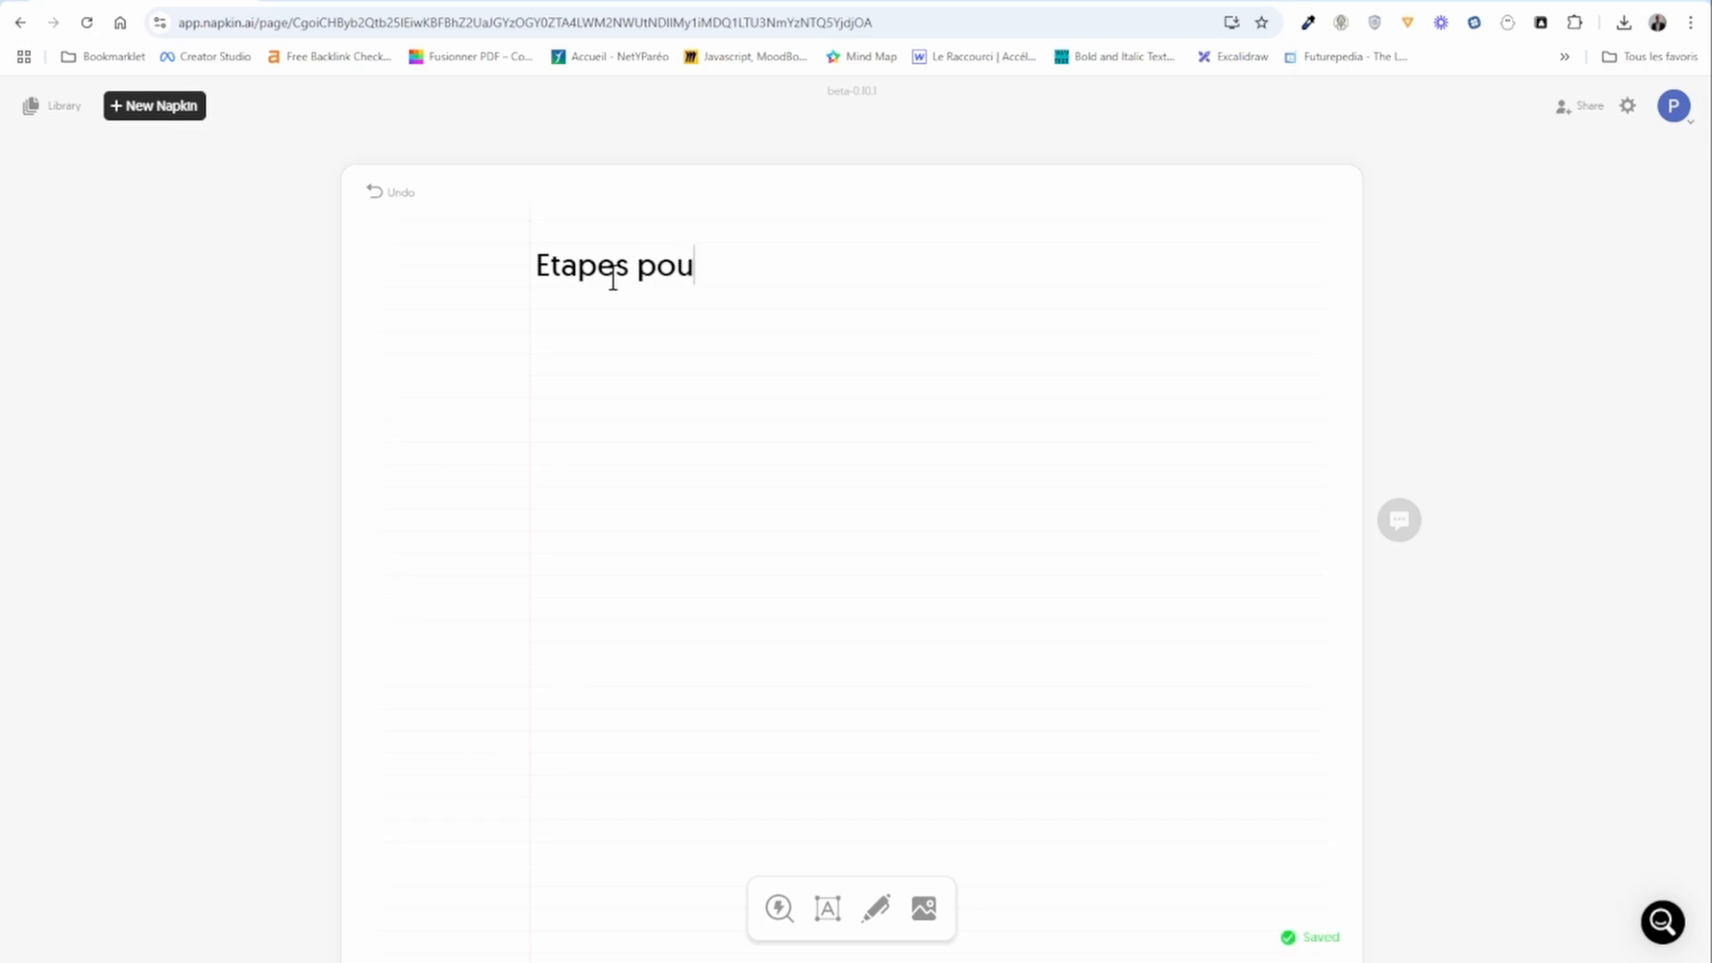
pyautogui.write('r la rédact')
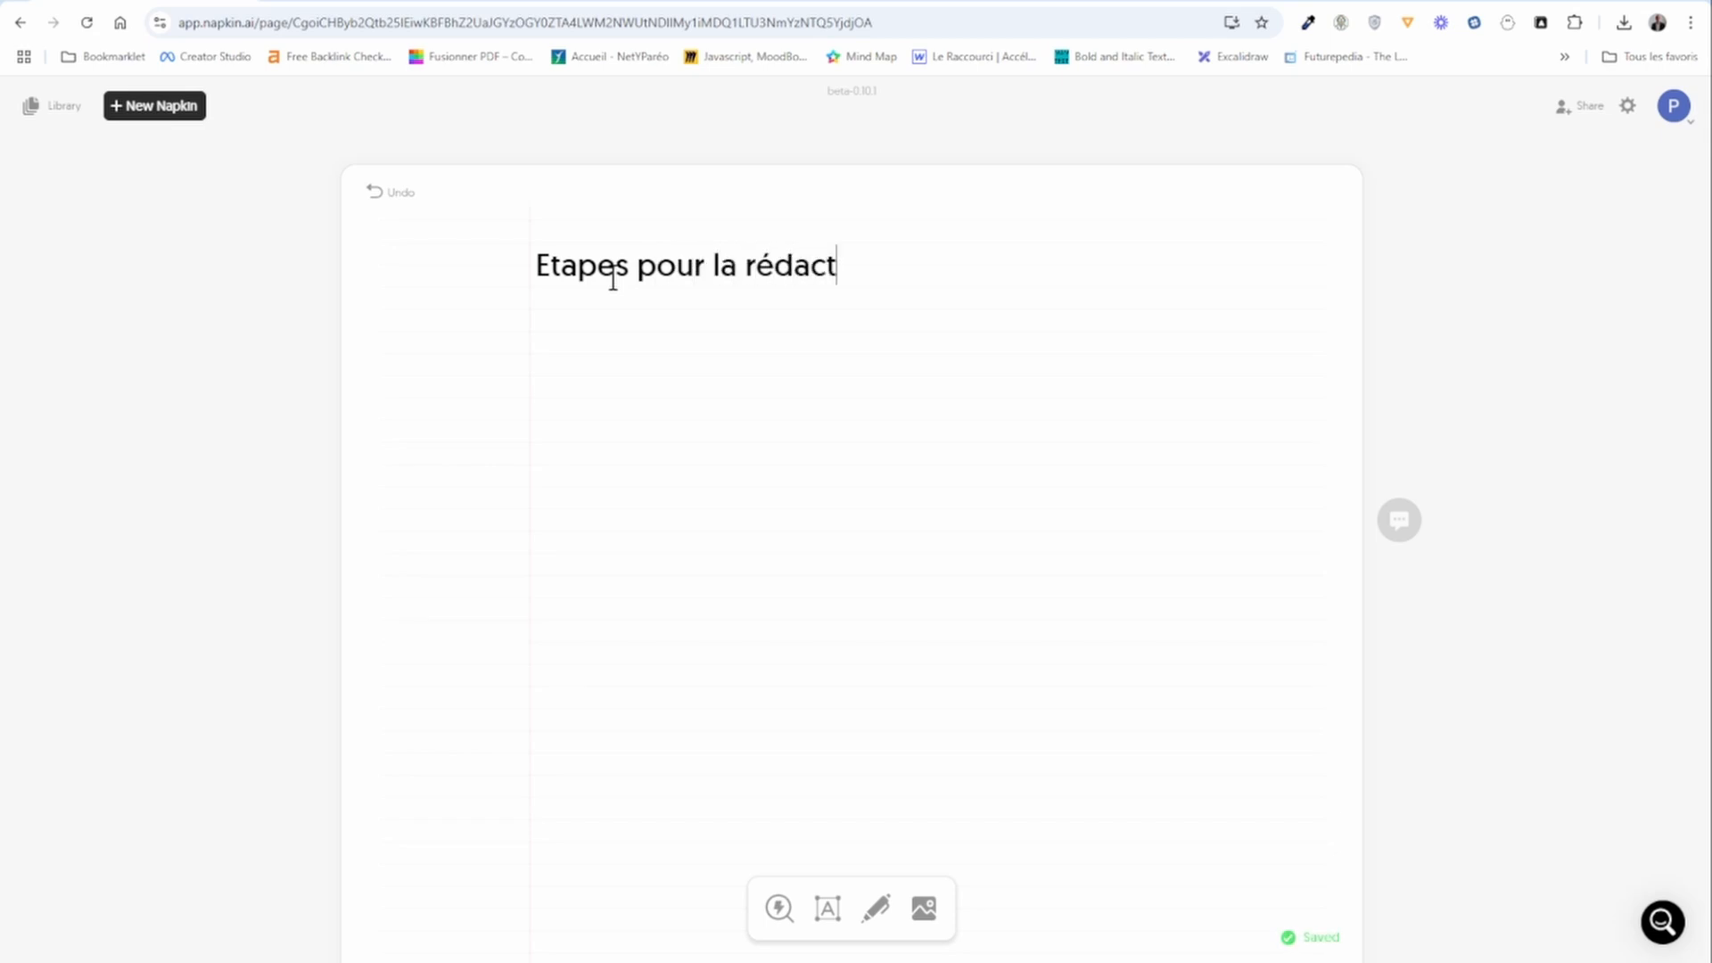
pyautogui.write('ion d’un a')
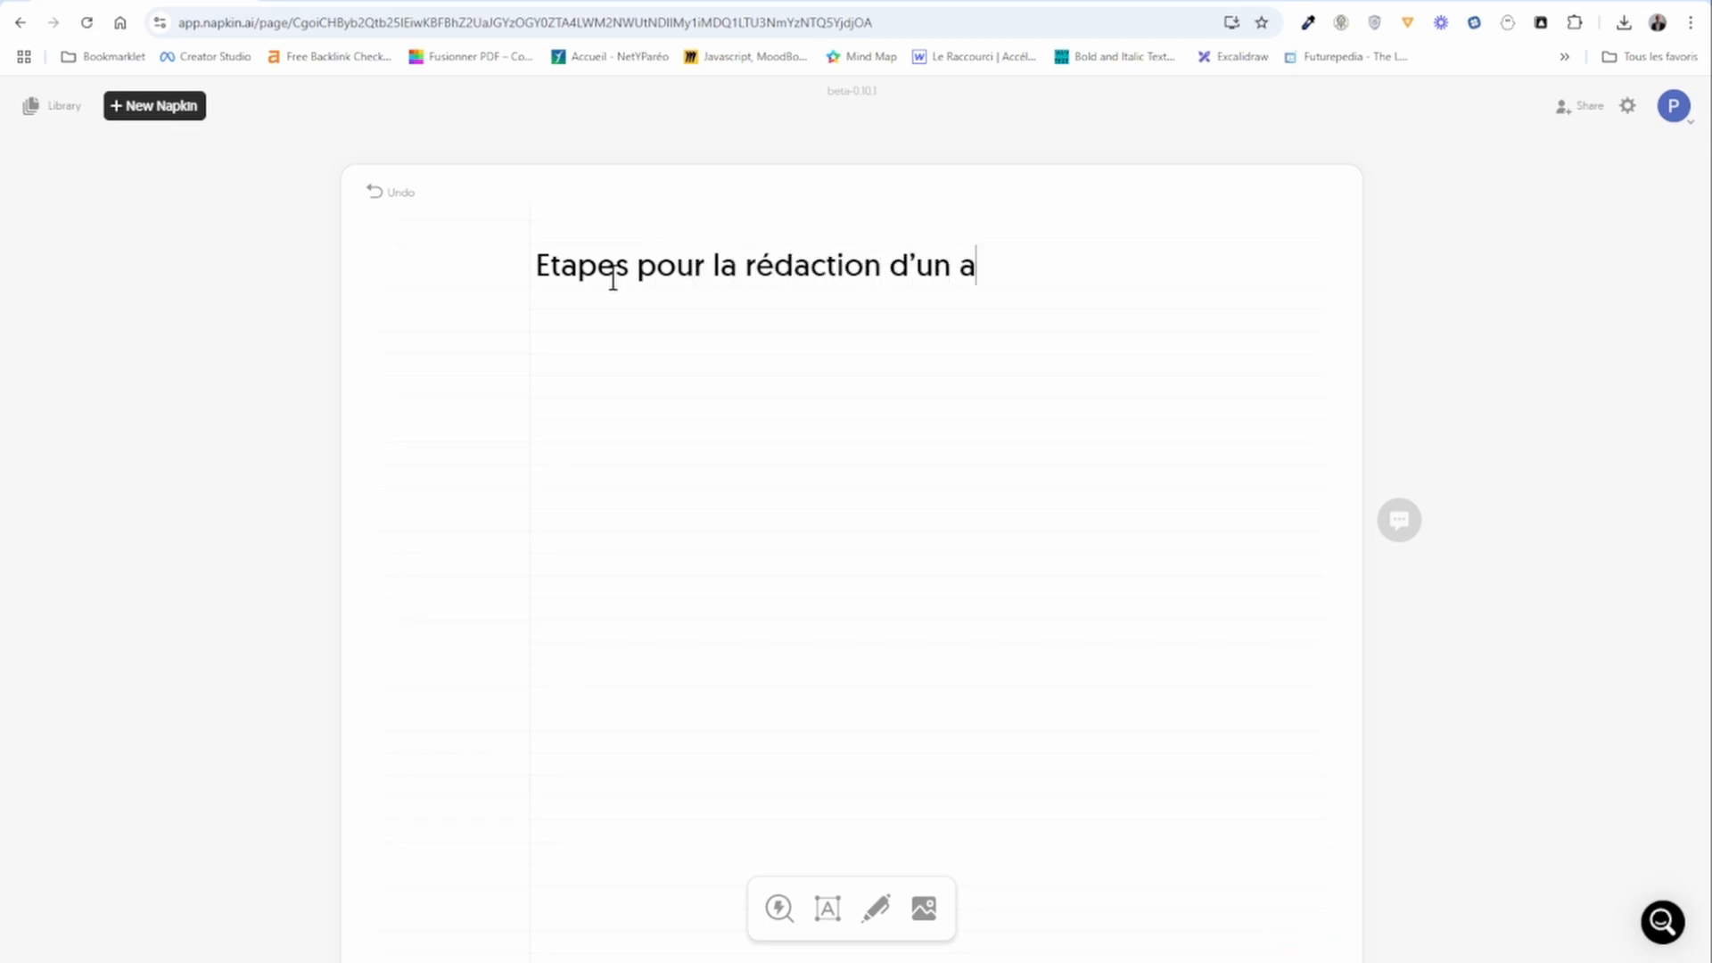
pyautogui.write('rticle de r')
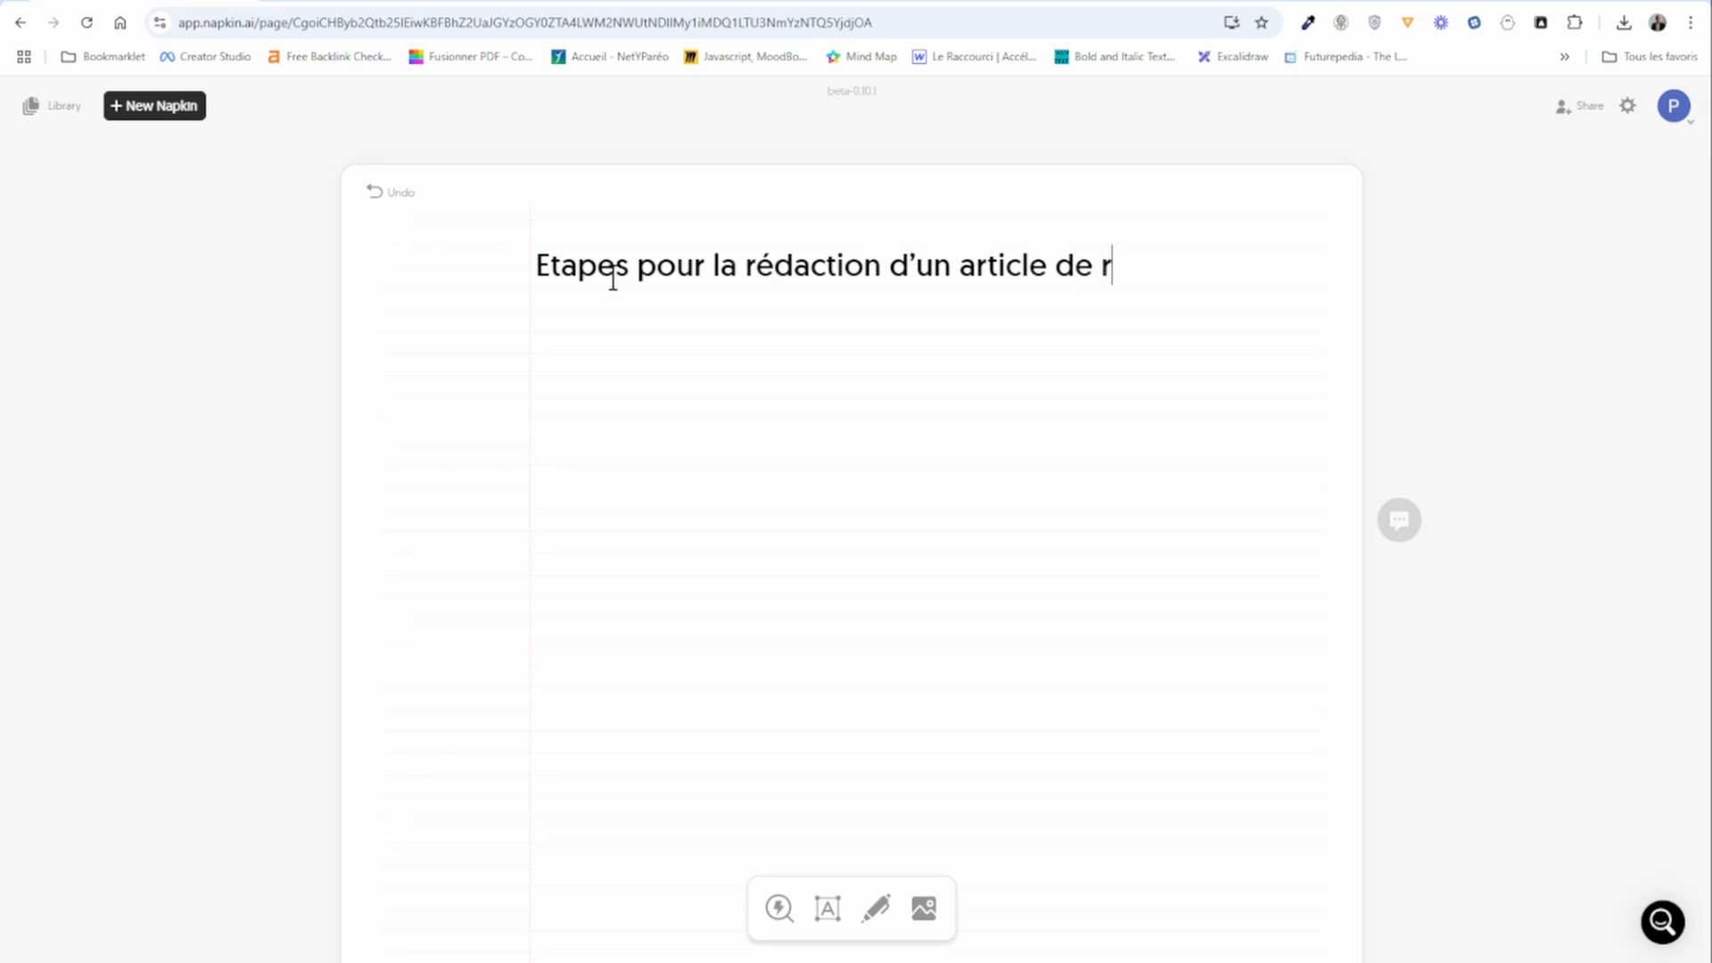
pyautogui.write('éférence')
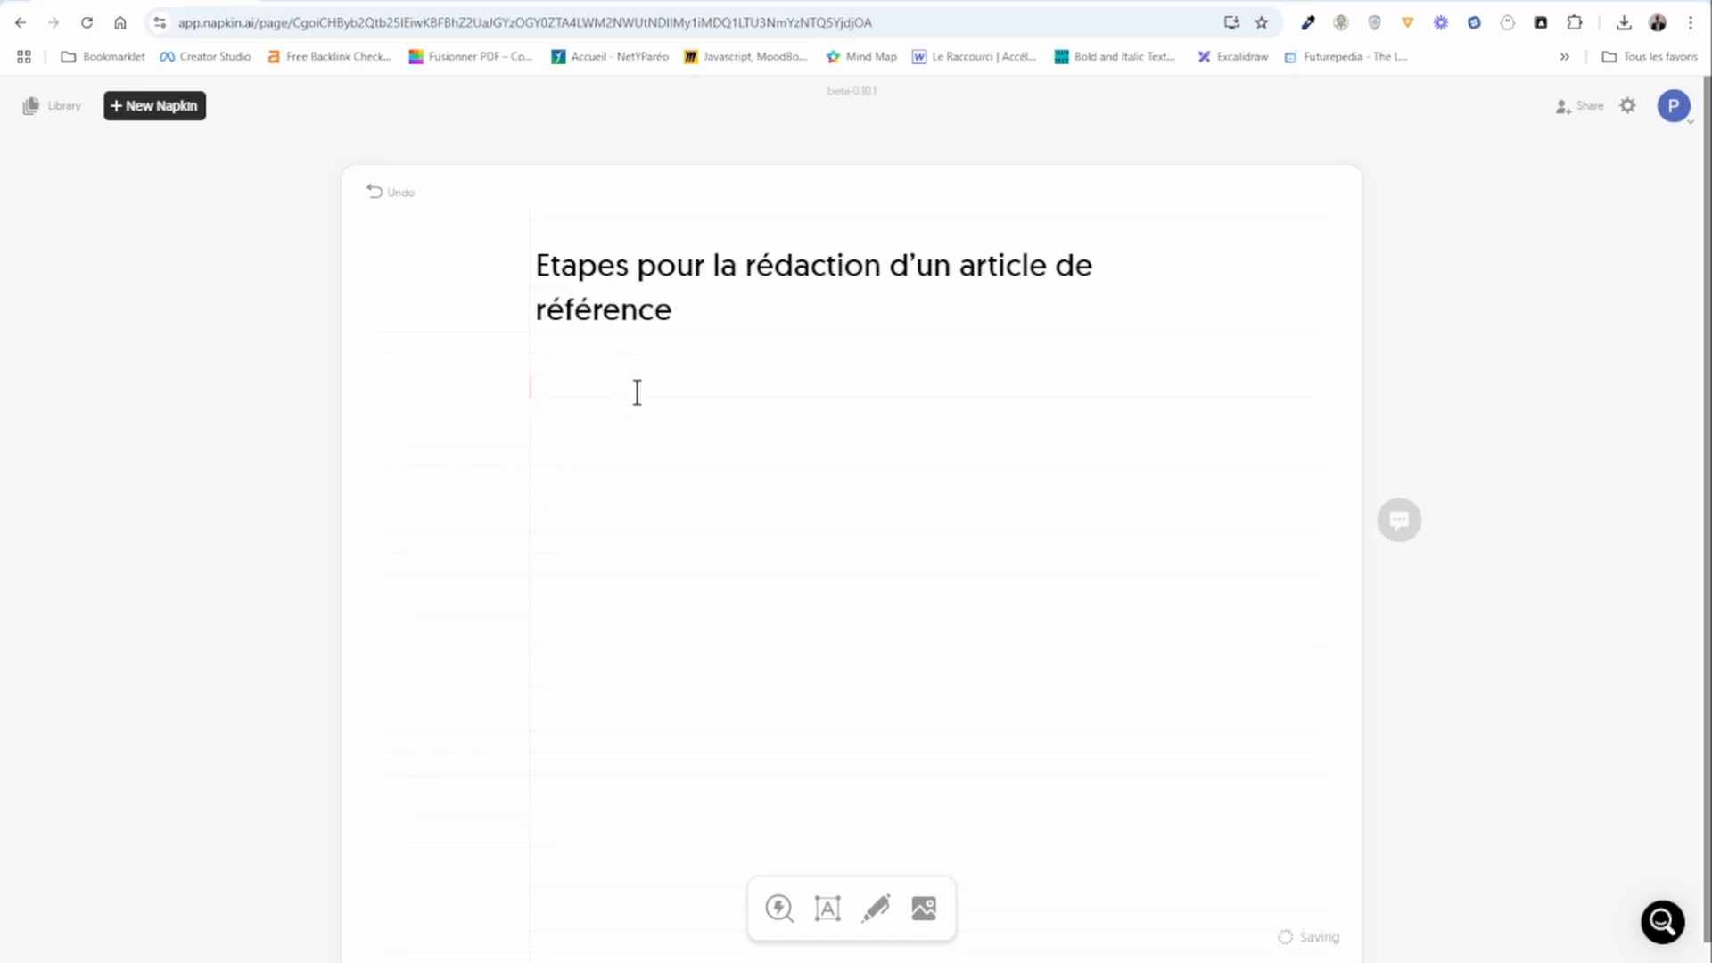
pyautogui.hotkey('ctrl', 'v')
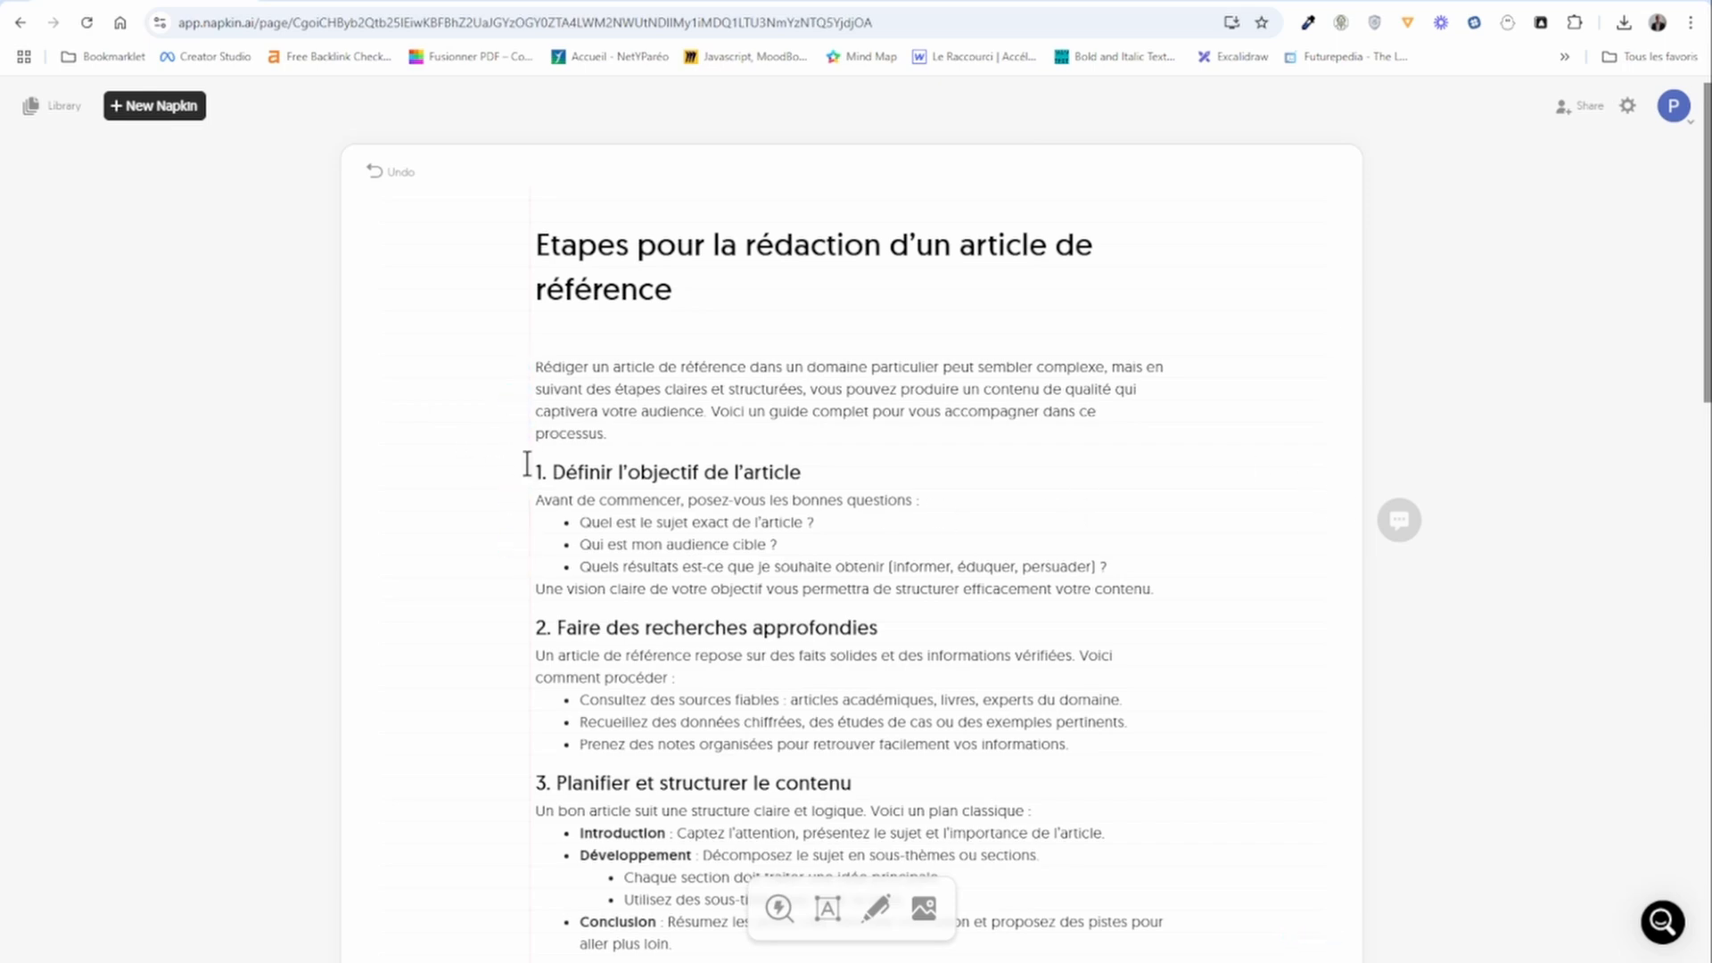
# - Generate visuals from the article text of sections 1 to 9, leaving out the introduction and closing paragraph
pyautogui.moveTo(528, 470); pyautogui.dragTo(1023, 609)
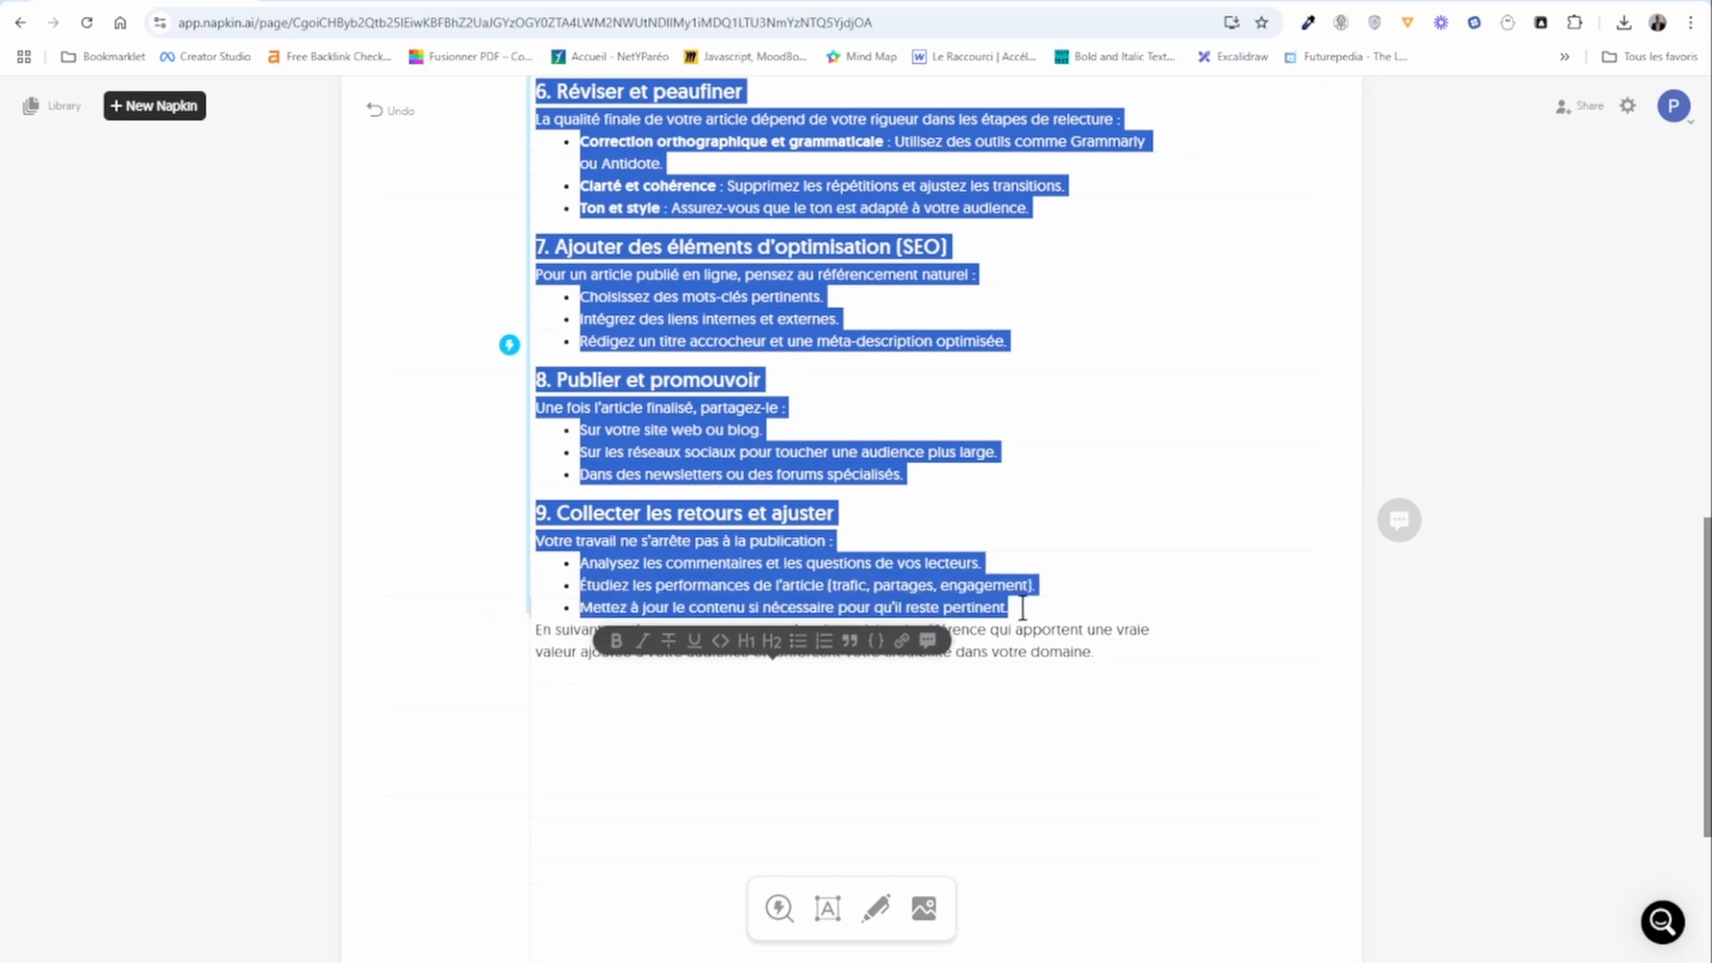
pyautogui.click(509, 346)
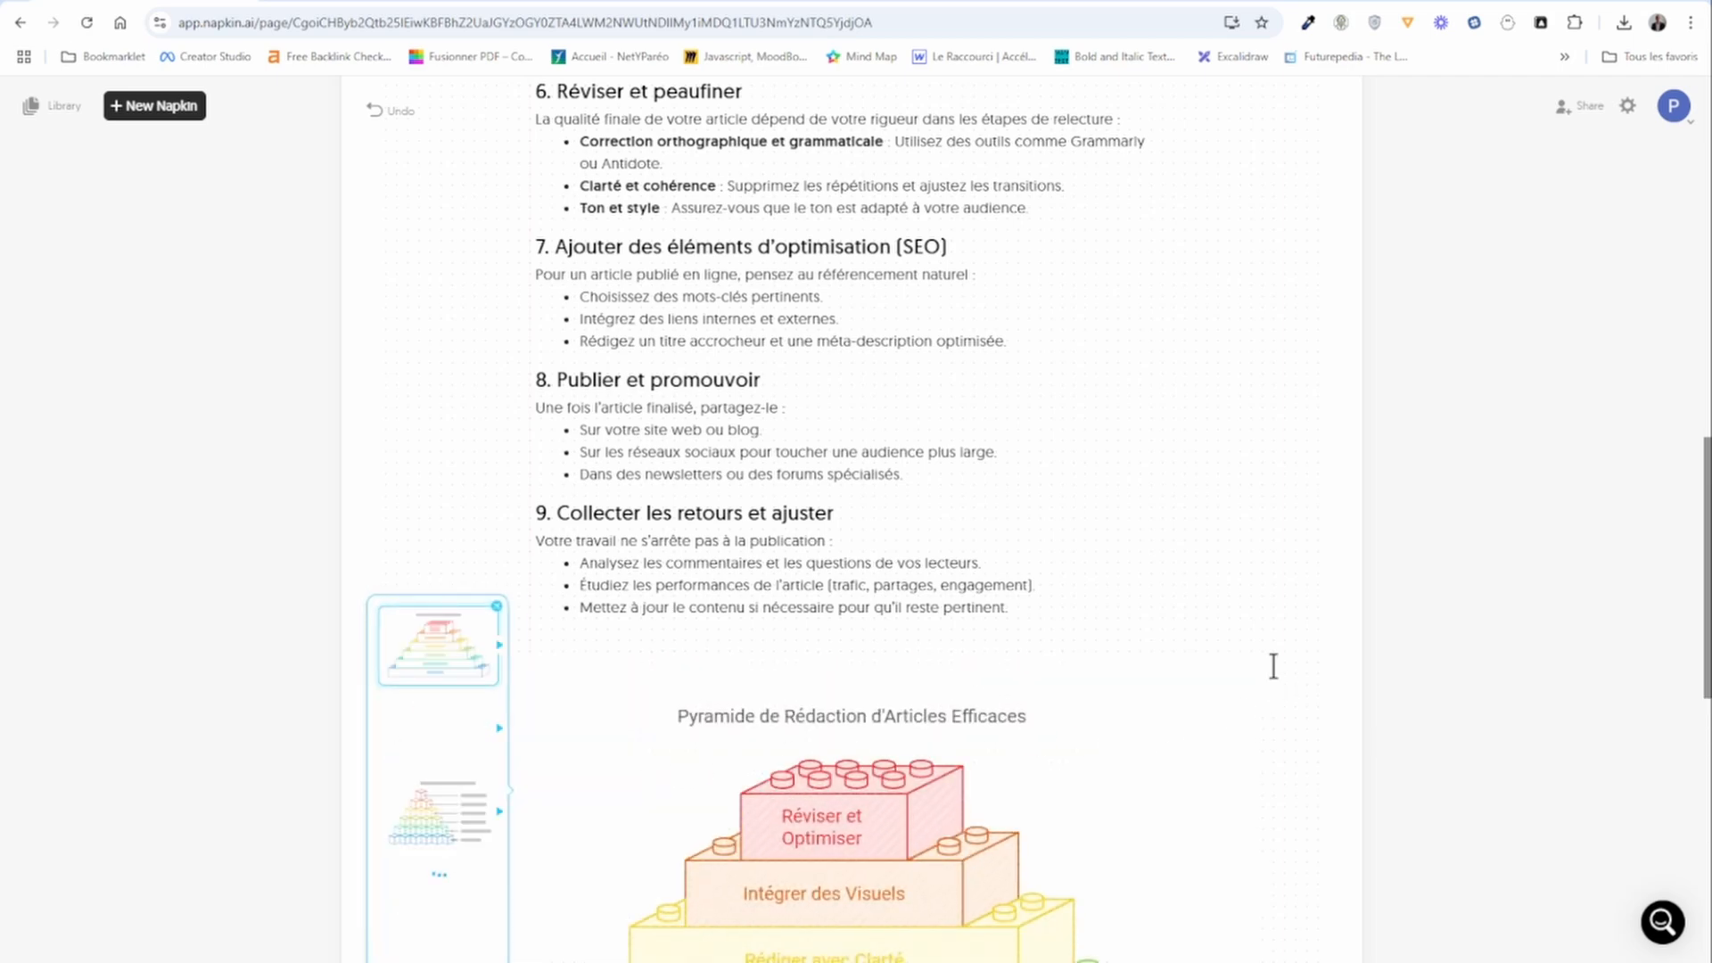
# - Preview the first visuals proposed for the article, including the staircase, funnel, lighthouse, timeline and spiral layouts
pyautogui.scroll(-5, 1271, 625)
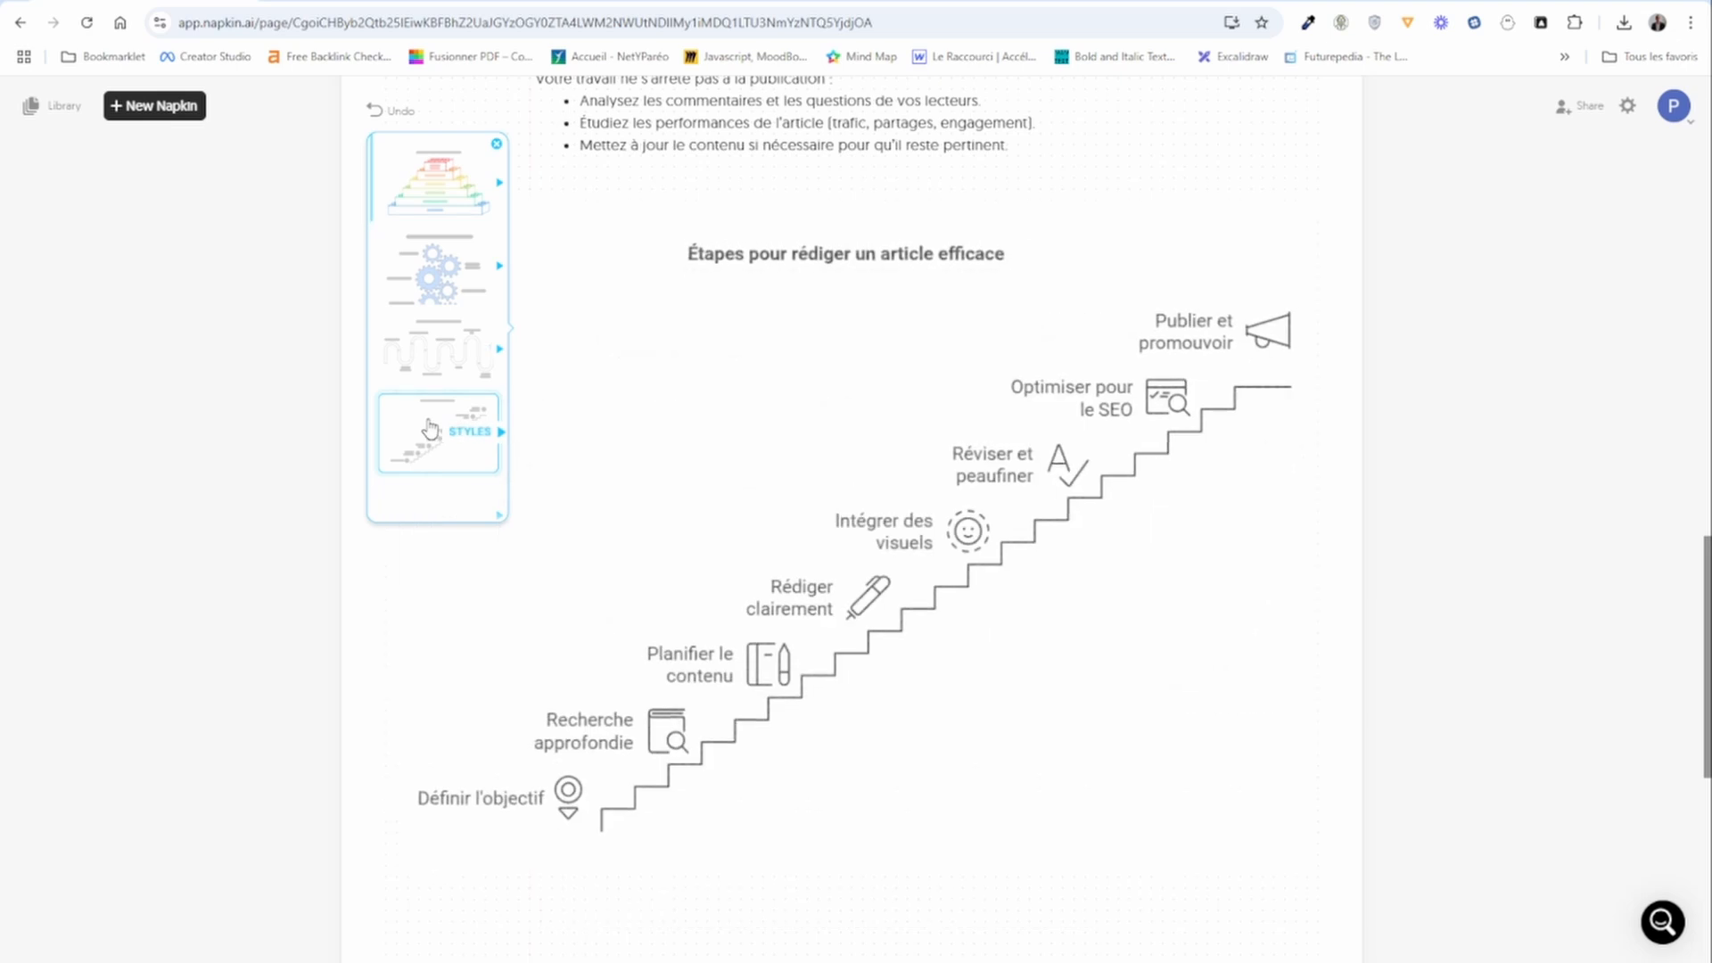
pyautogui.scroll(-2, 432, 401)
pyautogui.scroll(-2, 445, 346)
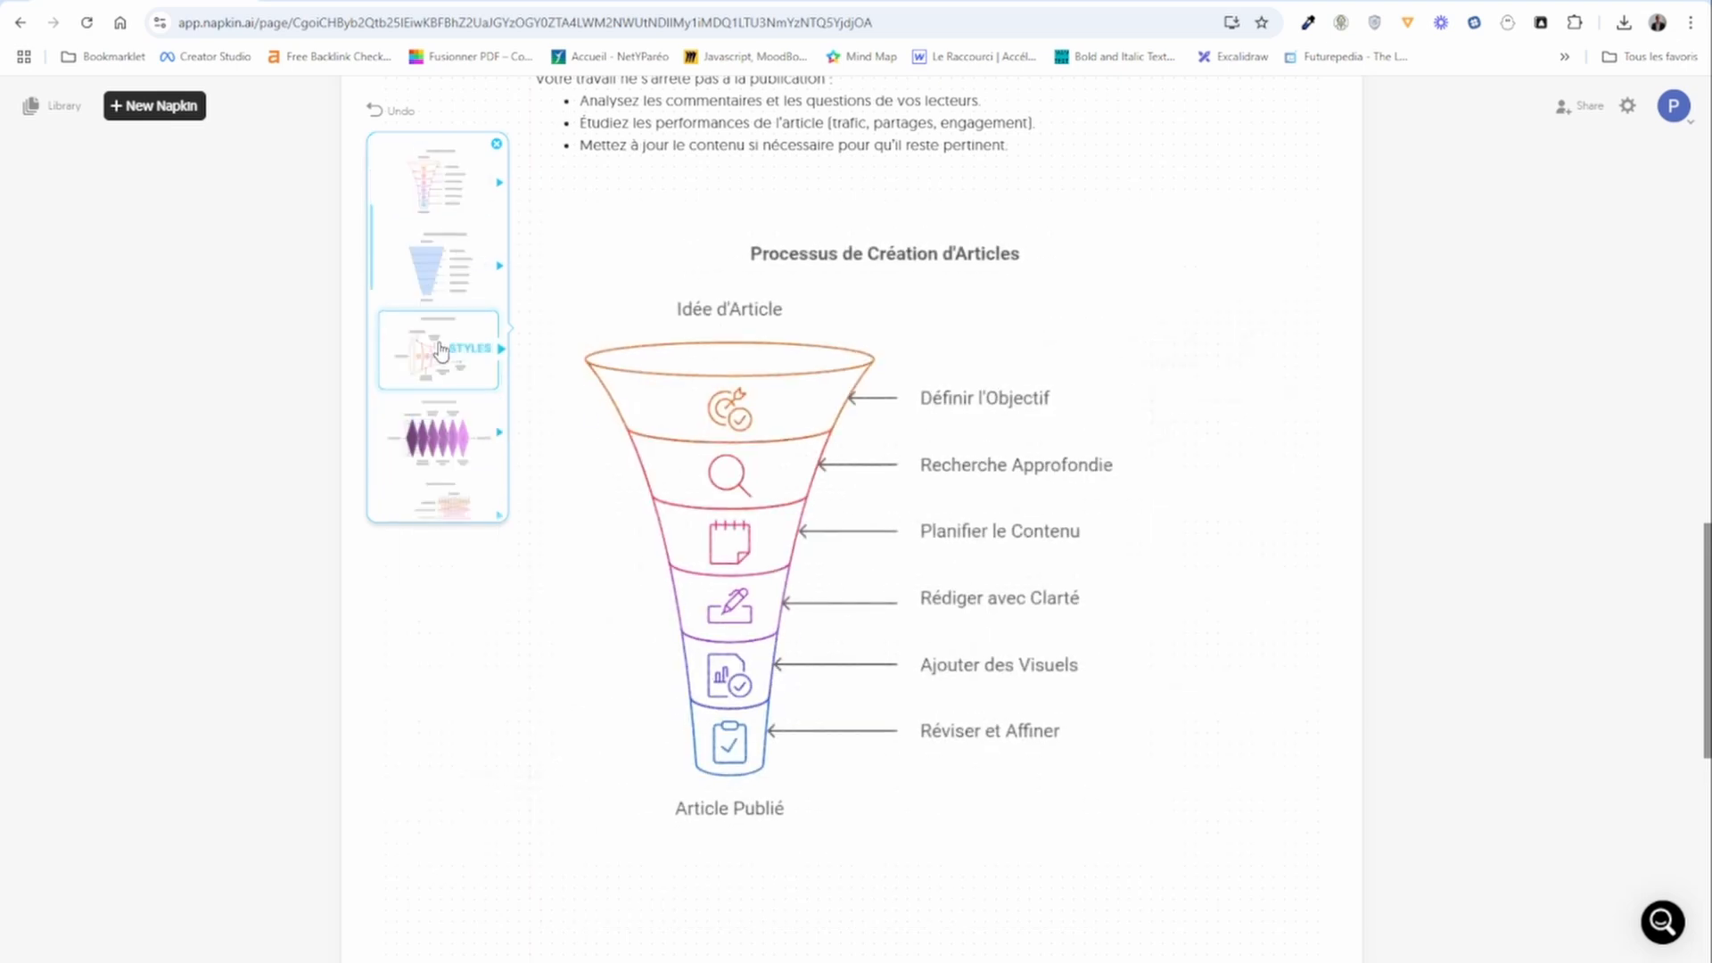
pyautogui.click(445, 446)
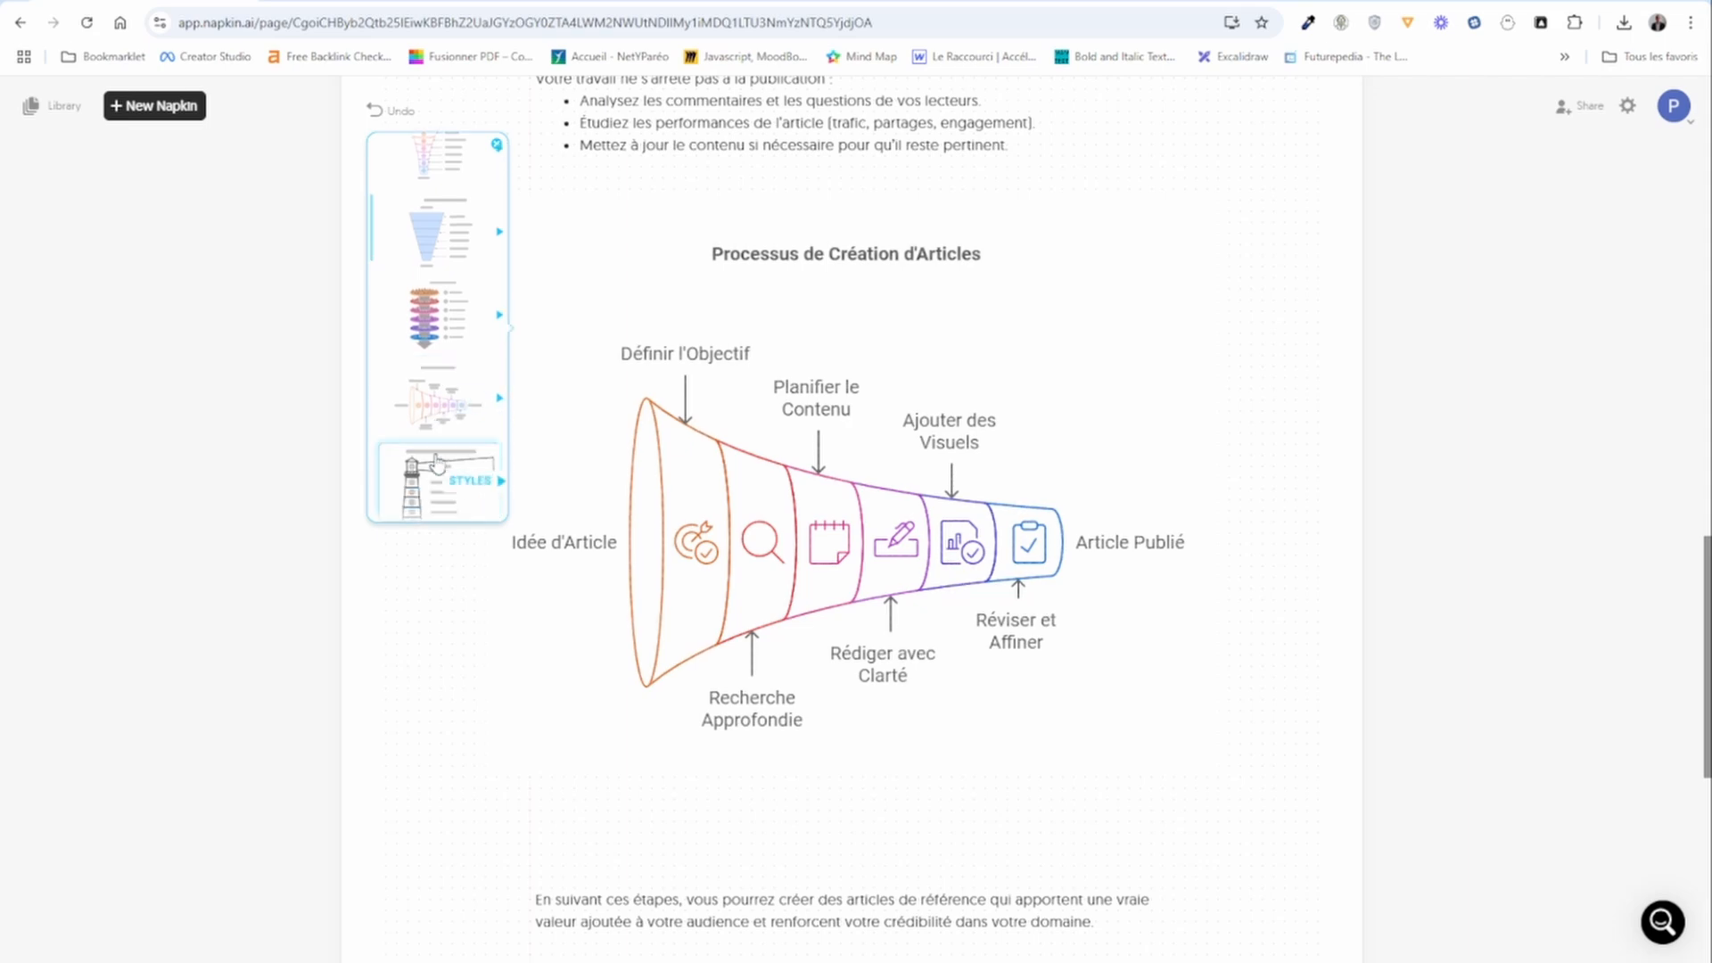
pyautogui.scroll(-2, 437, 464)
pyautogui.click(453, 356)
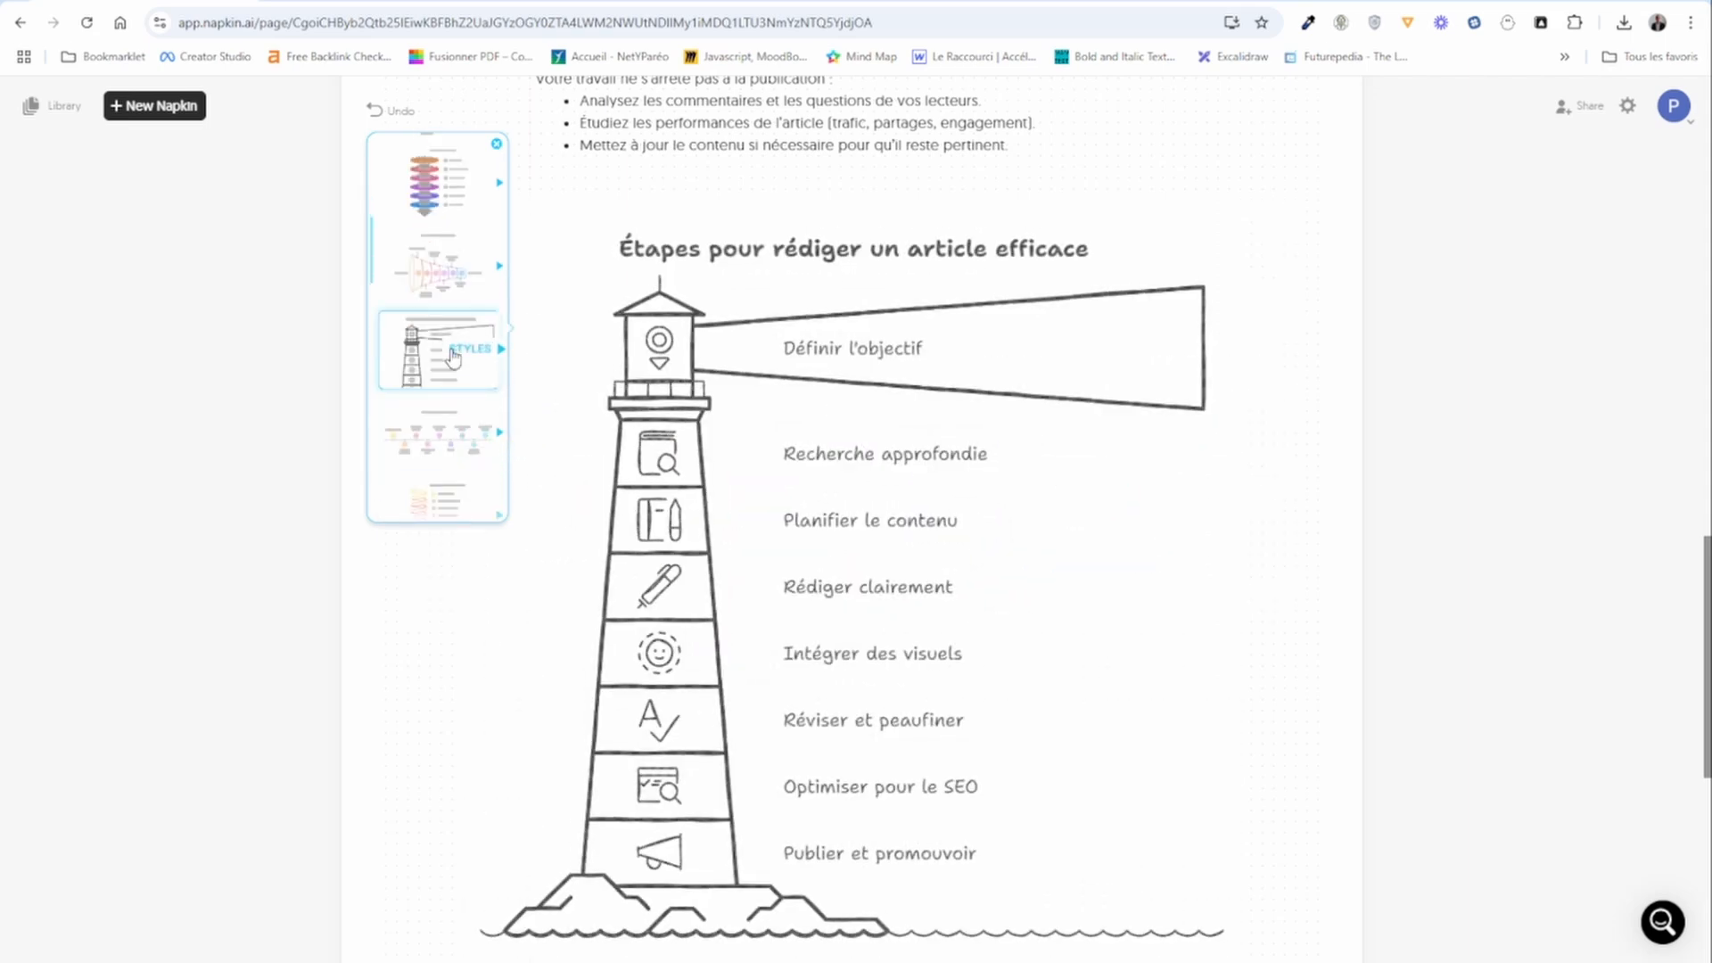
pyautogui.click(434, 441)
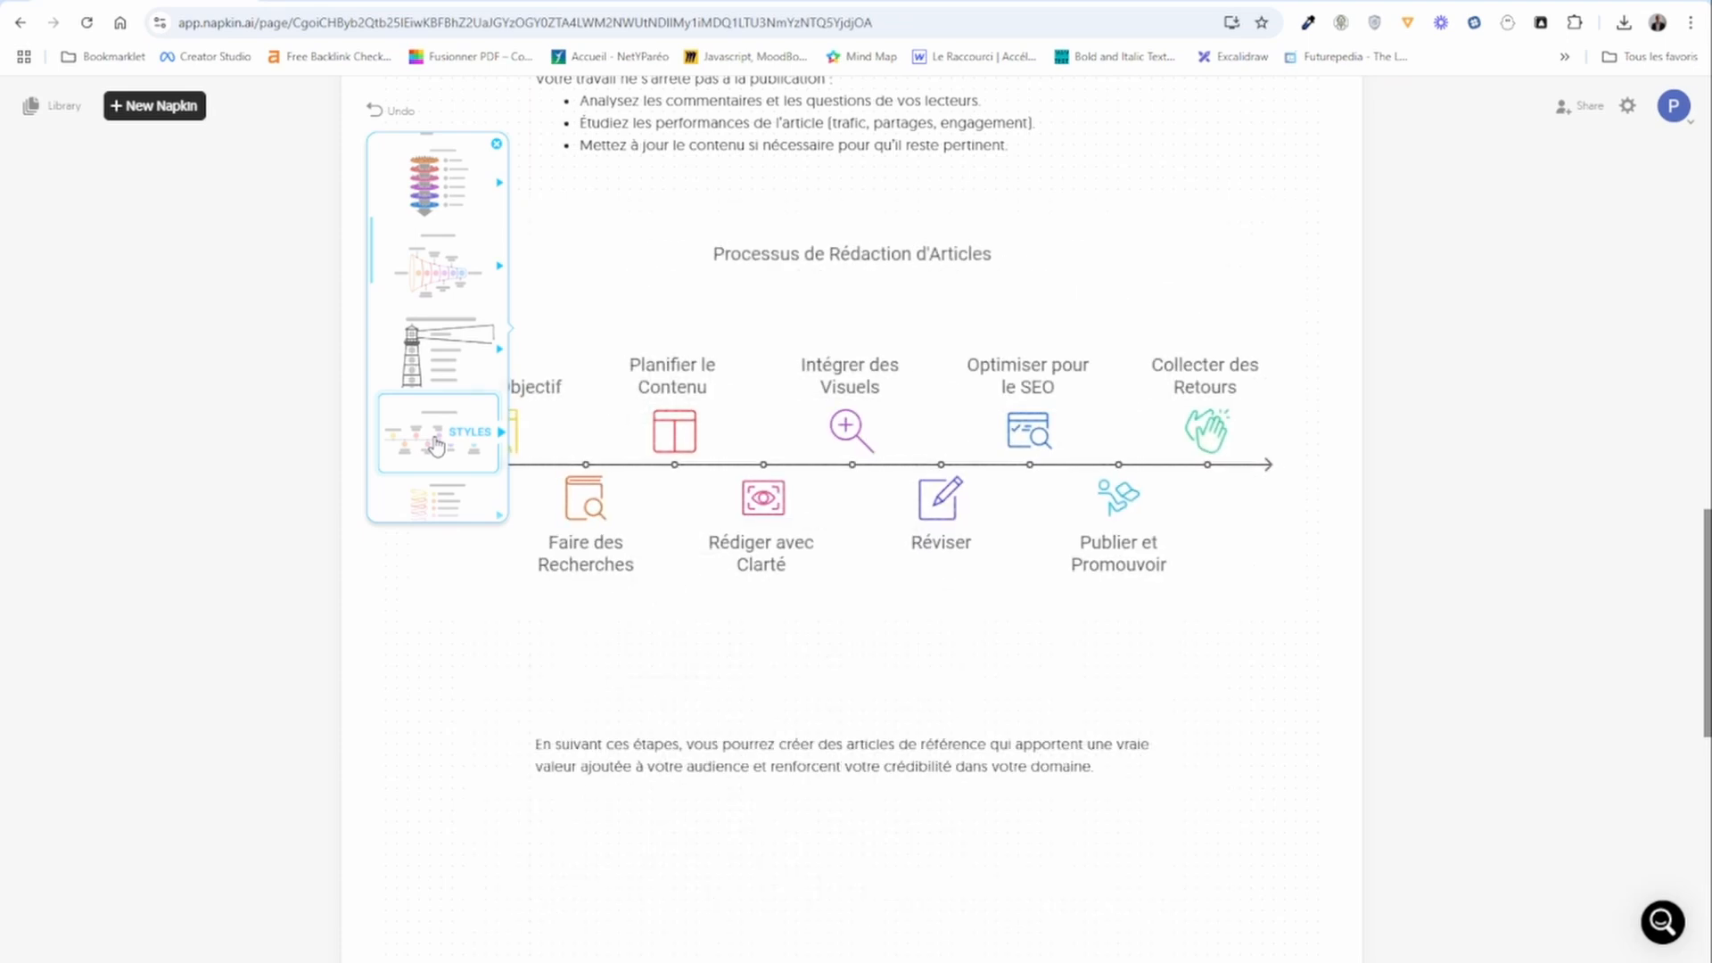
pyautogui.scroll(-2, 429, 445)
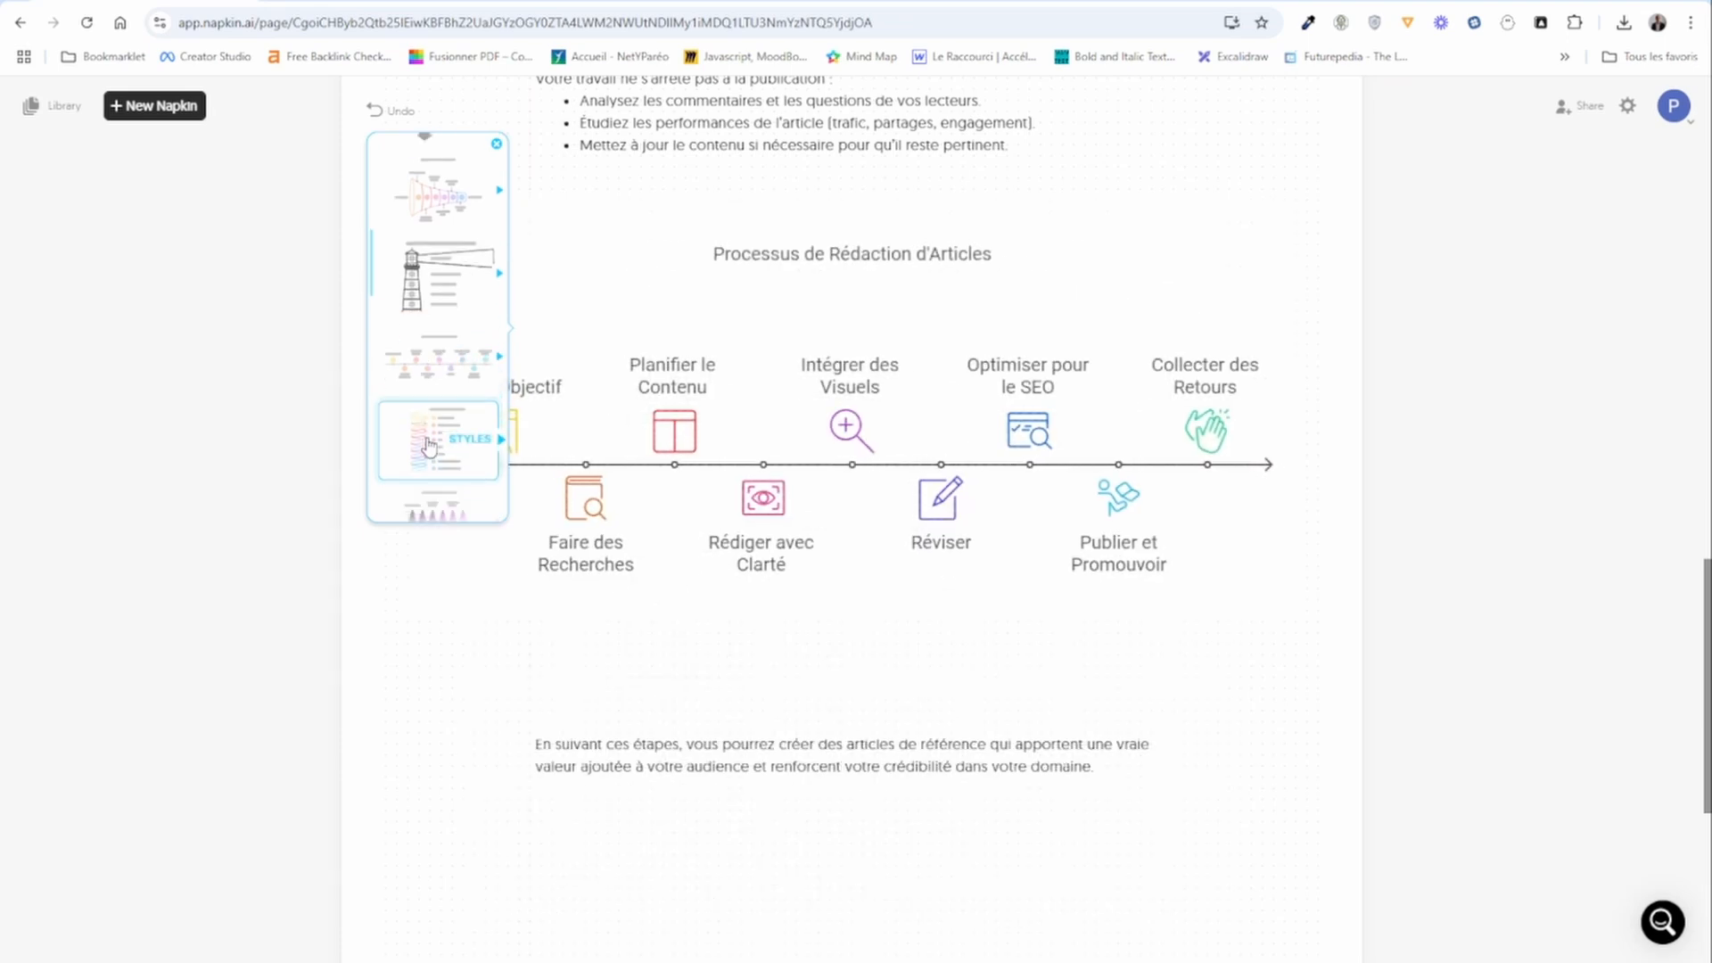
pyautogui.click(429, 348)
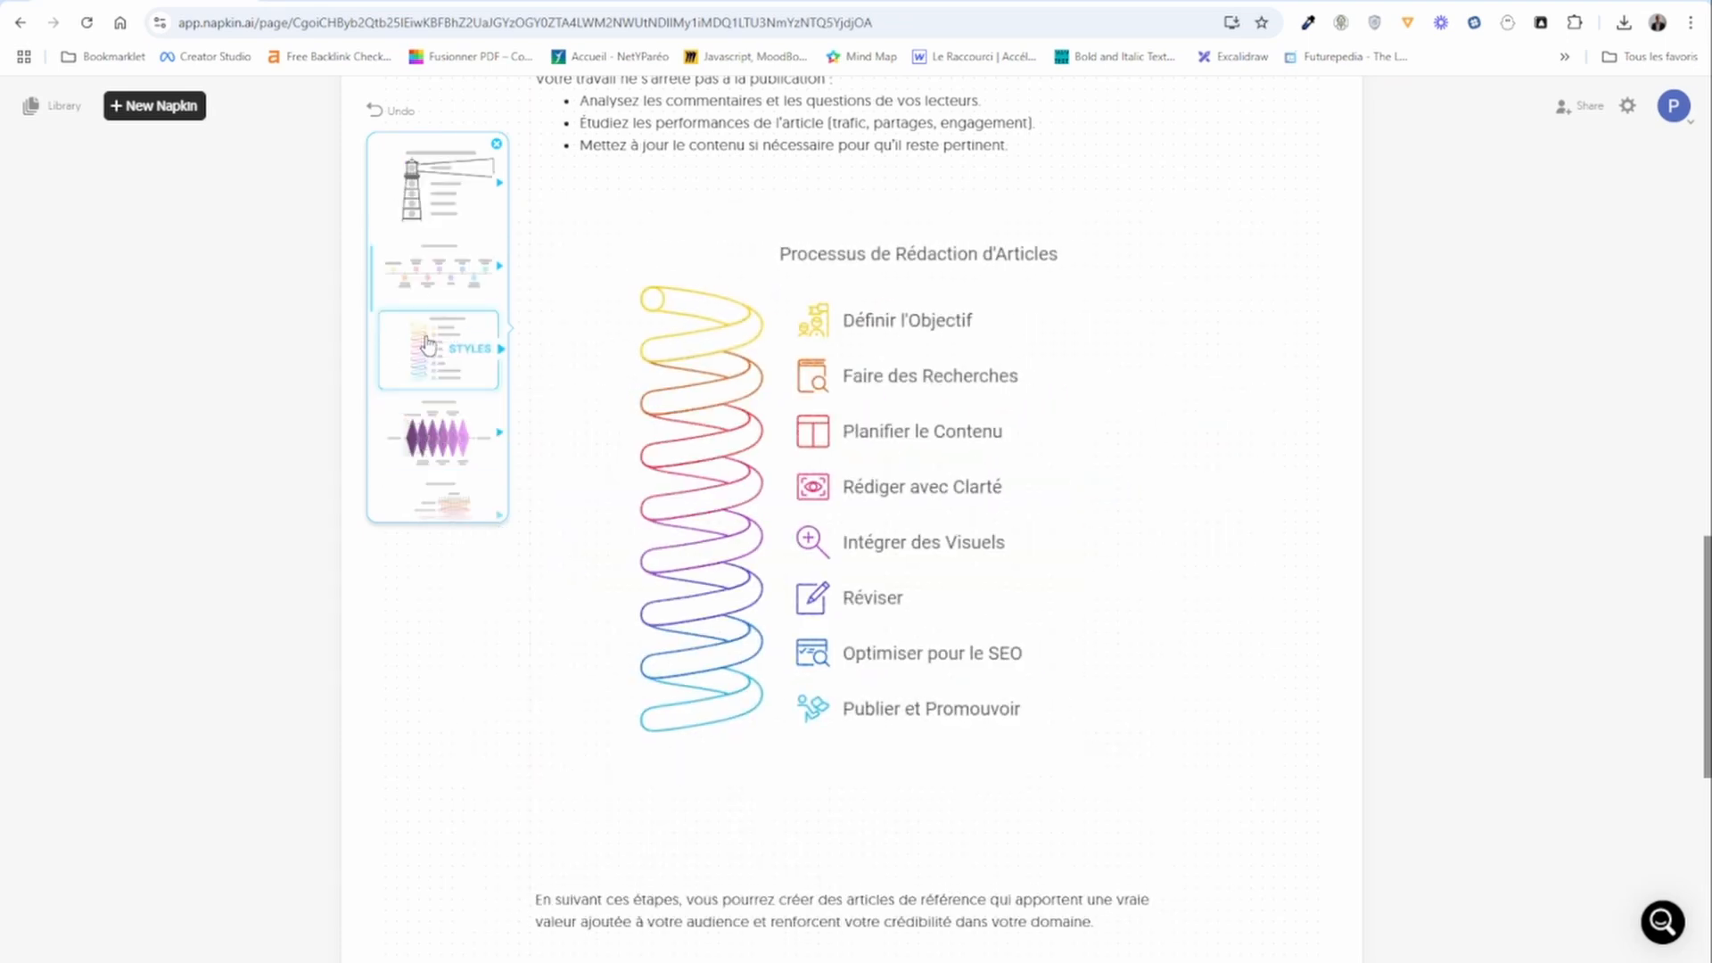
# - Preview the remaining proposed visuals, from the stacked layers and pentagon to the wheel, pyramid and mind map, and generate more
pyautogui.scroll(-2, 430, 368)
pyautogui.scroll(-3, 435, 348)
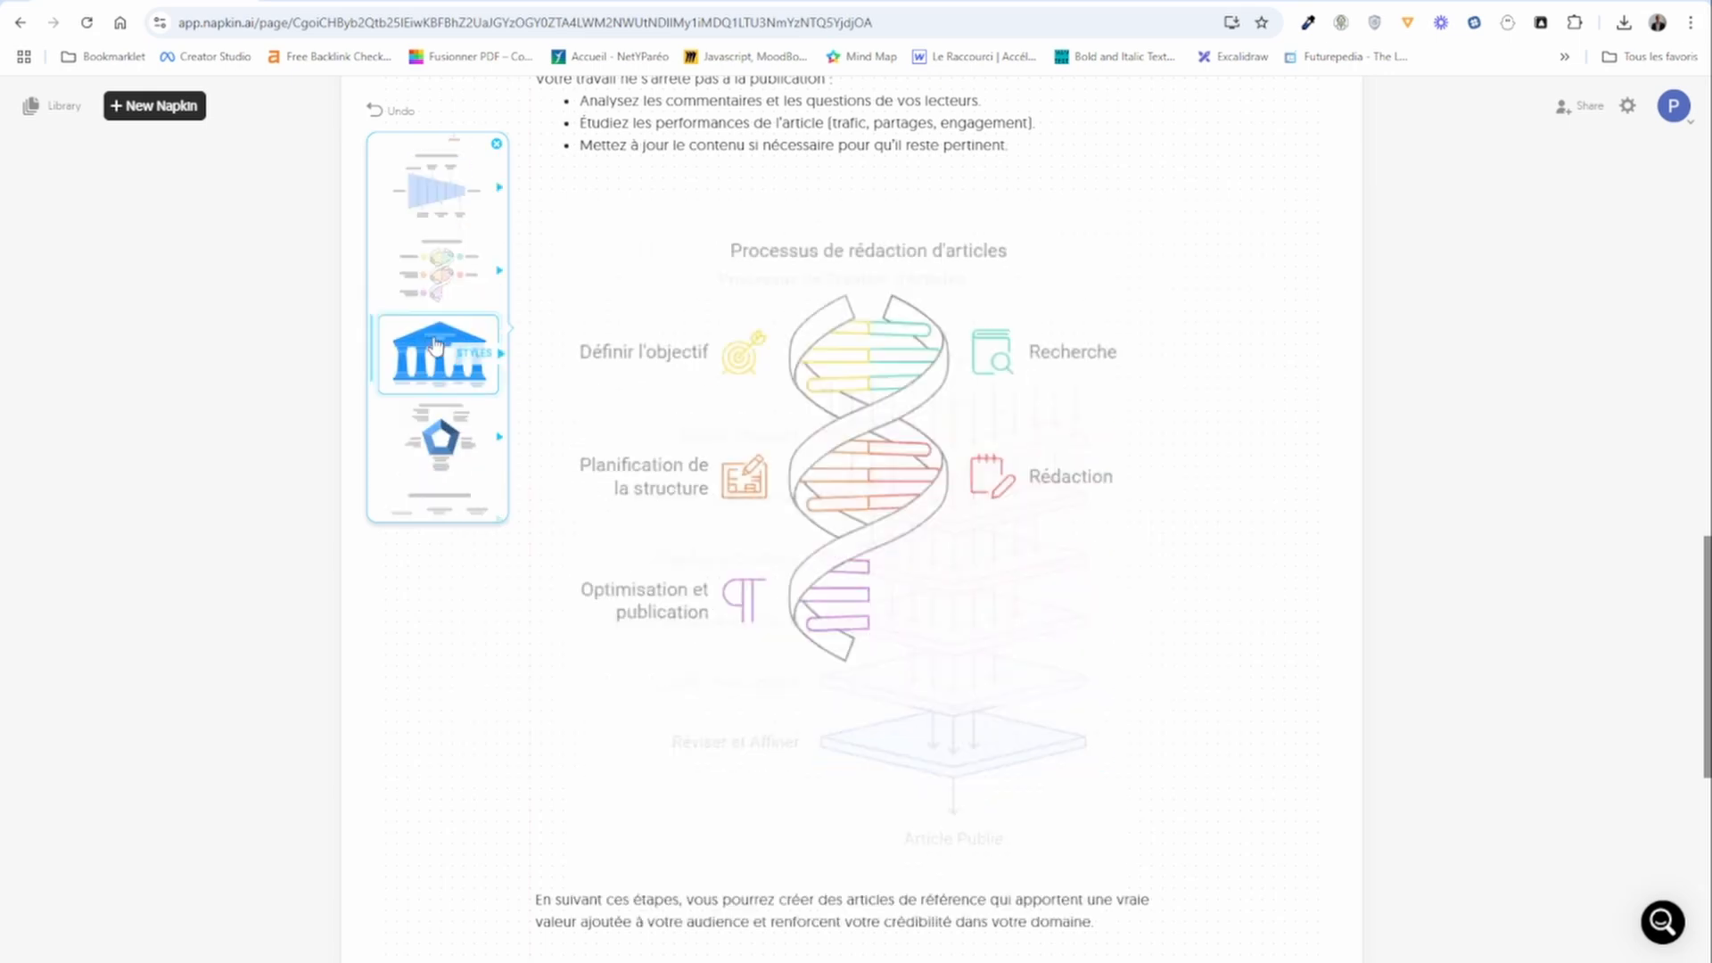
pyautogui.scroll(1, 428, 195)
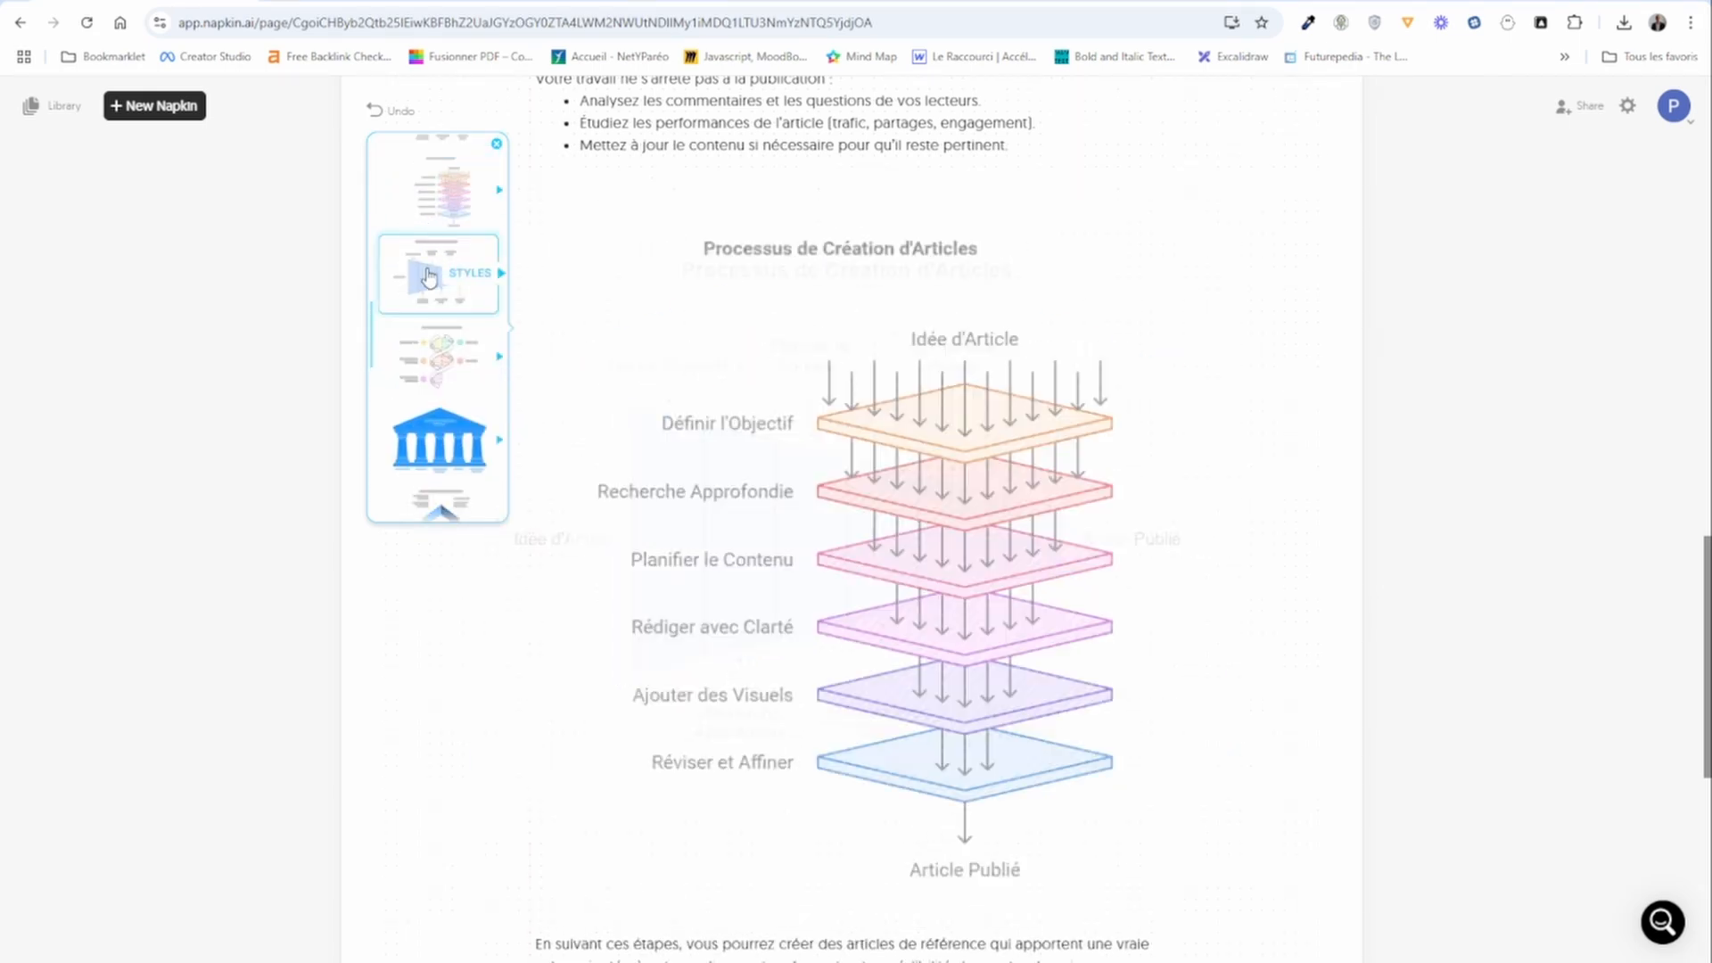
pyautogui.scroll(1, 429, 276)
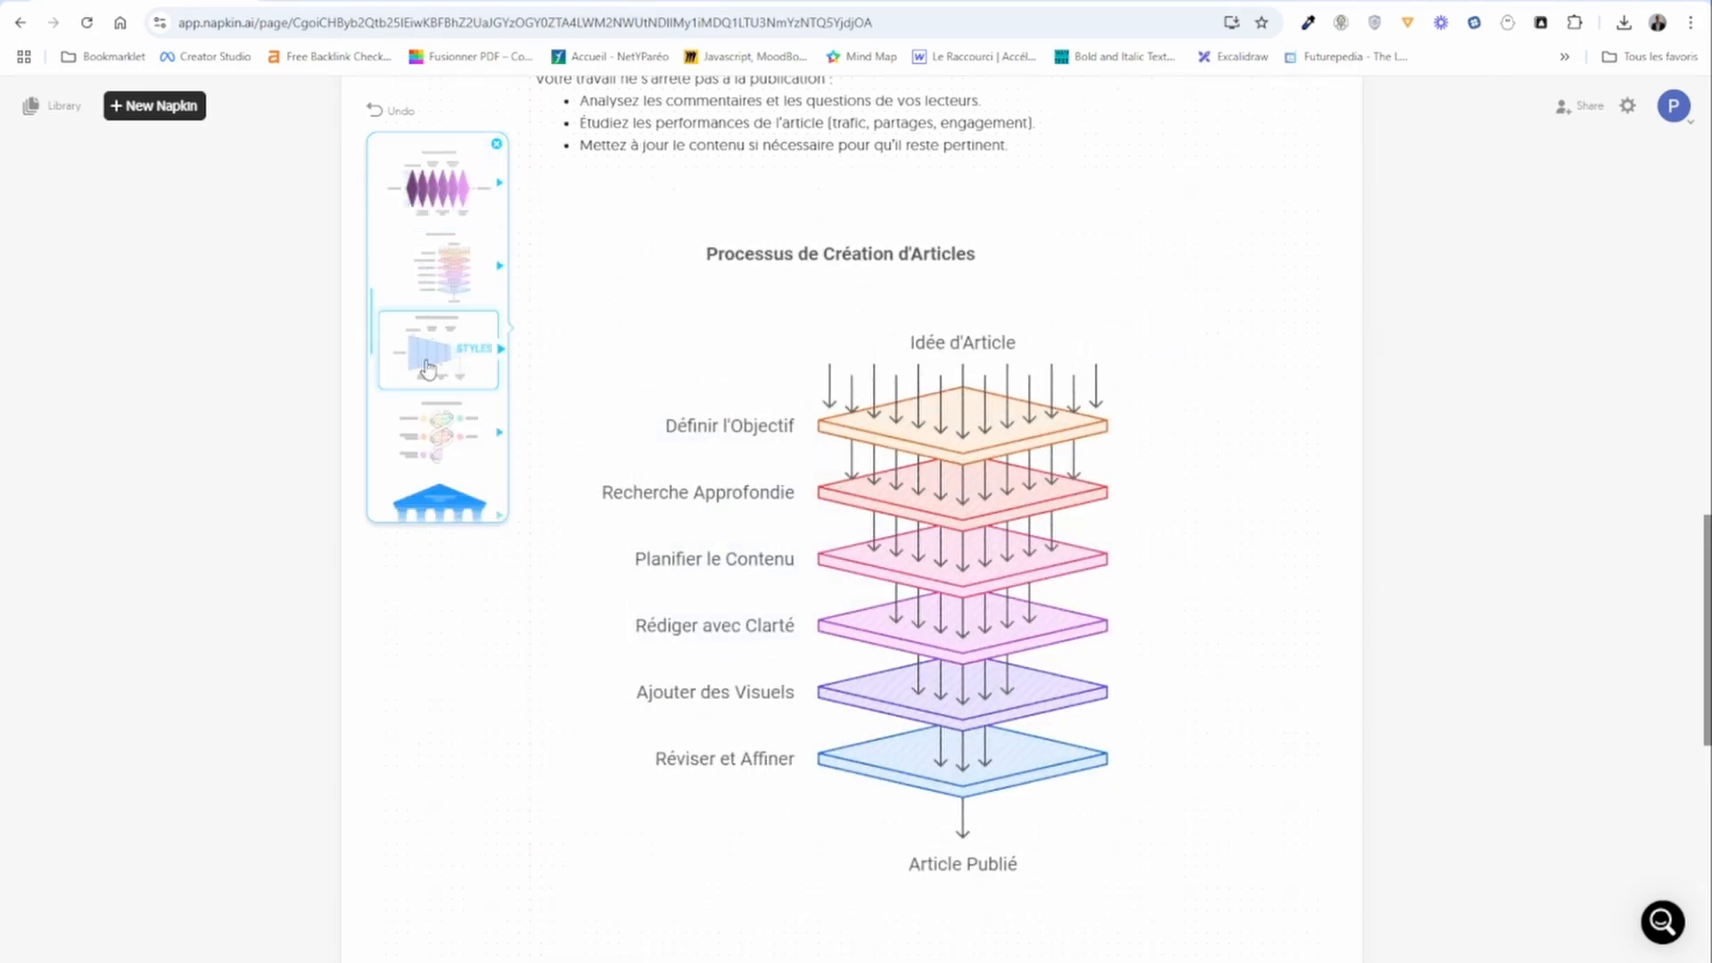
pyautogui.scroll(-2, 429, 369)
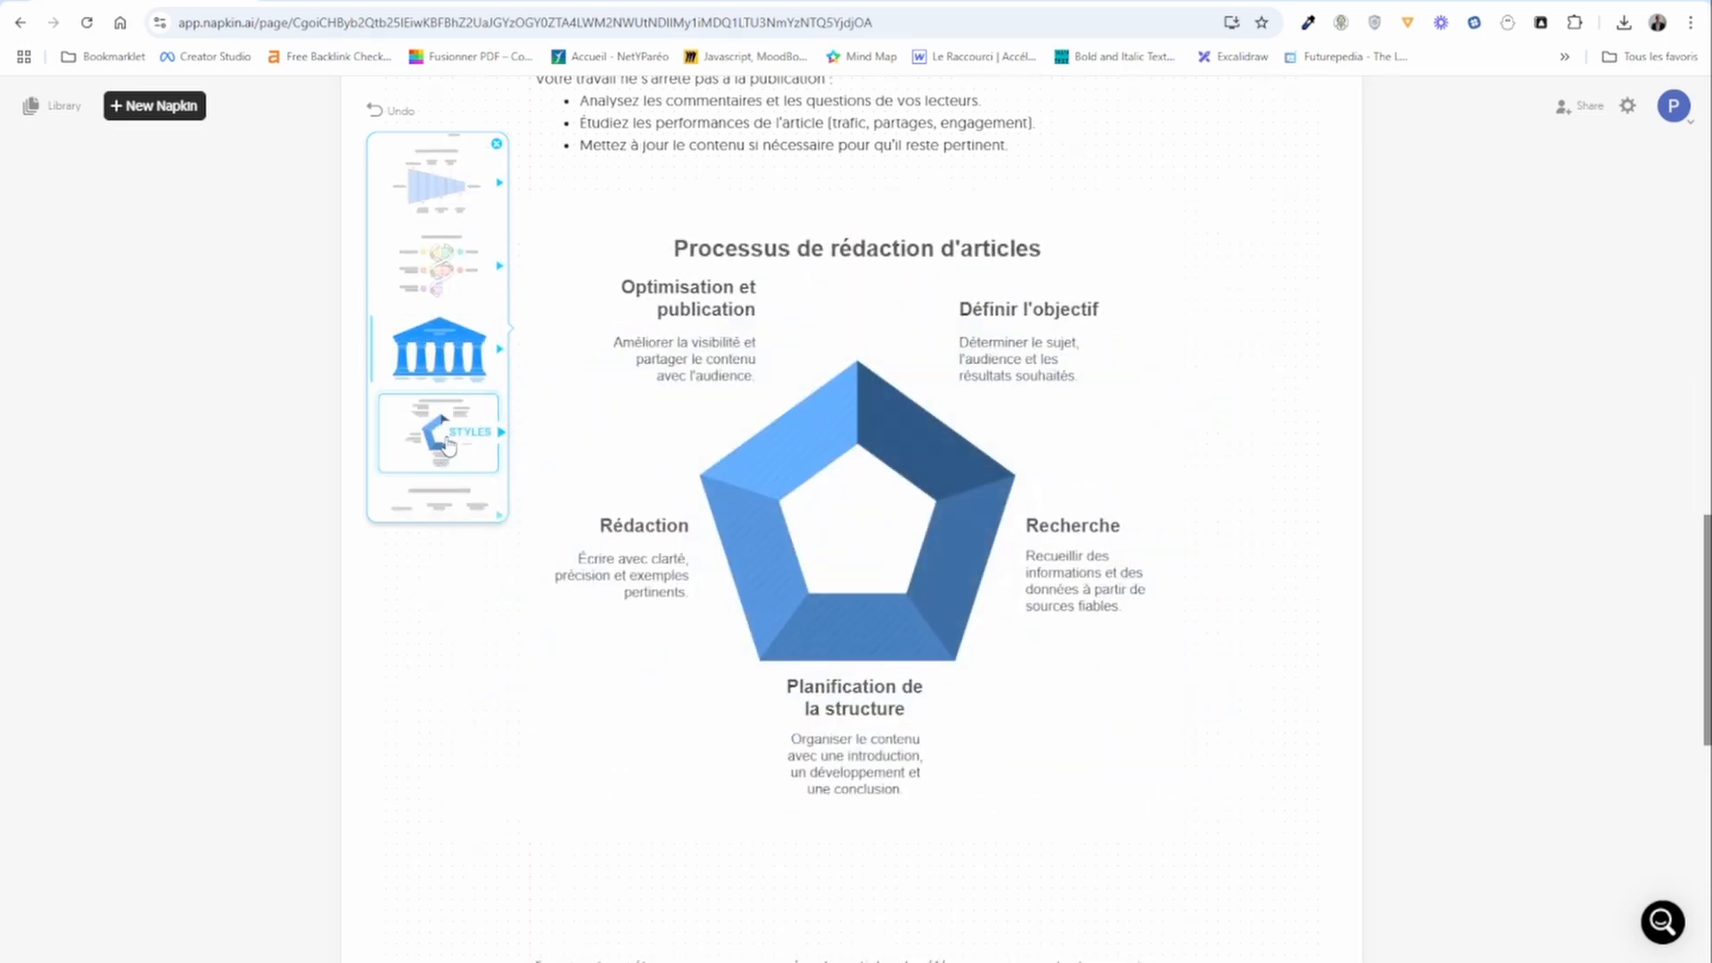
pyautogui.scroll(-4, 443, 432)
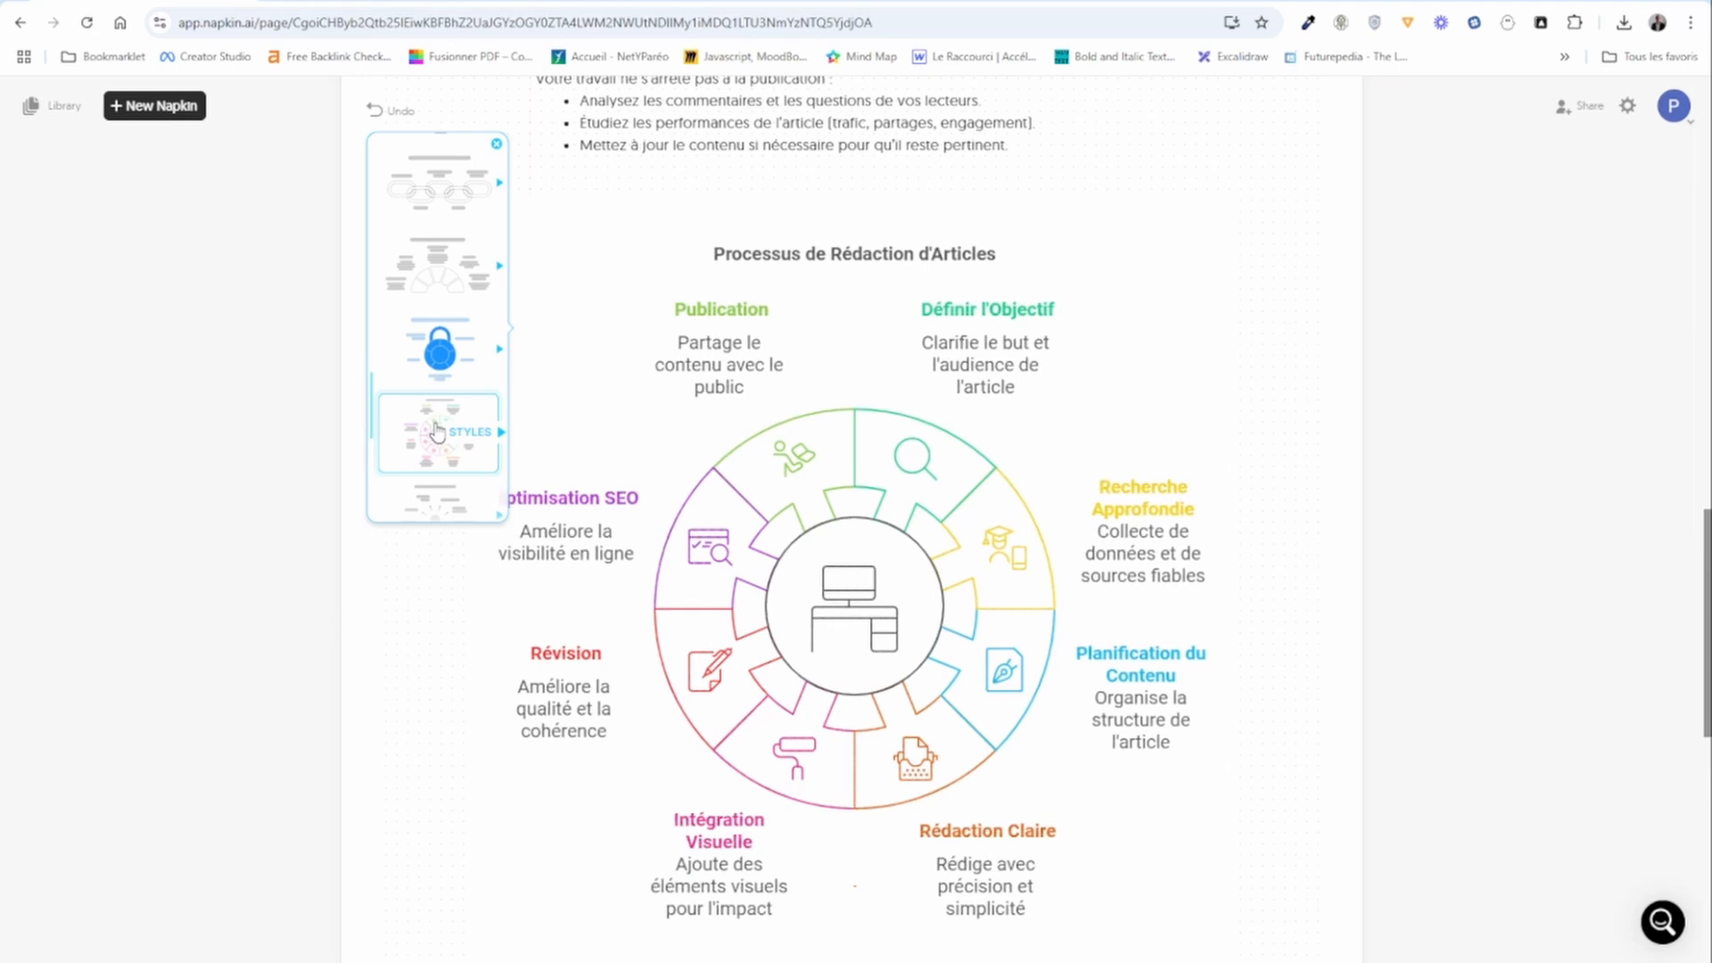
pyautogui.scroll(-2, 437, 431)
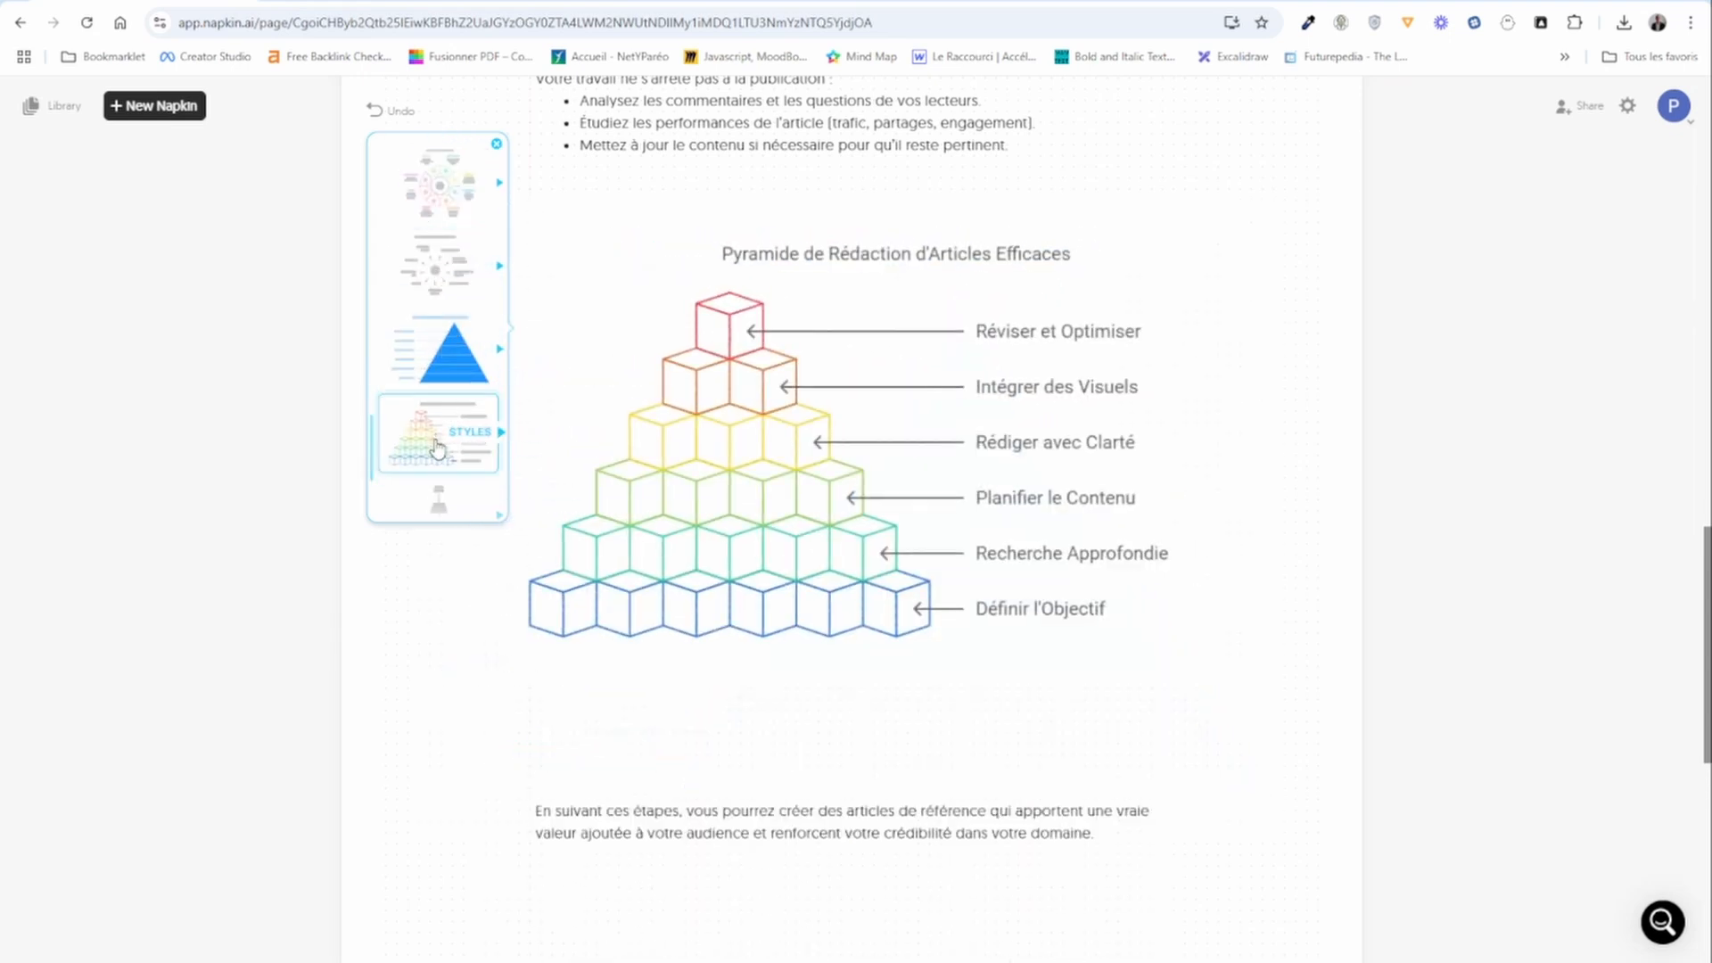
pyautogui.scroll(-2, 439, 441)
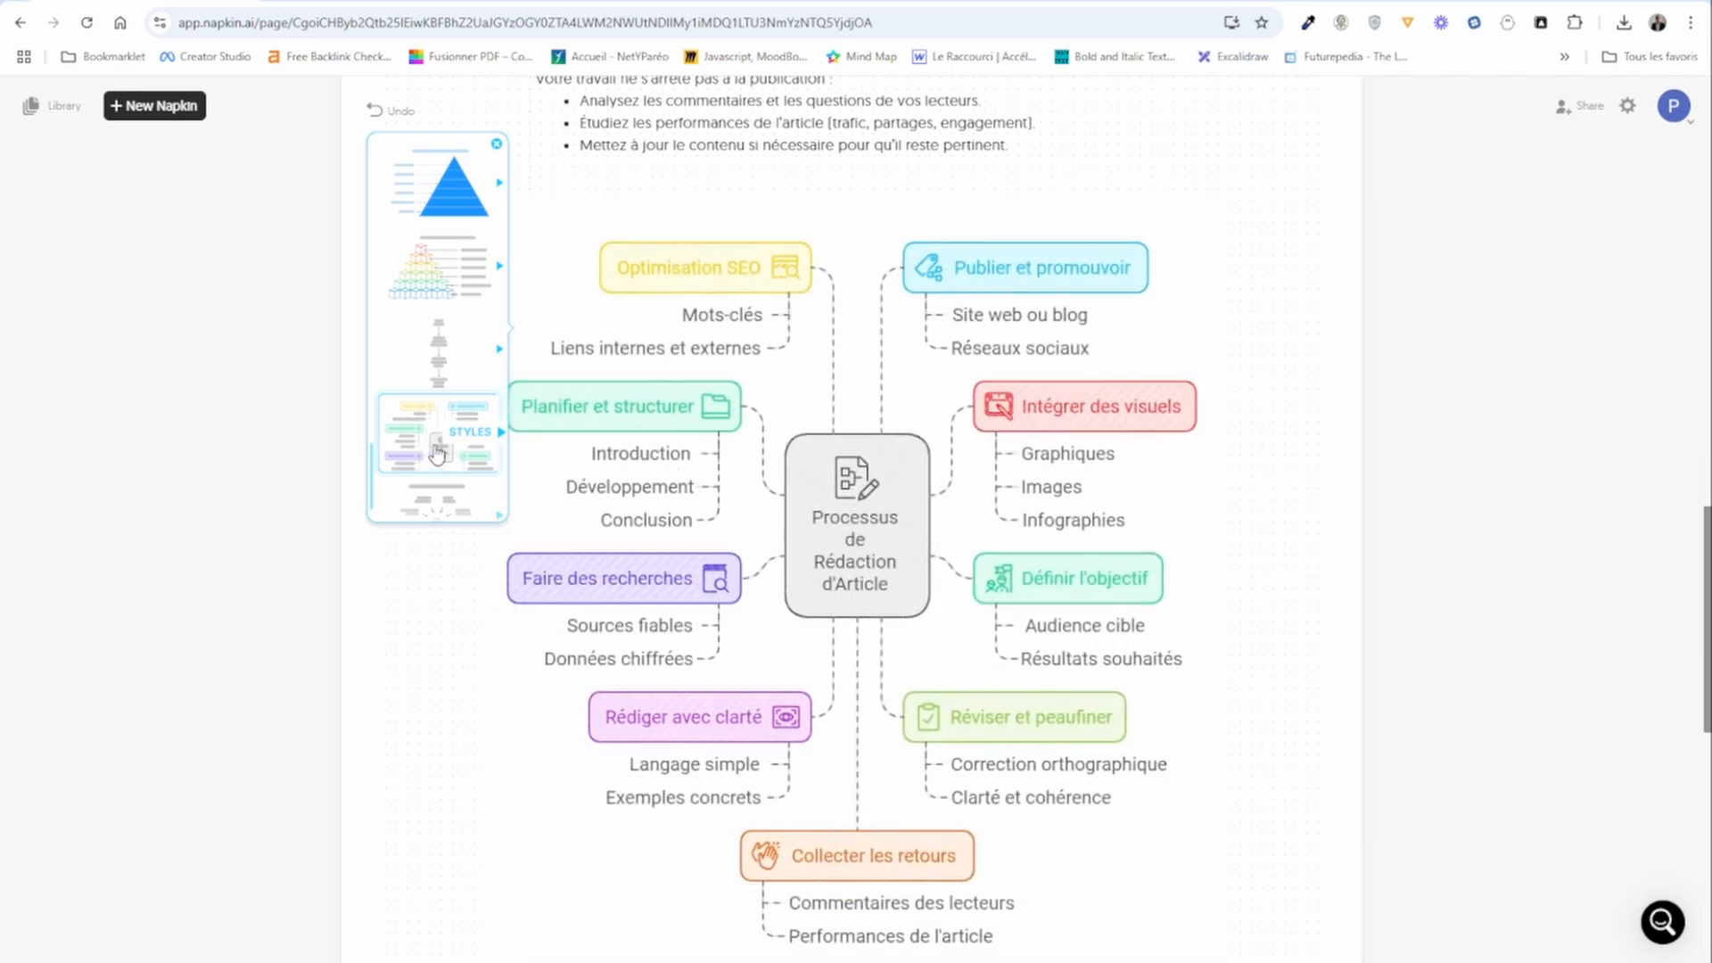
pyautogui.scroll(-2, 438, 410)
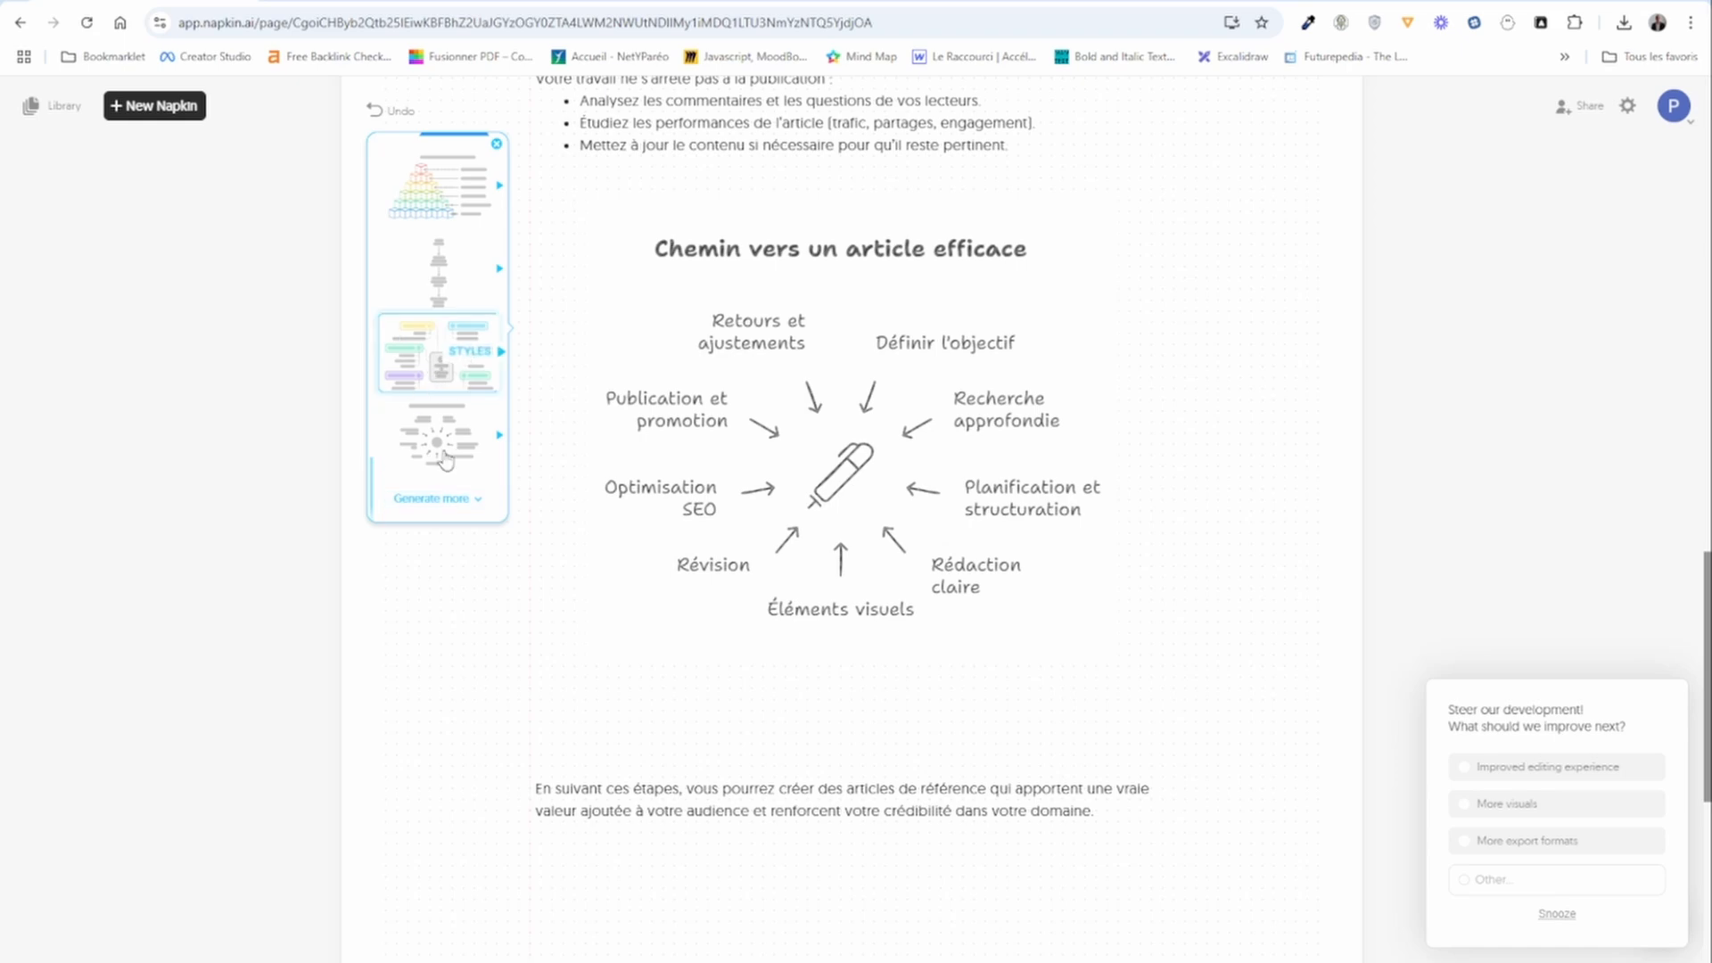
pyautogui.click(436, 502)
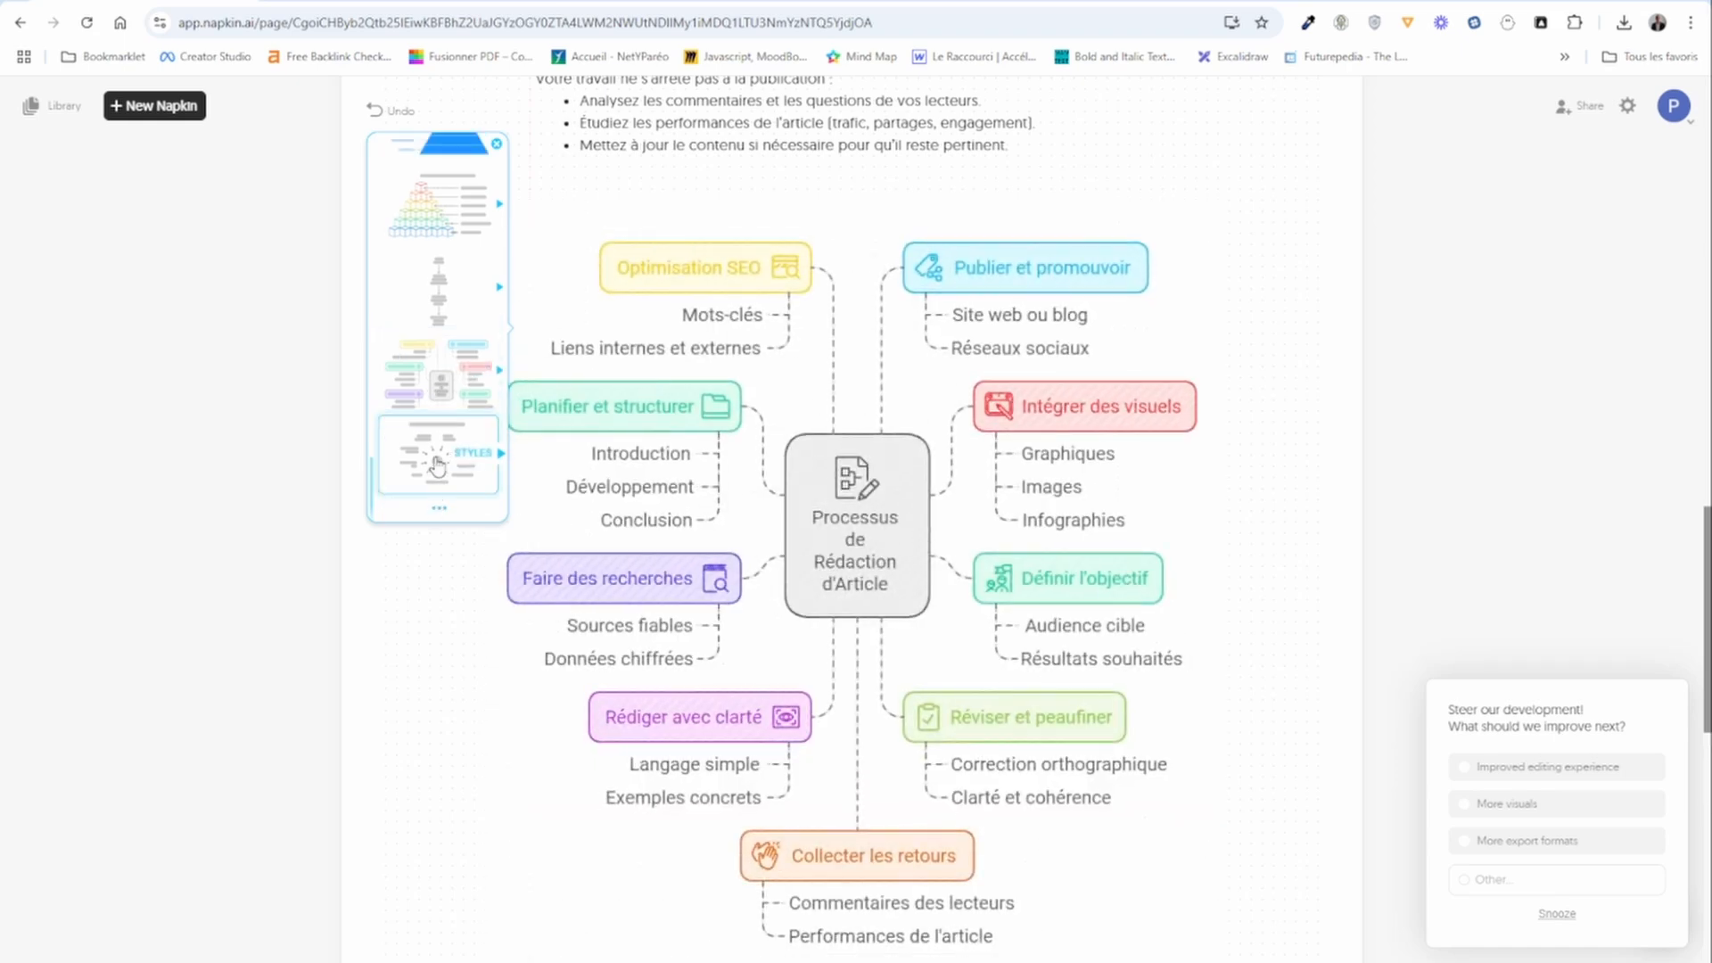
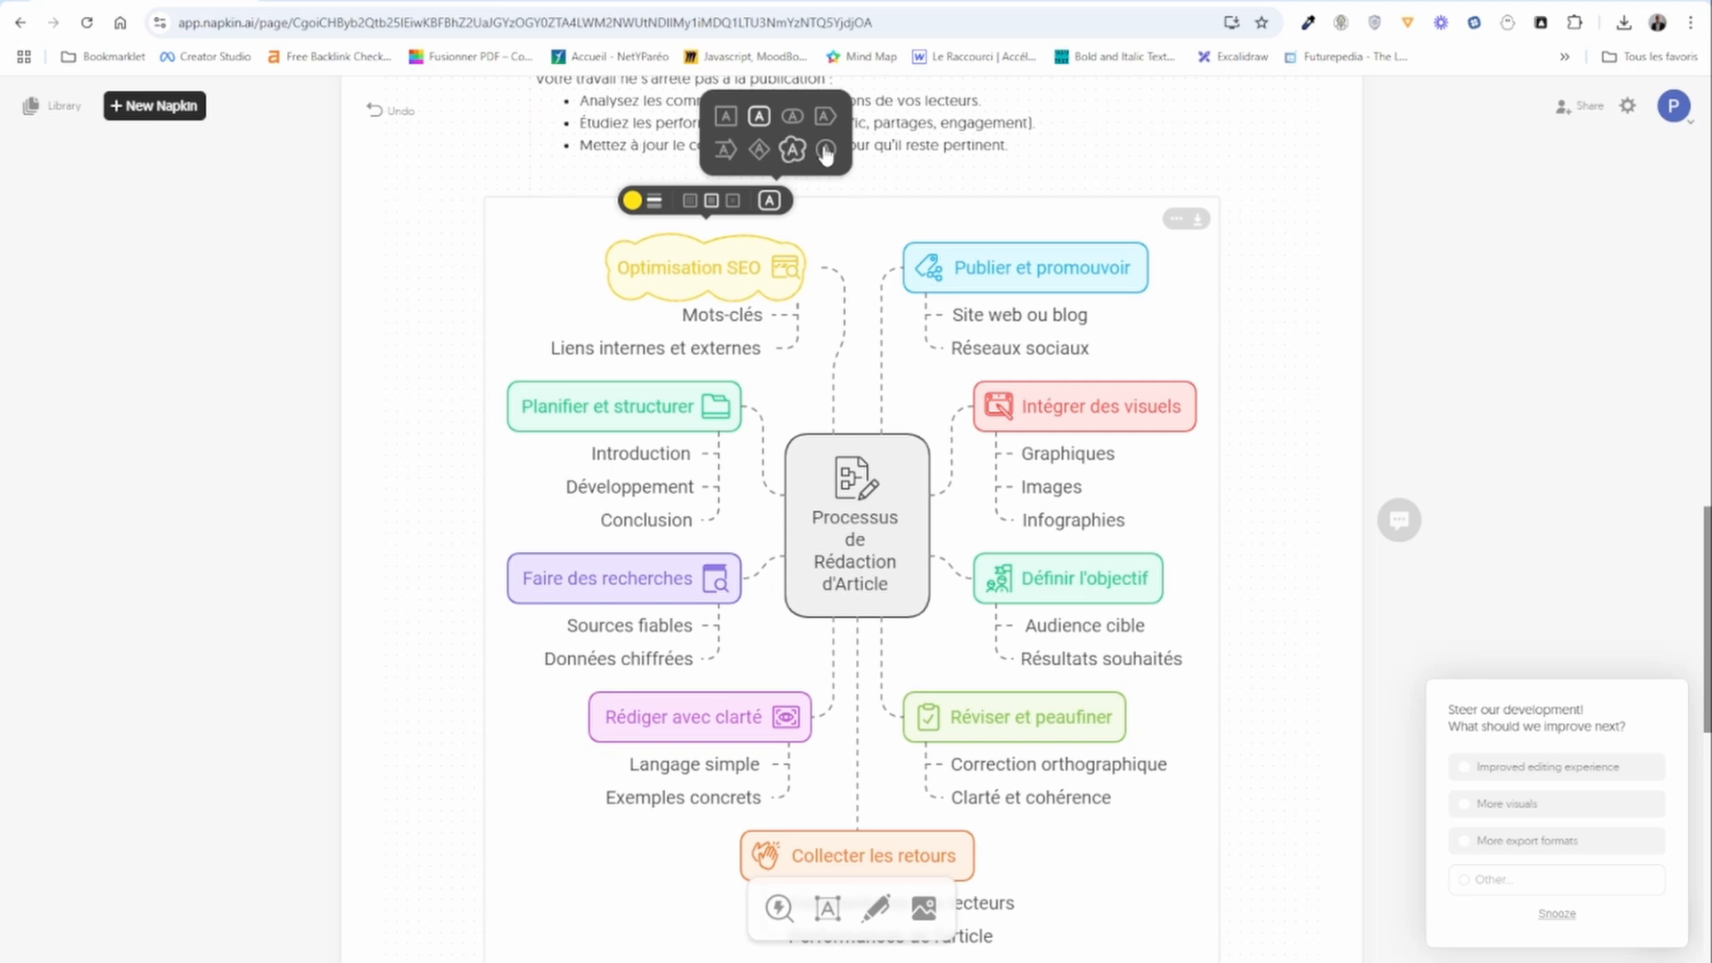
# - Try alternative outline shapes, such as the pill and the arrow, on the mind map's "Optimisation SEO" box
pyautogui.click(825, 149)
pyautogui.click(825, 117)
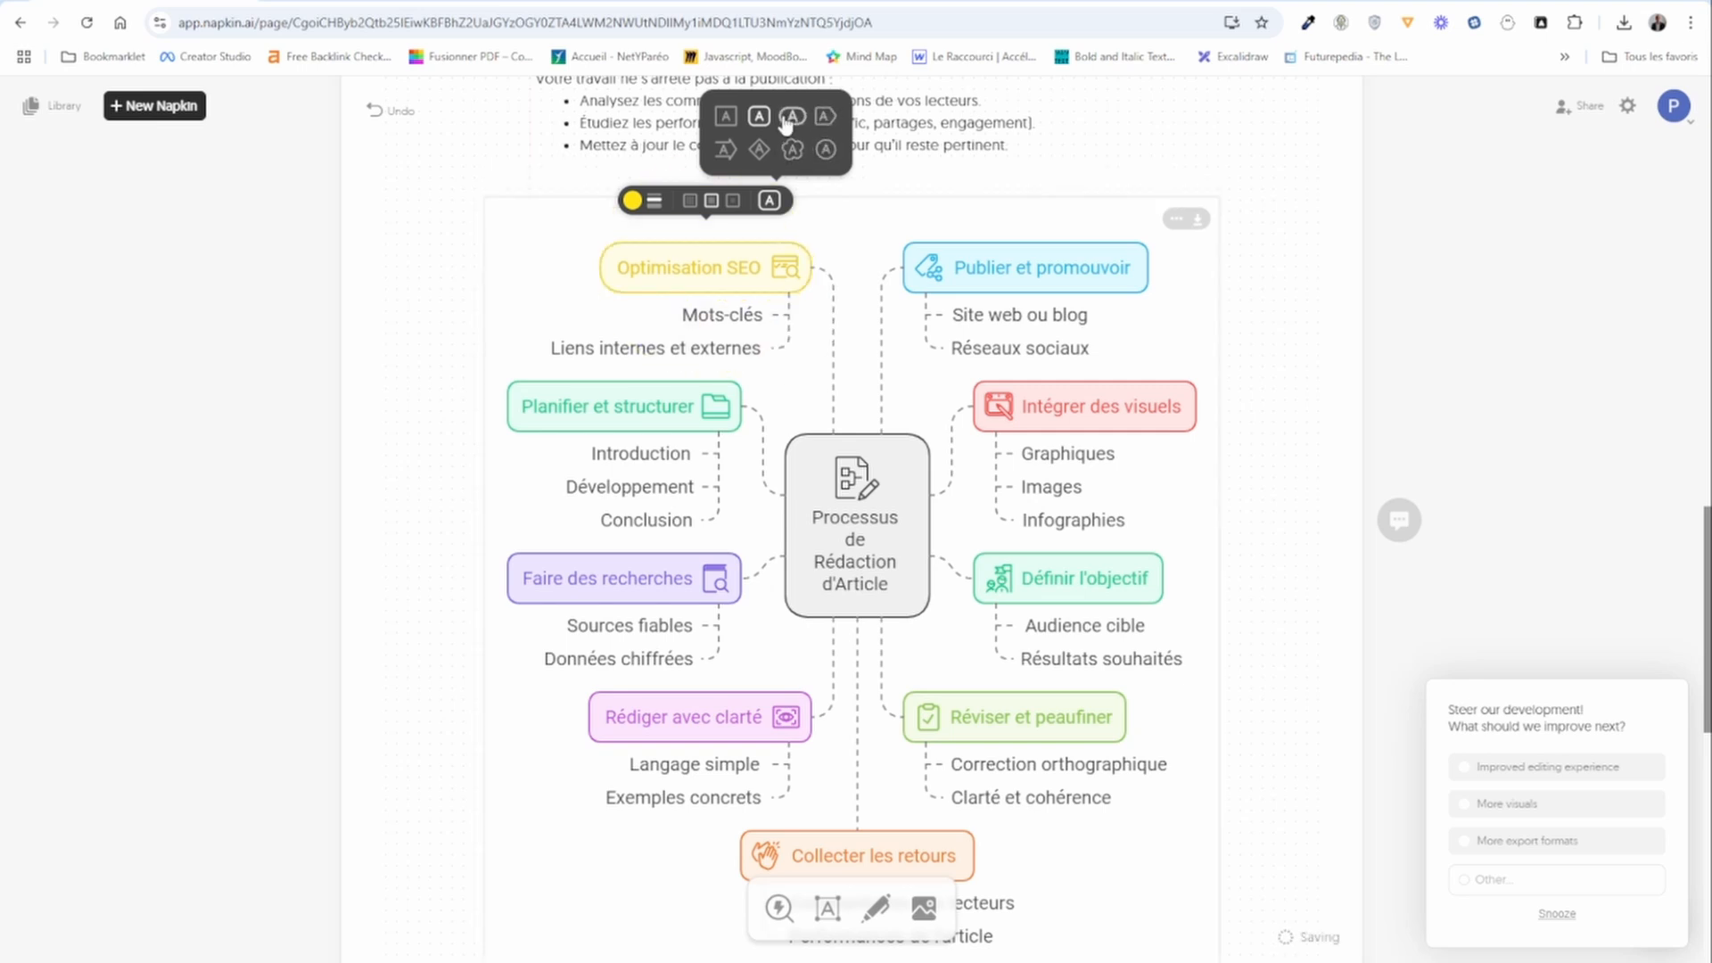
pyautogui.click(759, 149)
pyautogui.click(726, 117)
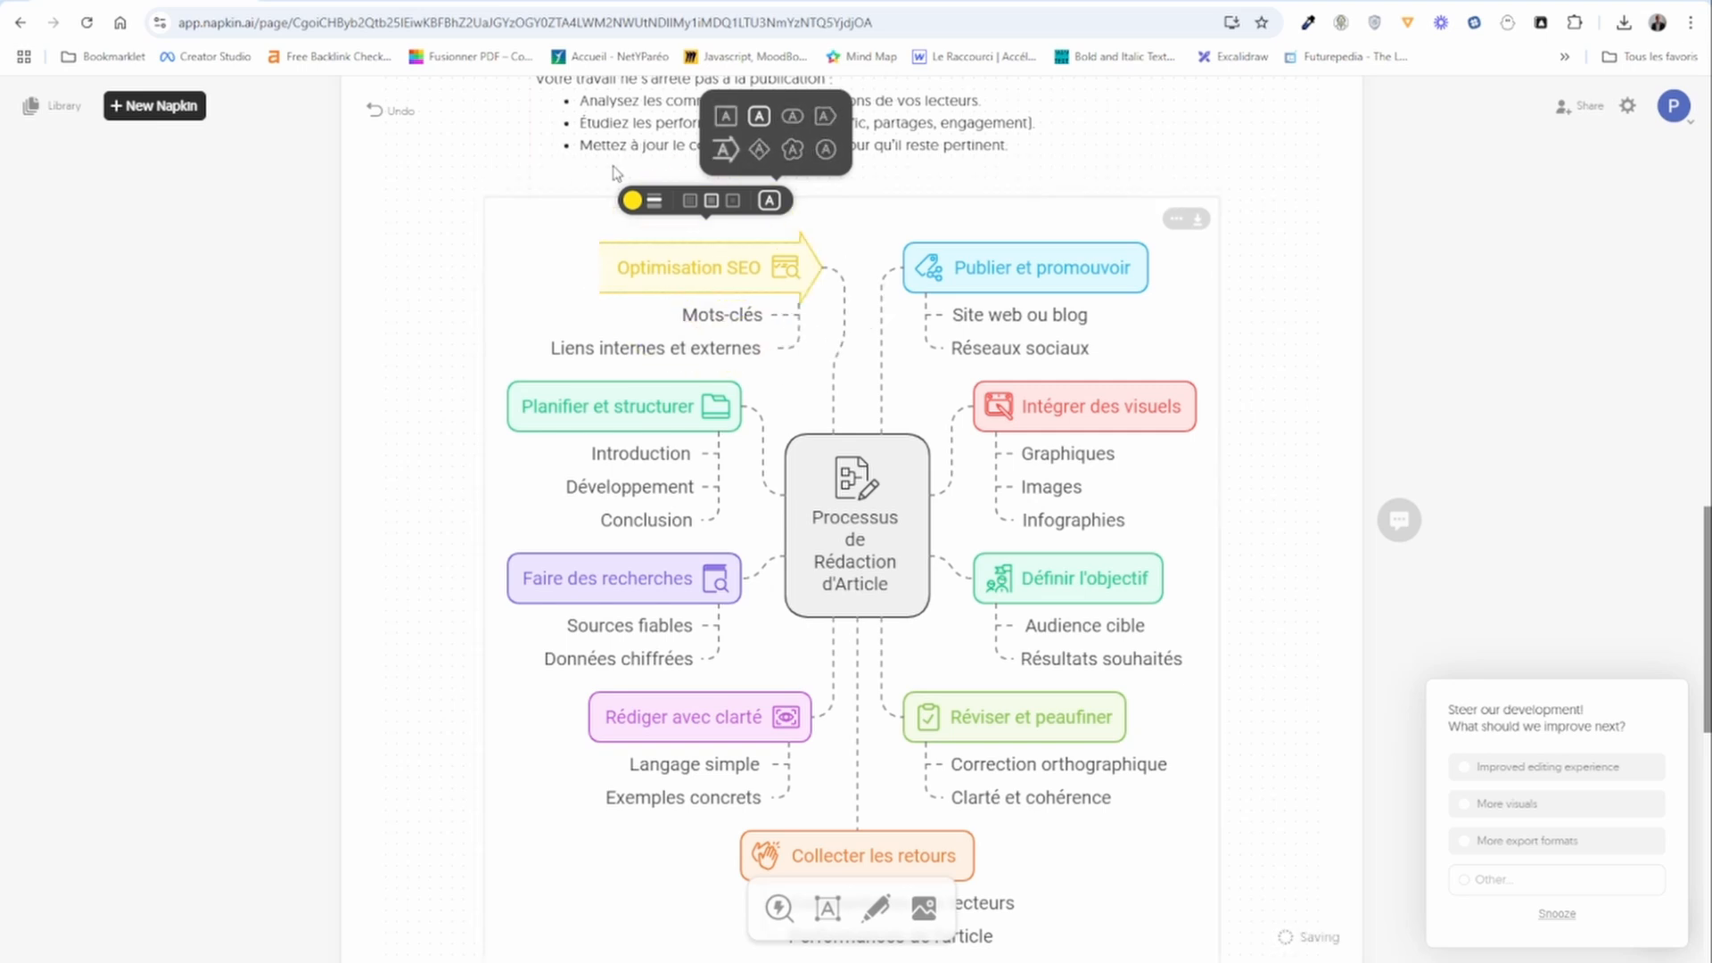
pyautogui.click(448, 278)
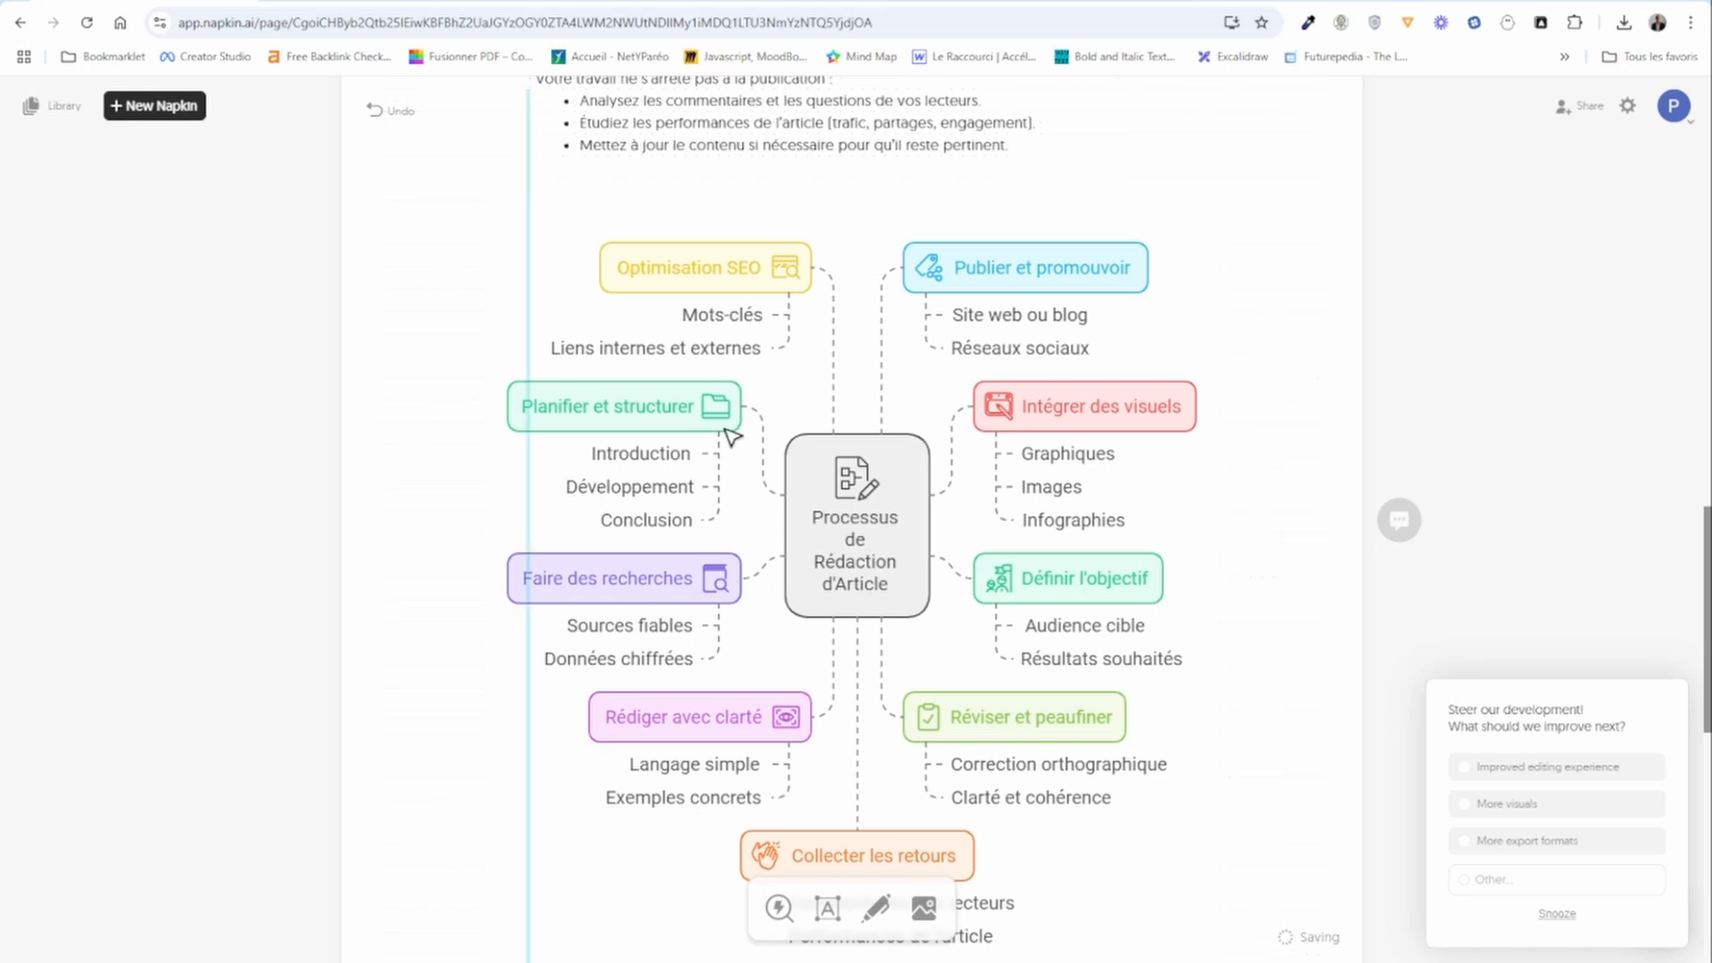
# - Look at the suggested replacement icons for the icon in the "Optimisation SEO" box
pyautogui.click(785, 269)
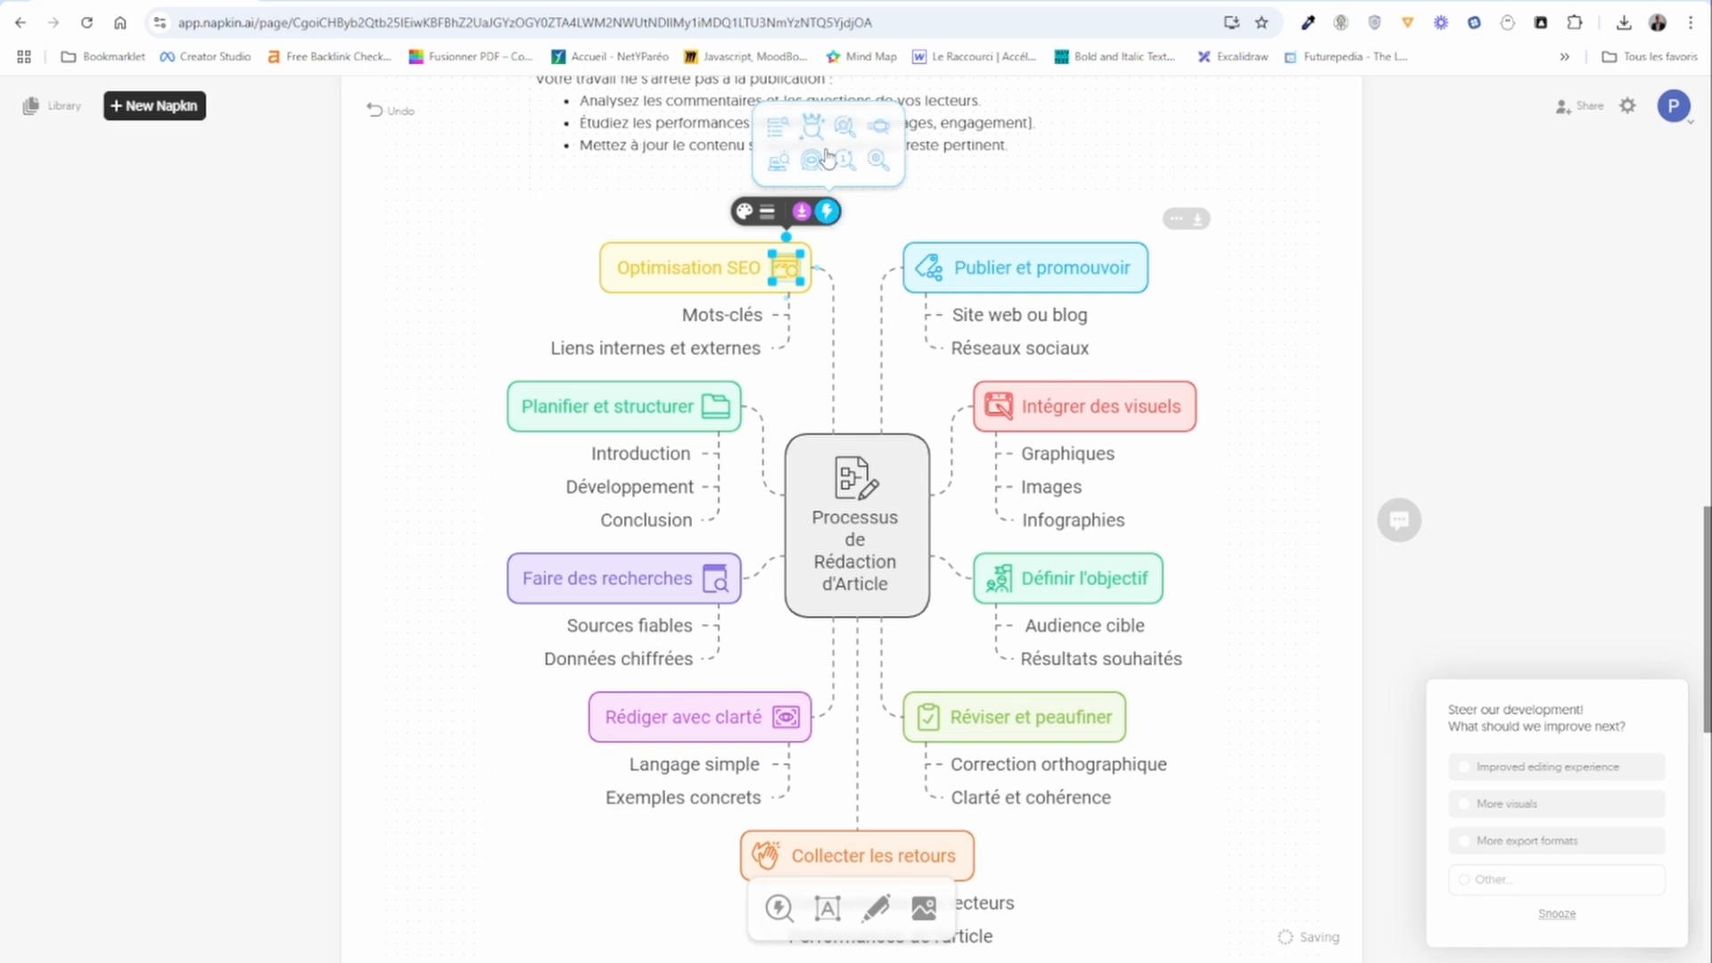
pyautogui.click(828, 212)
pyautogui.click(828, 214)
pyautogui.click(803, 214)
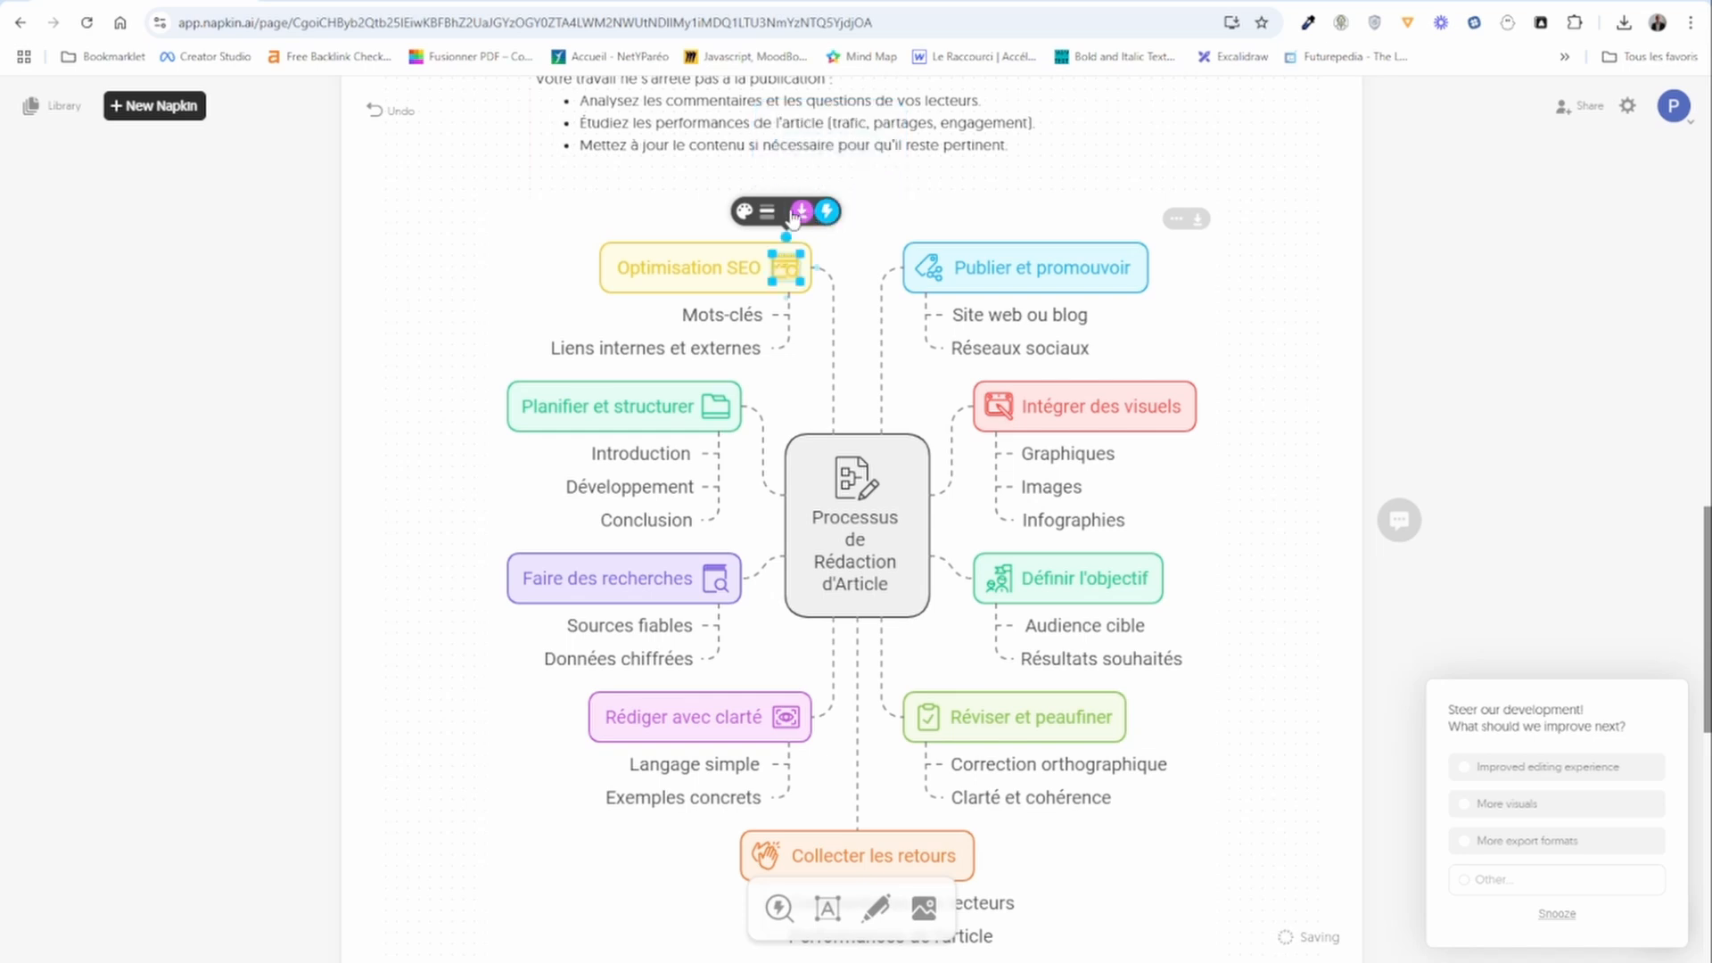
# - Change the color of the icon in the "Optimisation SEO" box to blue
pyautogui.click(746, 213)
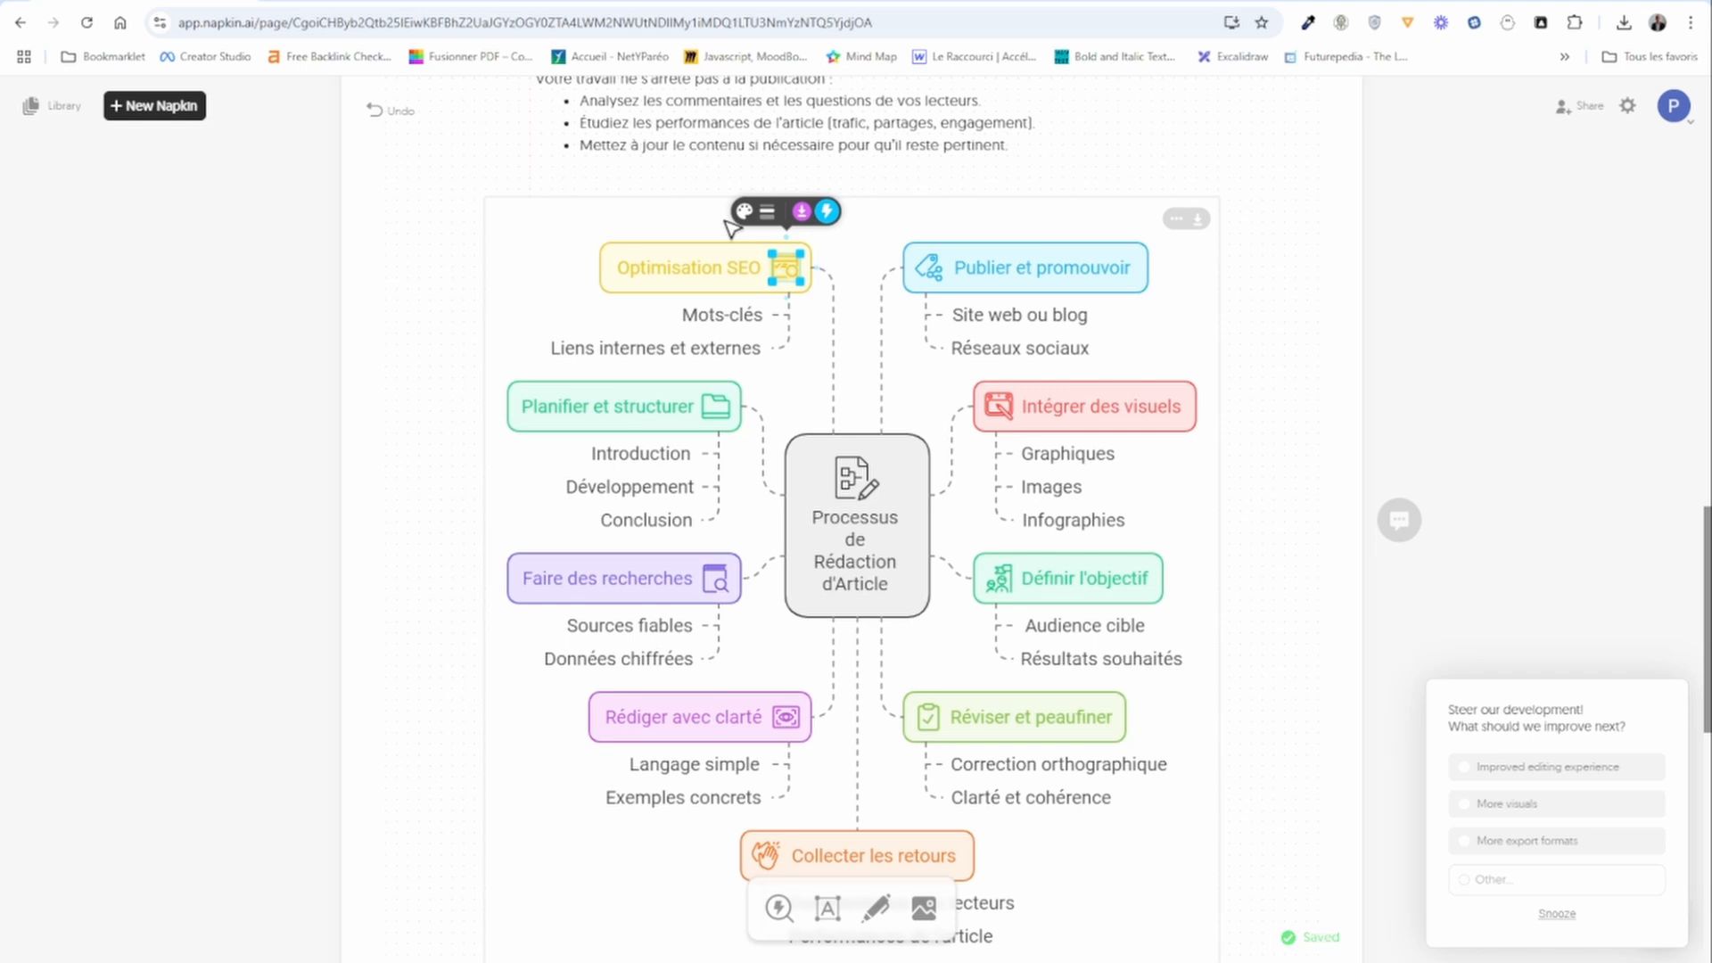
pyautogui.click(746, 214)
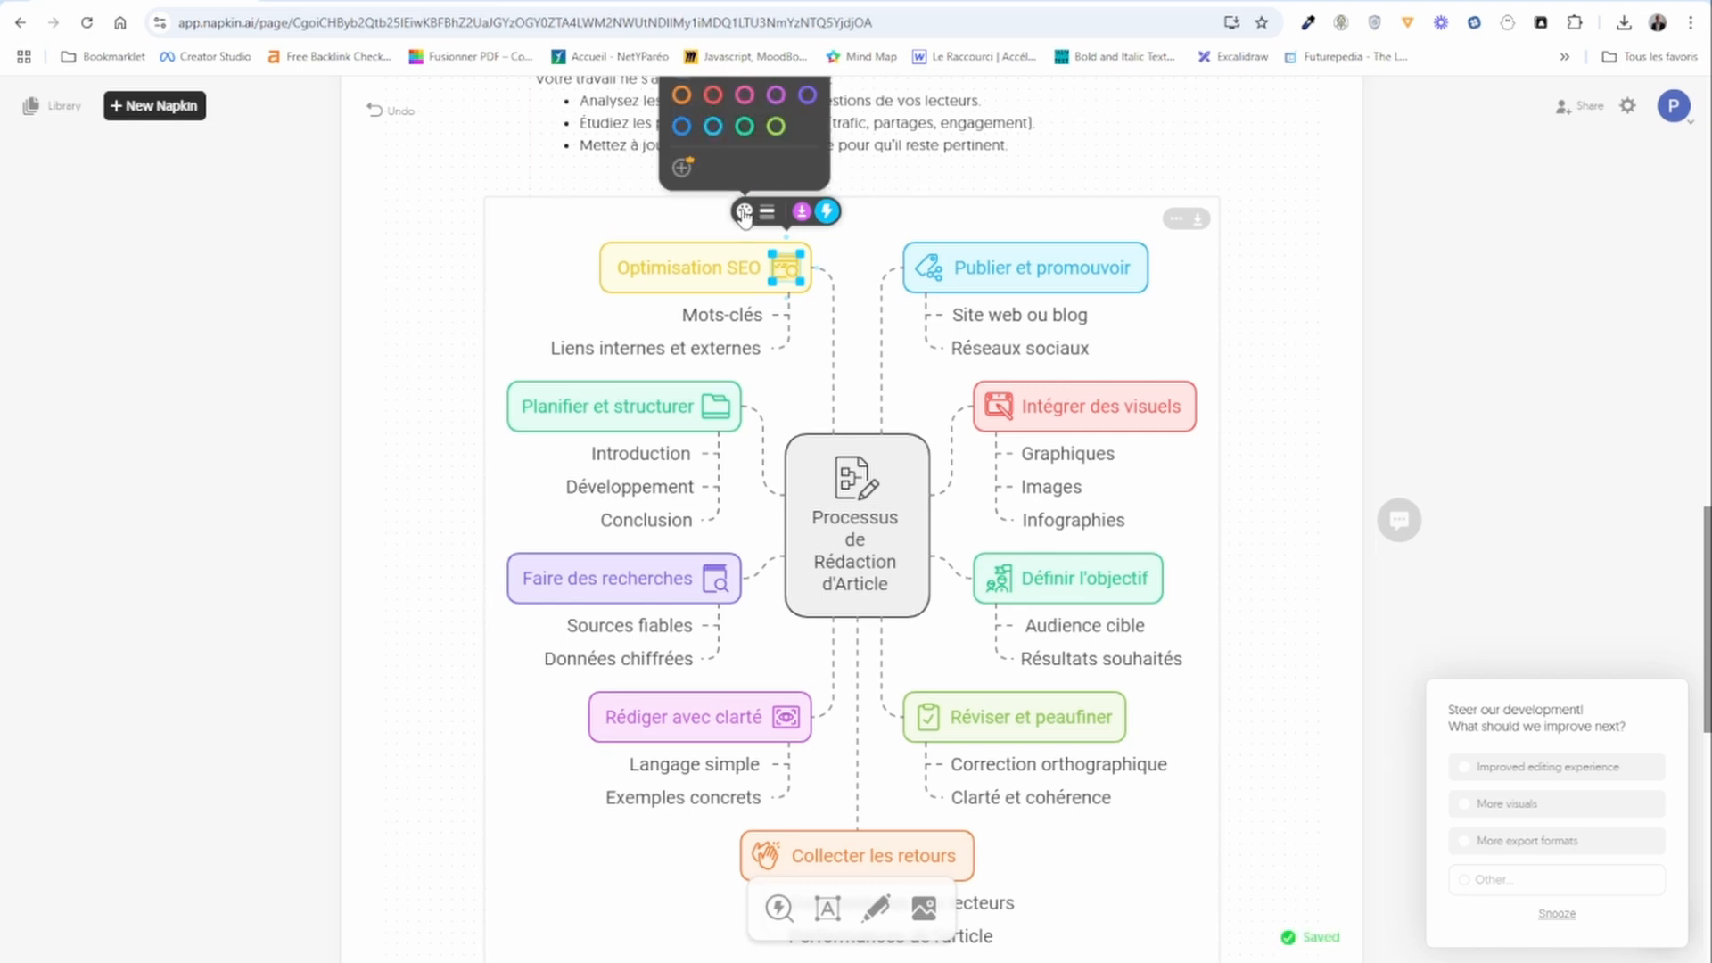
pyautogui.click(745, 214)
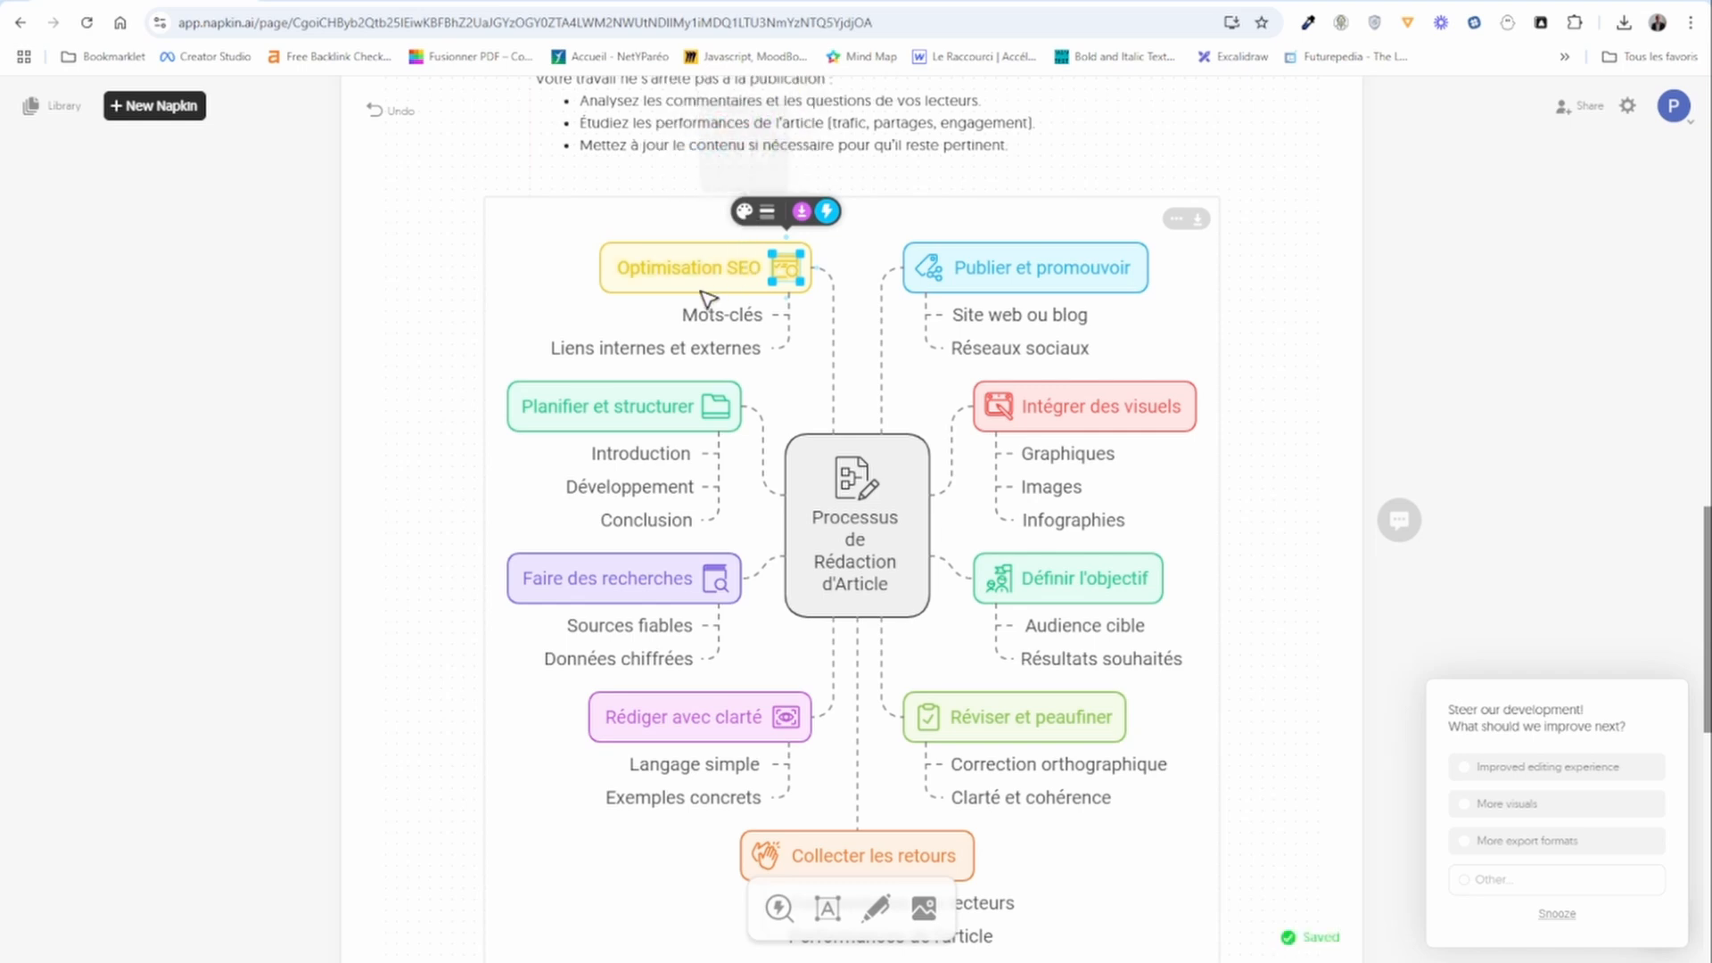
pyautogui.click(747, 215)
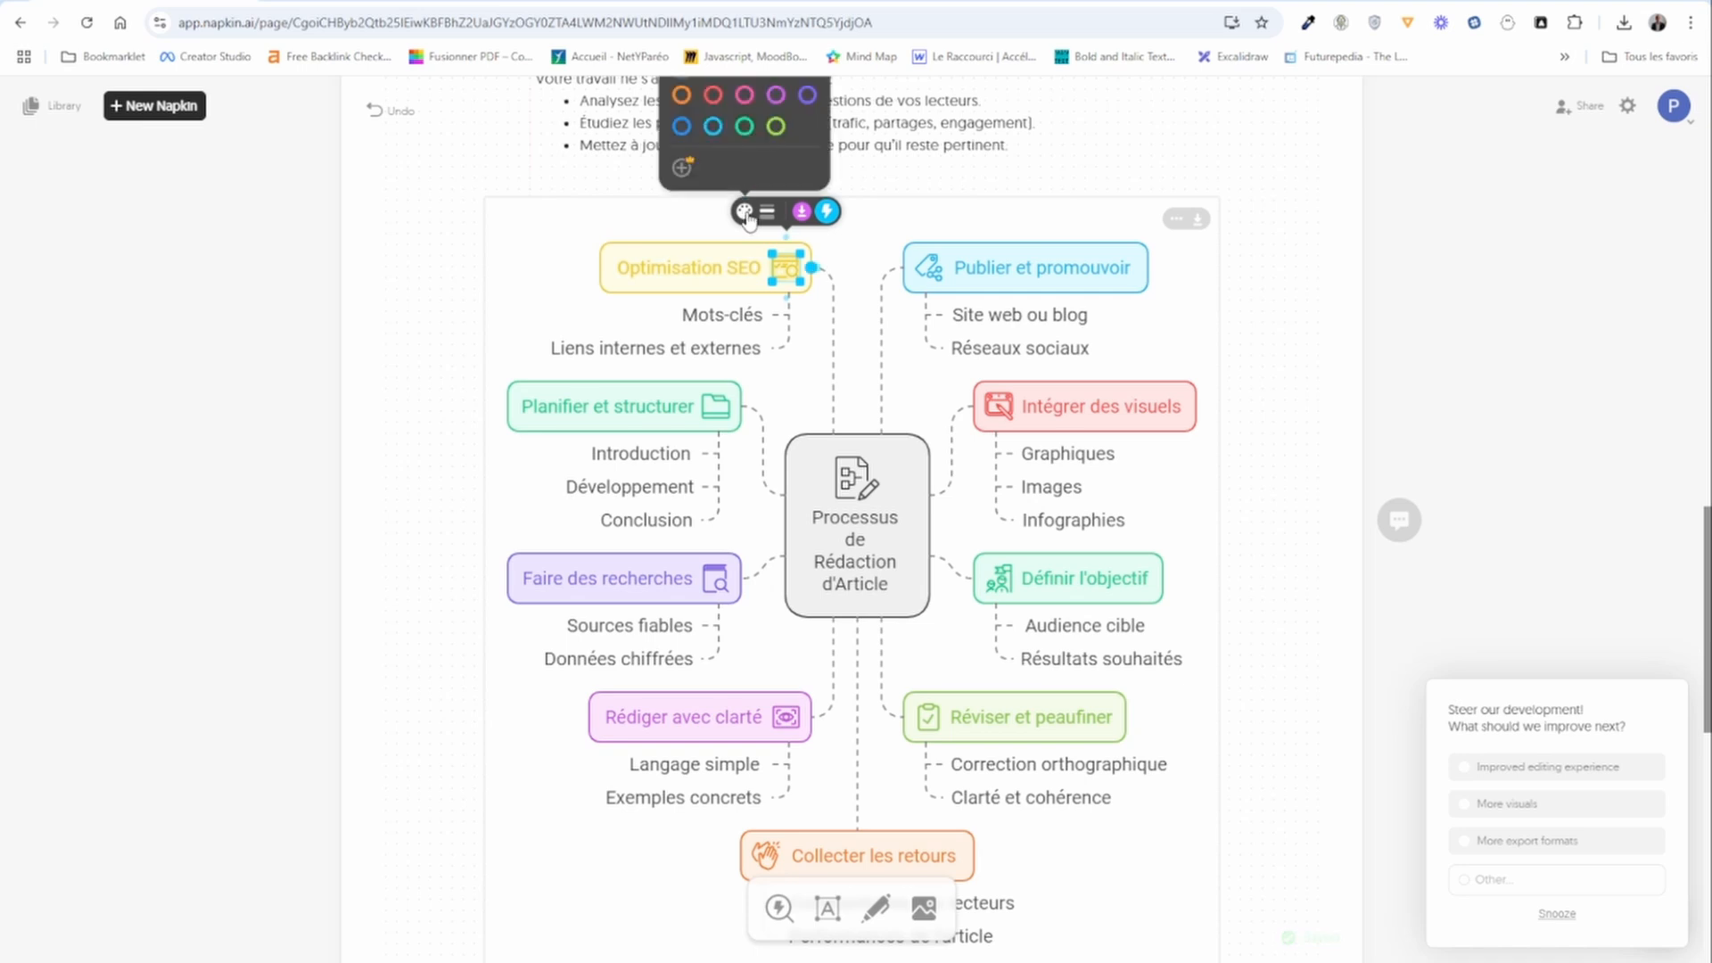
pyautogui.click(682, 126)
pyautogui.click(440, 238)
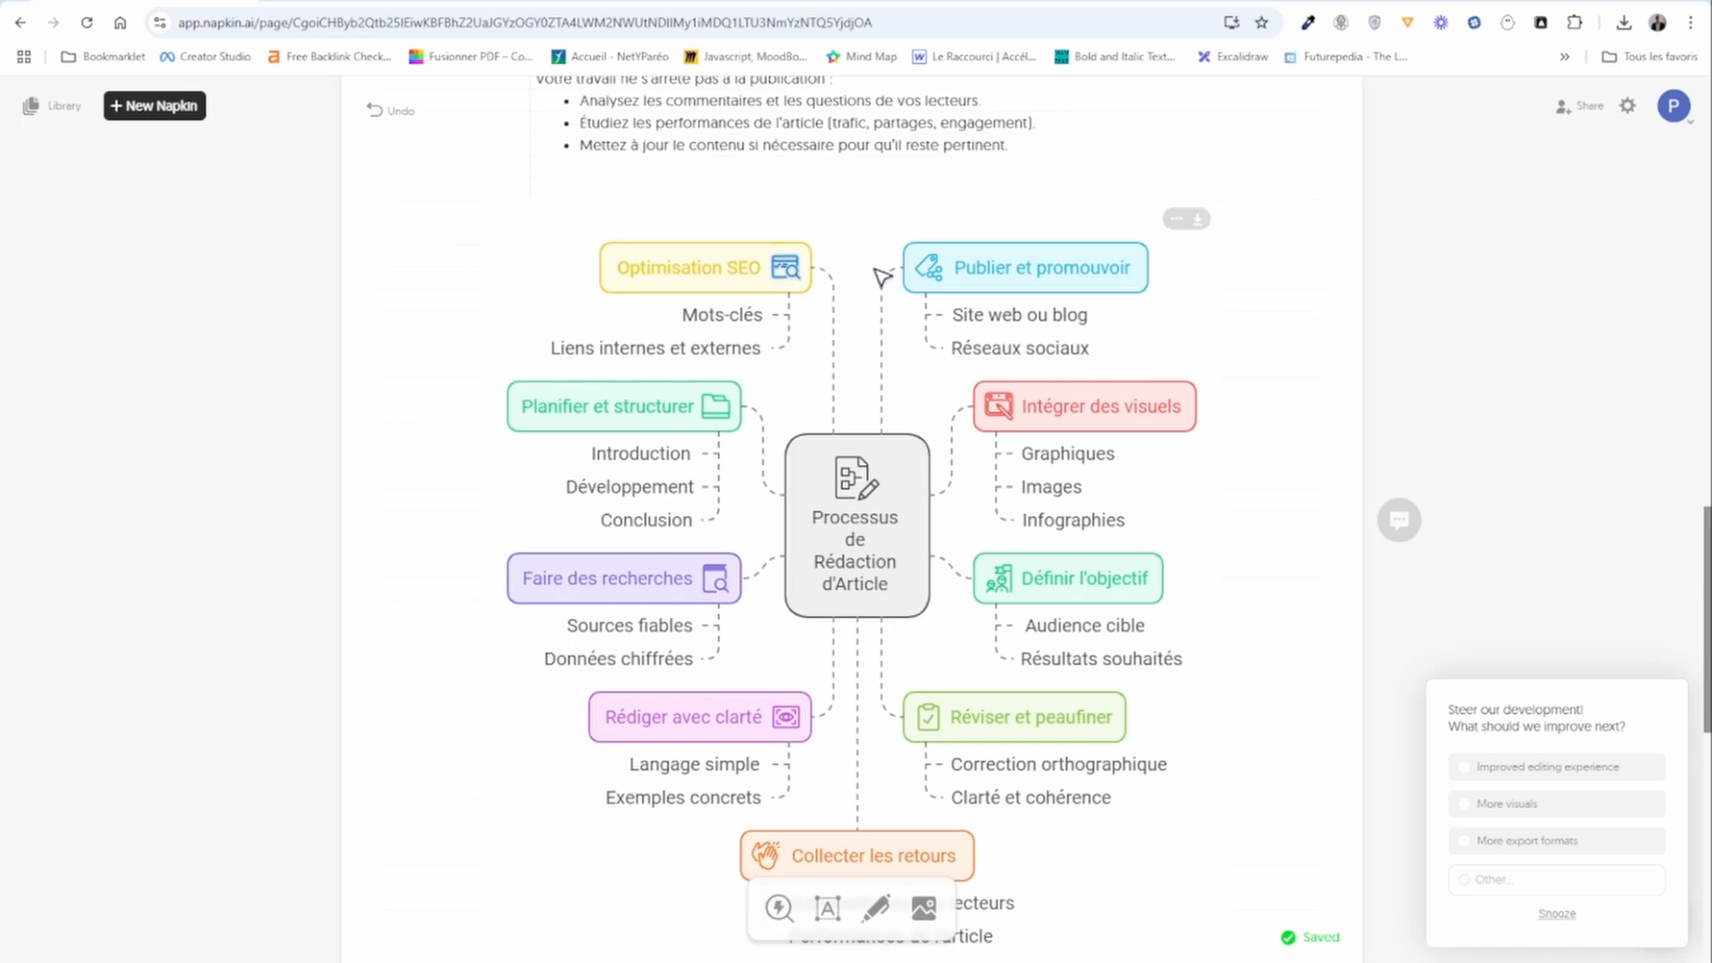
# - Set the "Optimisation SEO" icon's color to yellow to match its box, and deselect it
pyautogui.click(785, 270)
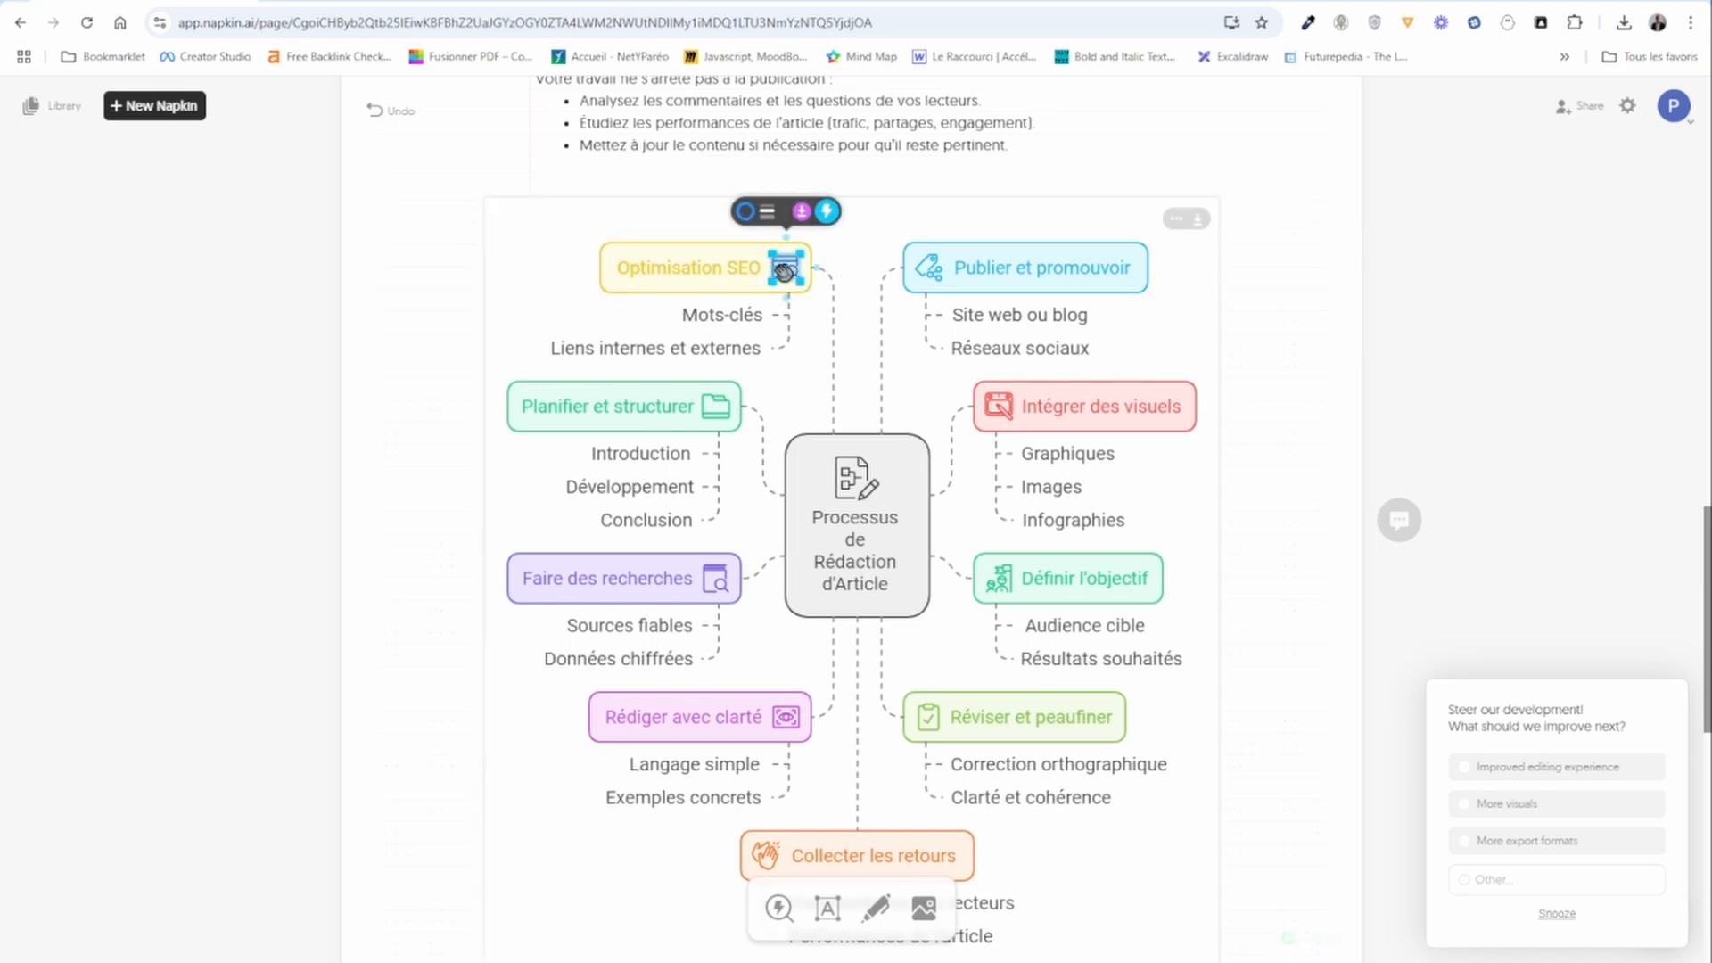
pyautogui.click(745, 214)
pyautogui.scroll(3, 776, 143)
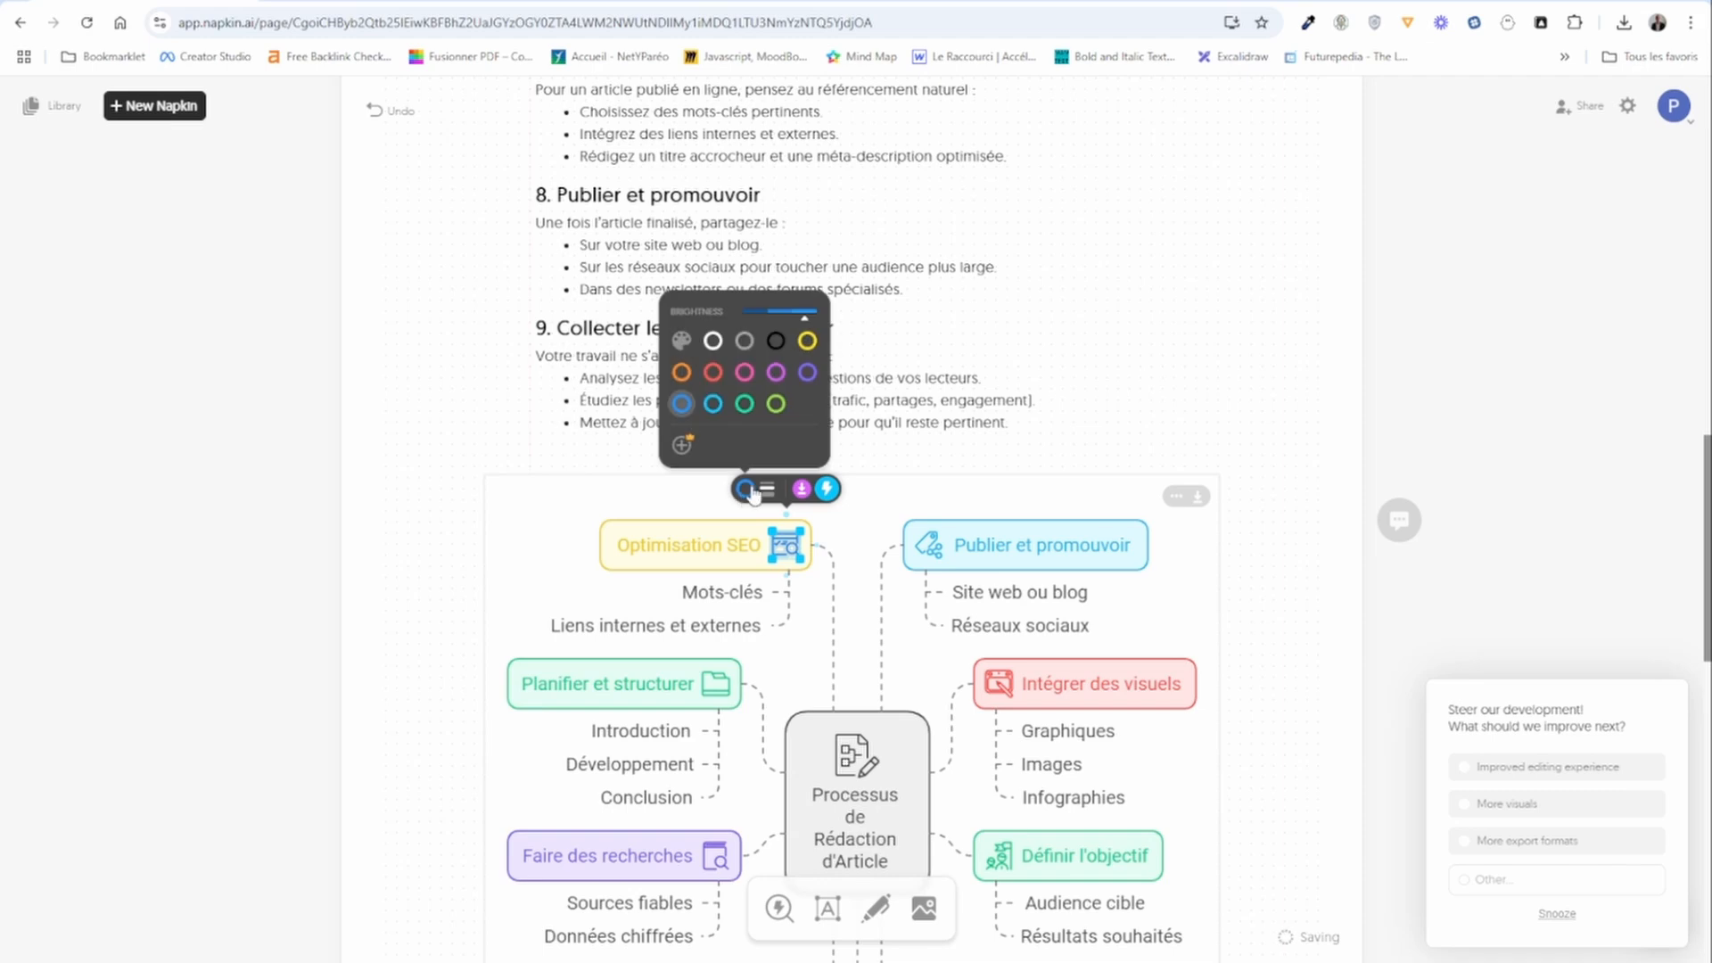
pyautogui.click(806, 343)
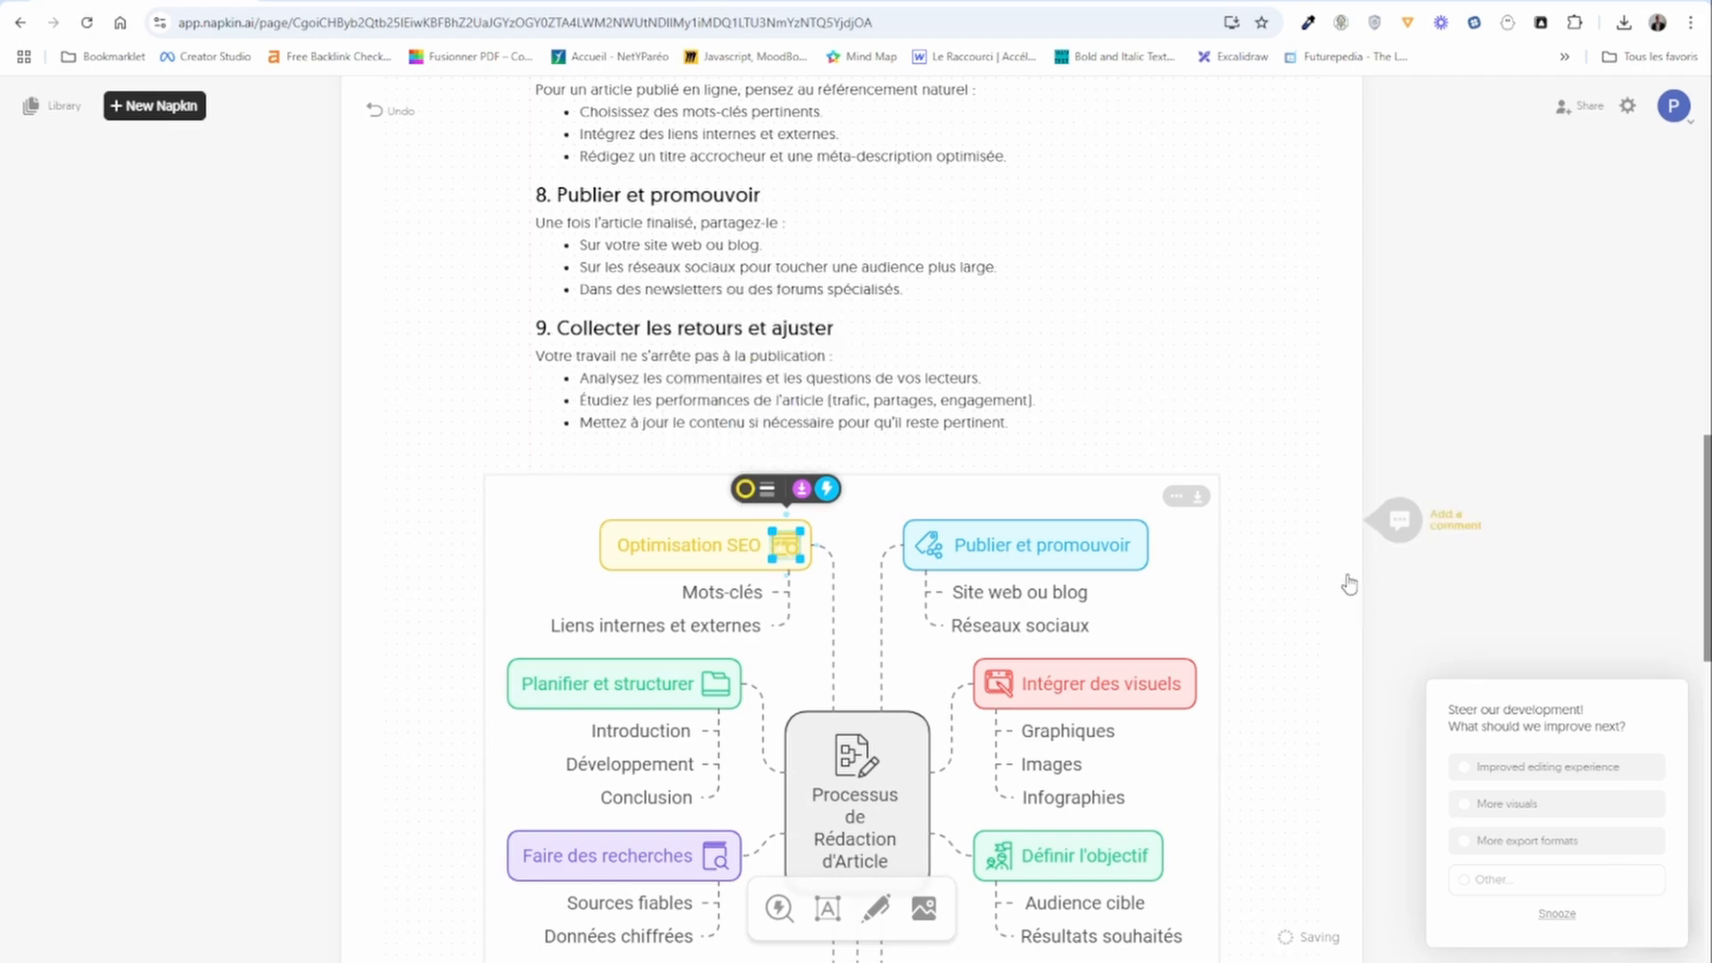
pyautogui.click(1507, 598)
# - Check the whole mind map and open its export options
pyautogui.scroll(-5, 966, 687)
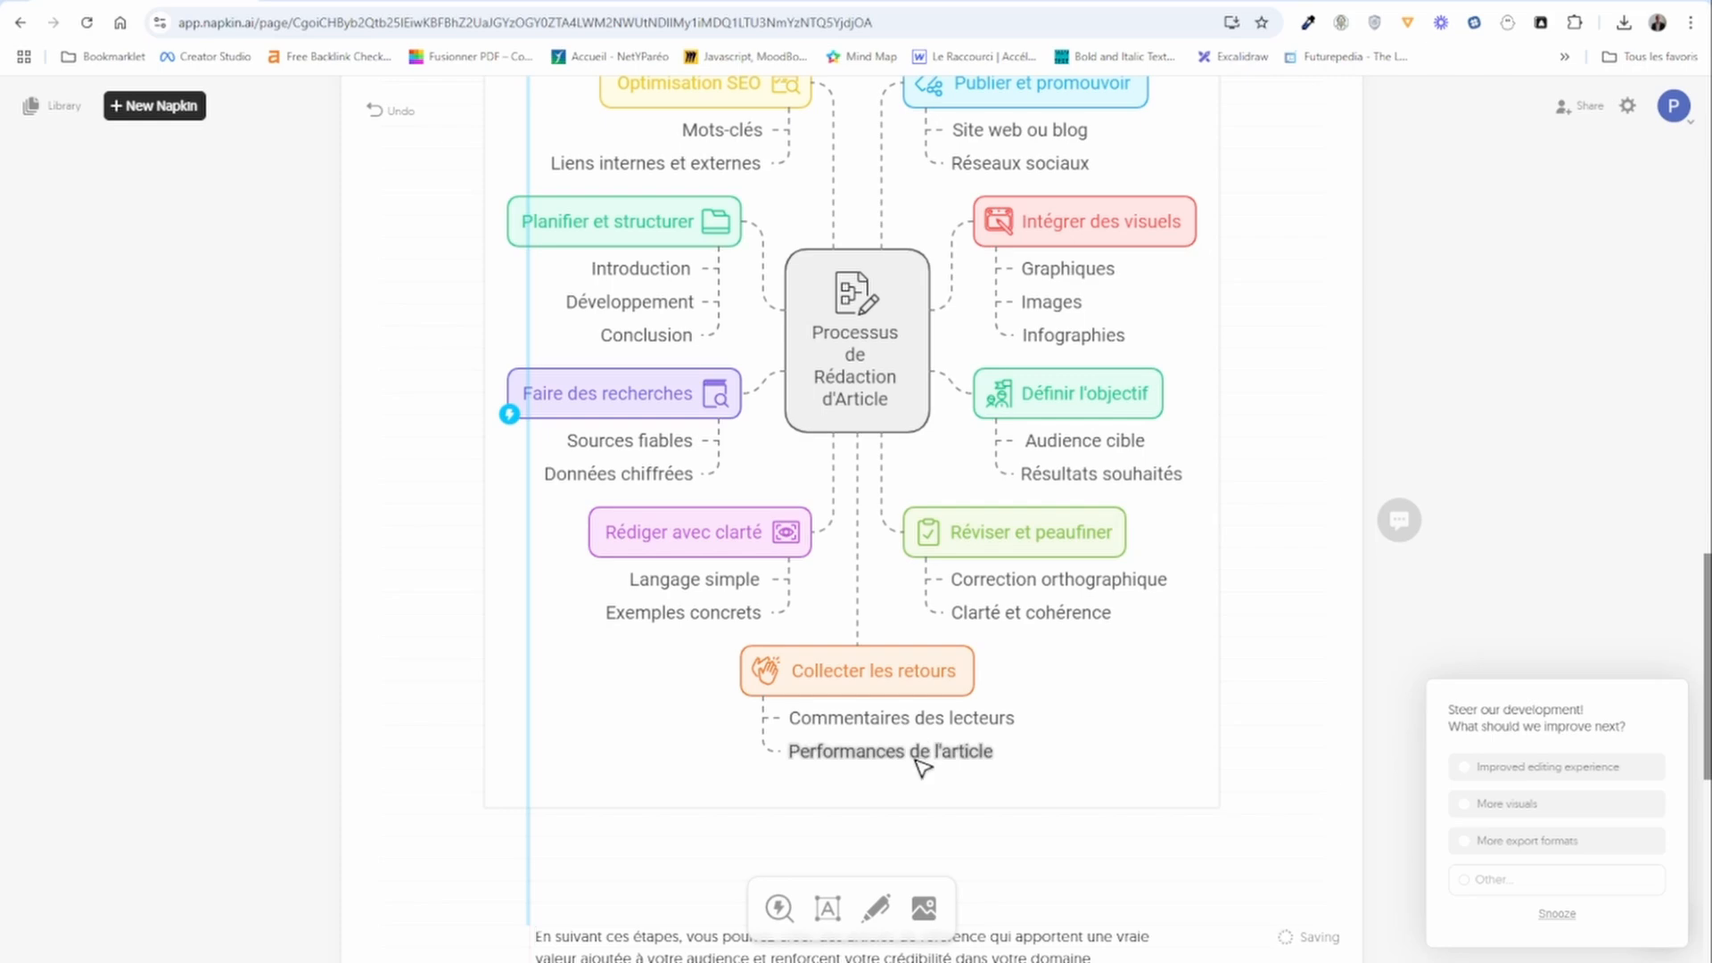
pyautogui.scroll(4, 1017, 430)
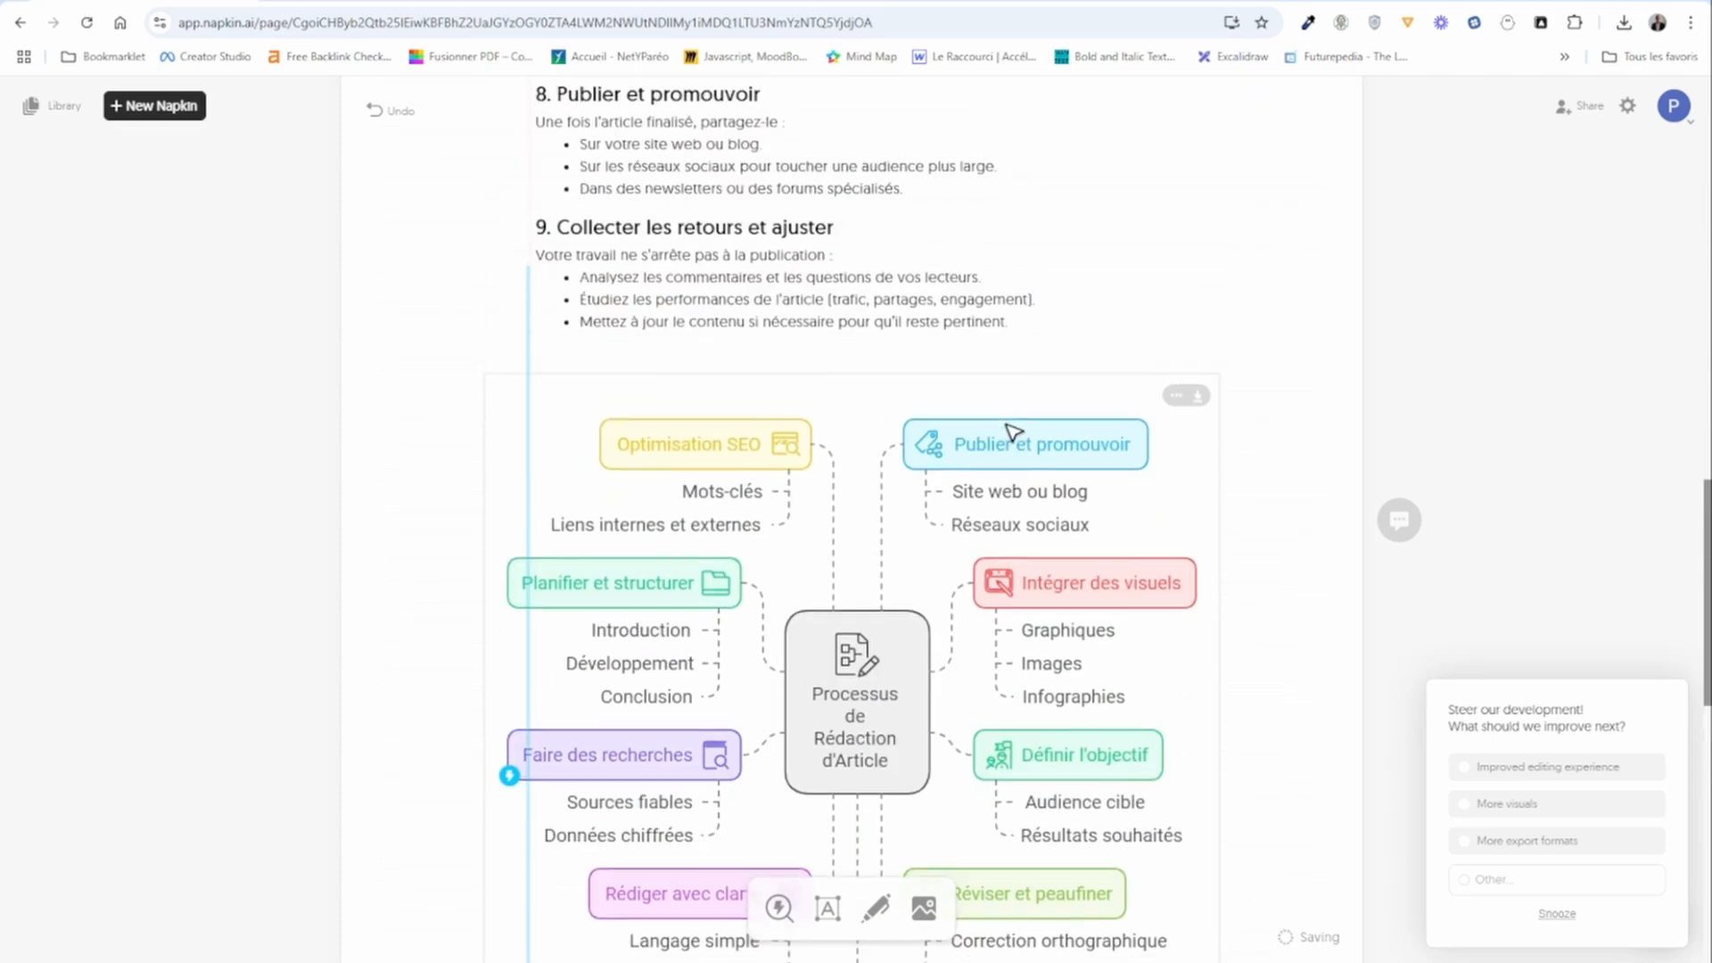
pyautogui.moveTo(1195, 408)
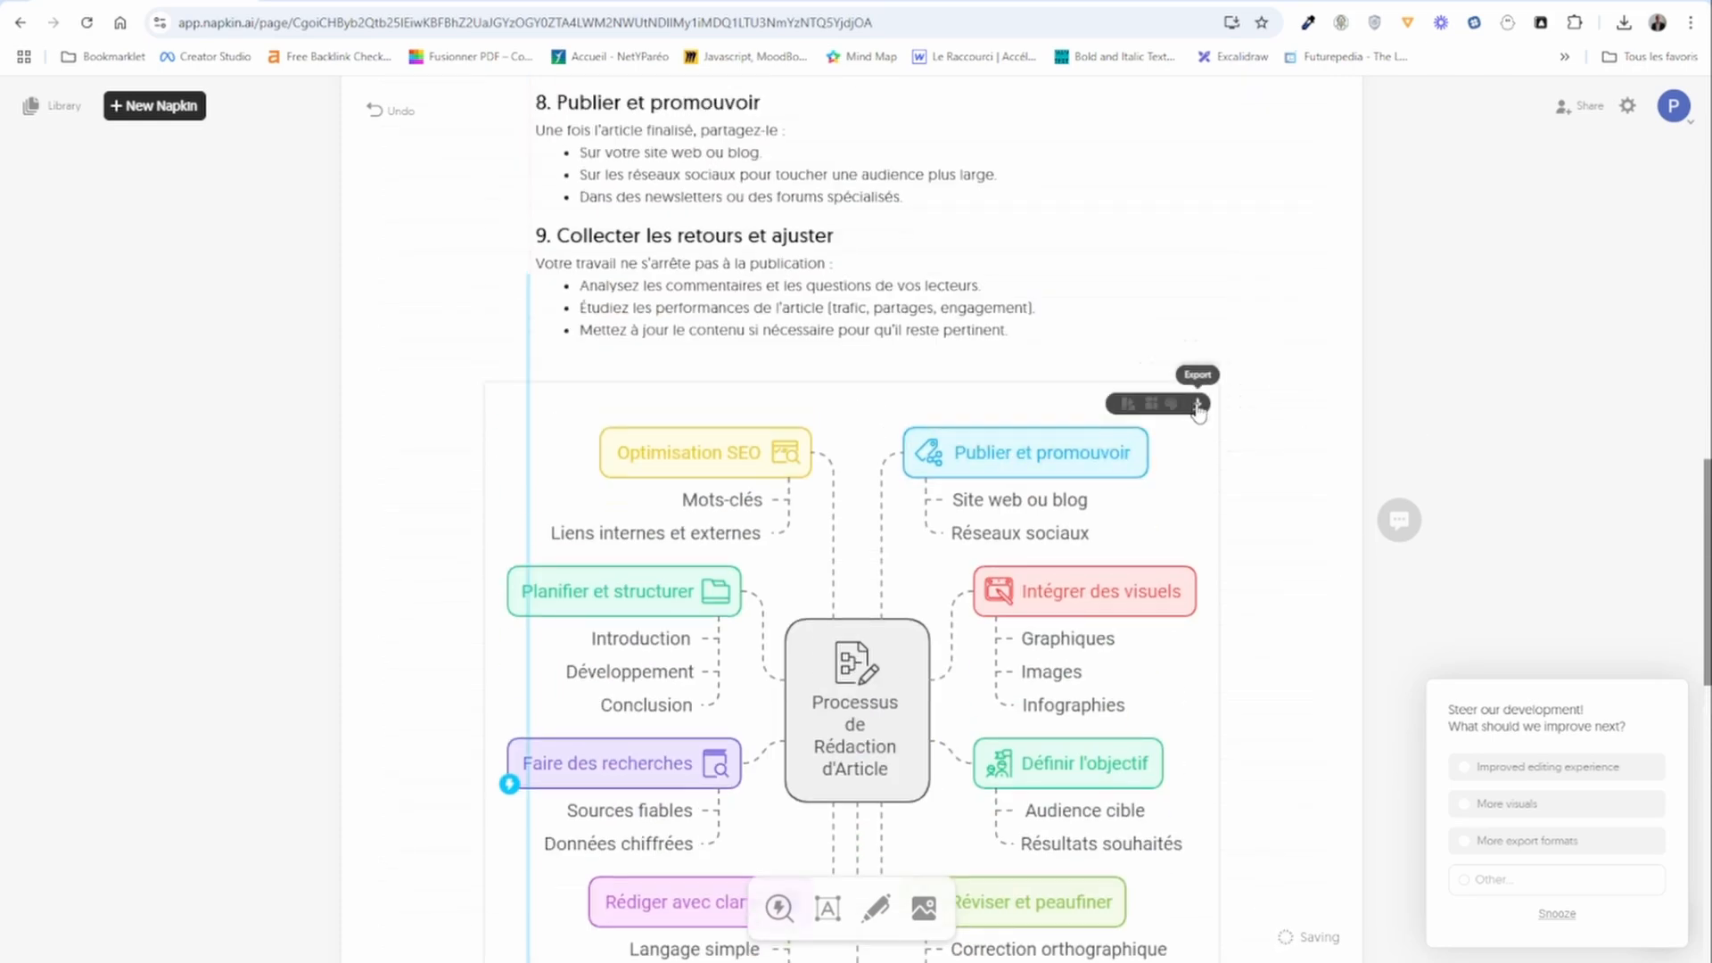
pyautogui.click(1197, 404)
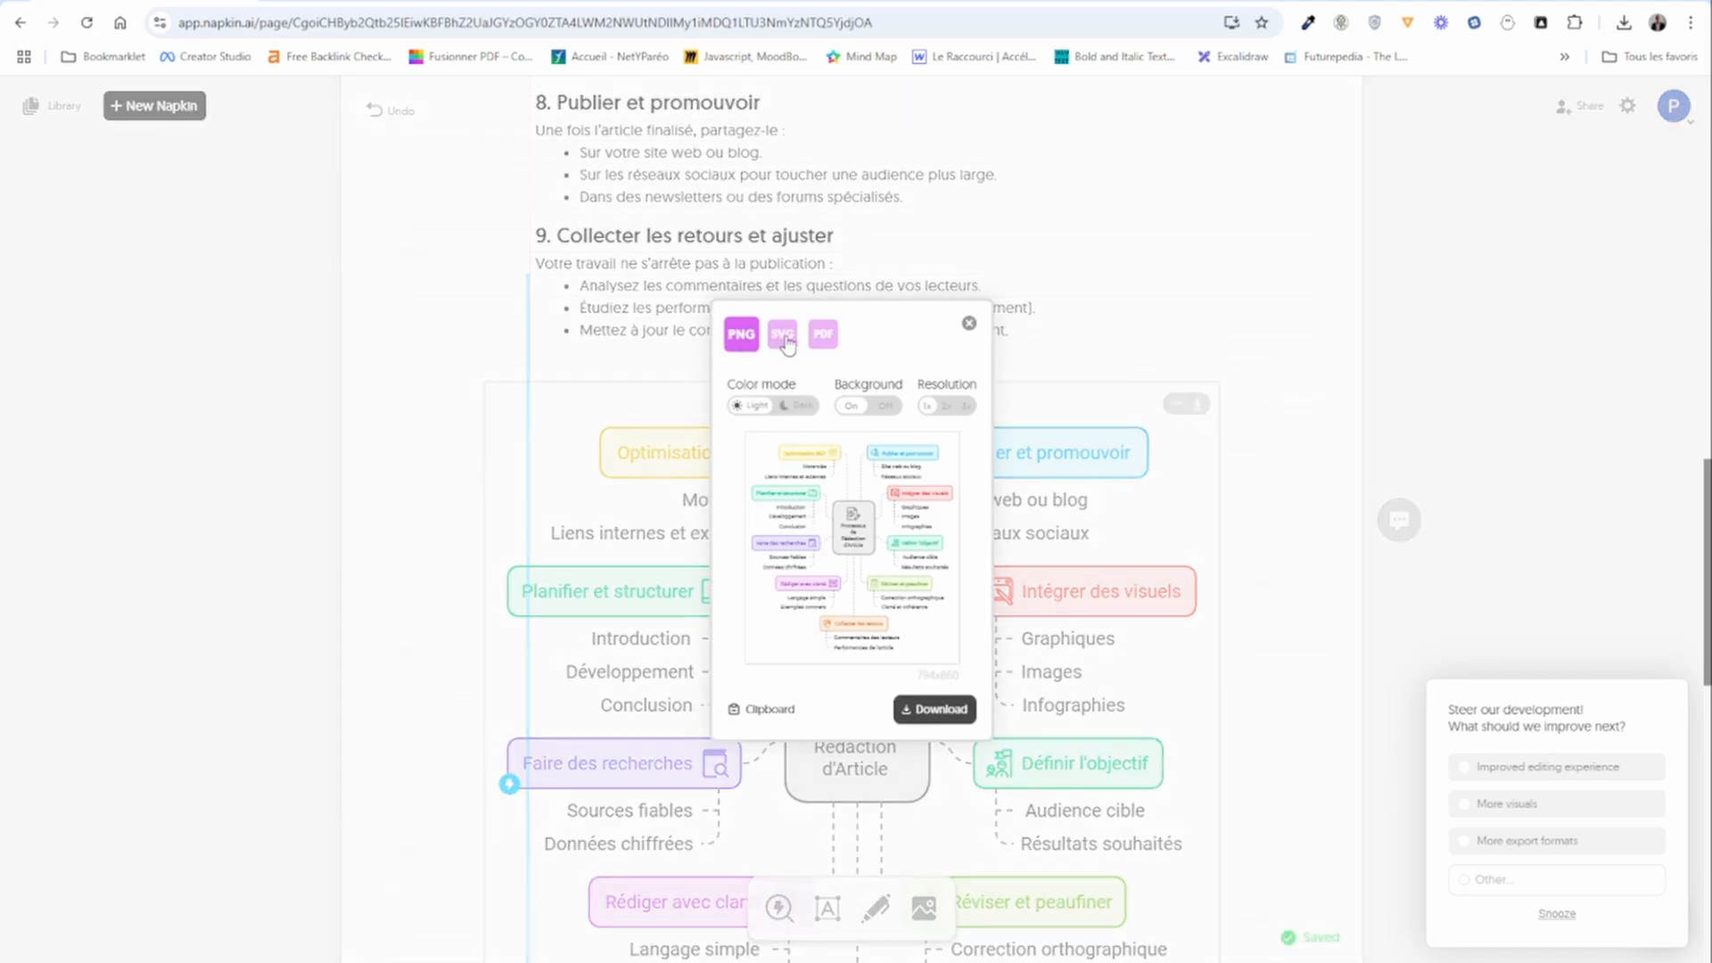
# - Compare the export settings offered for the SVG and PDF formats
pyautogui.click(785, 343)
pyautogui.click(825, 341)
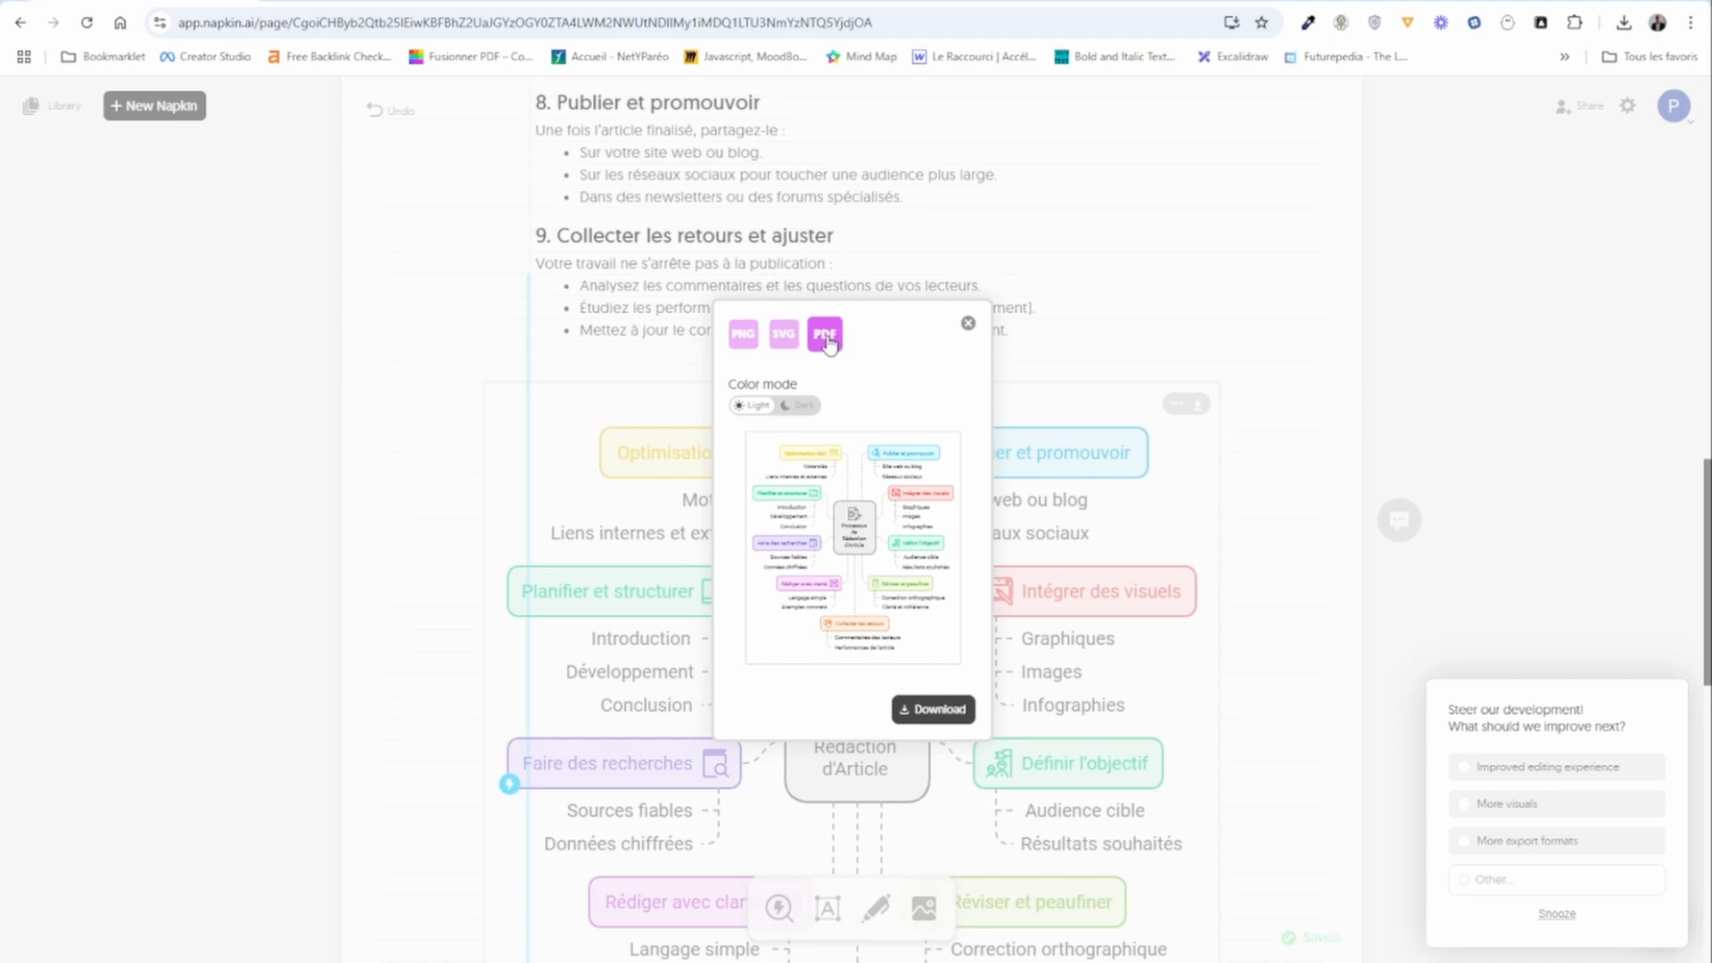
pyautogui.click(780, 335)
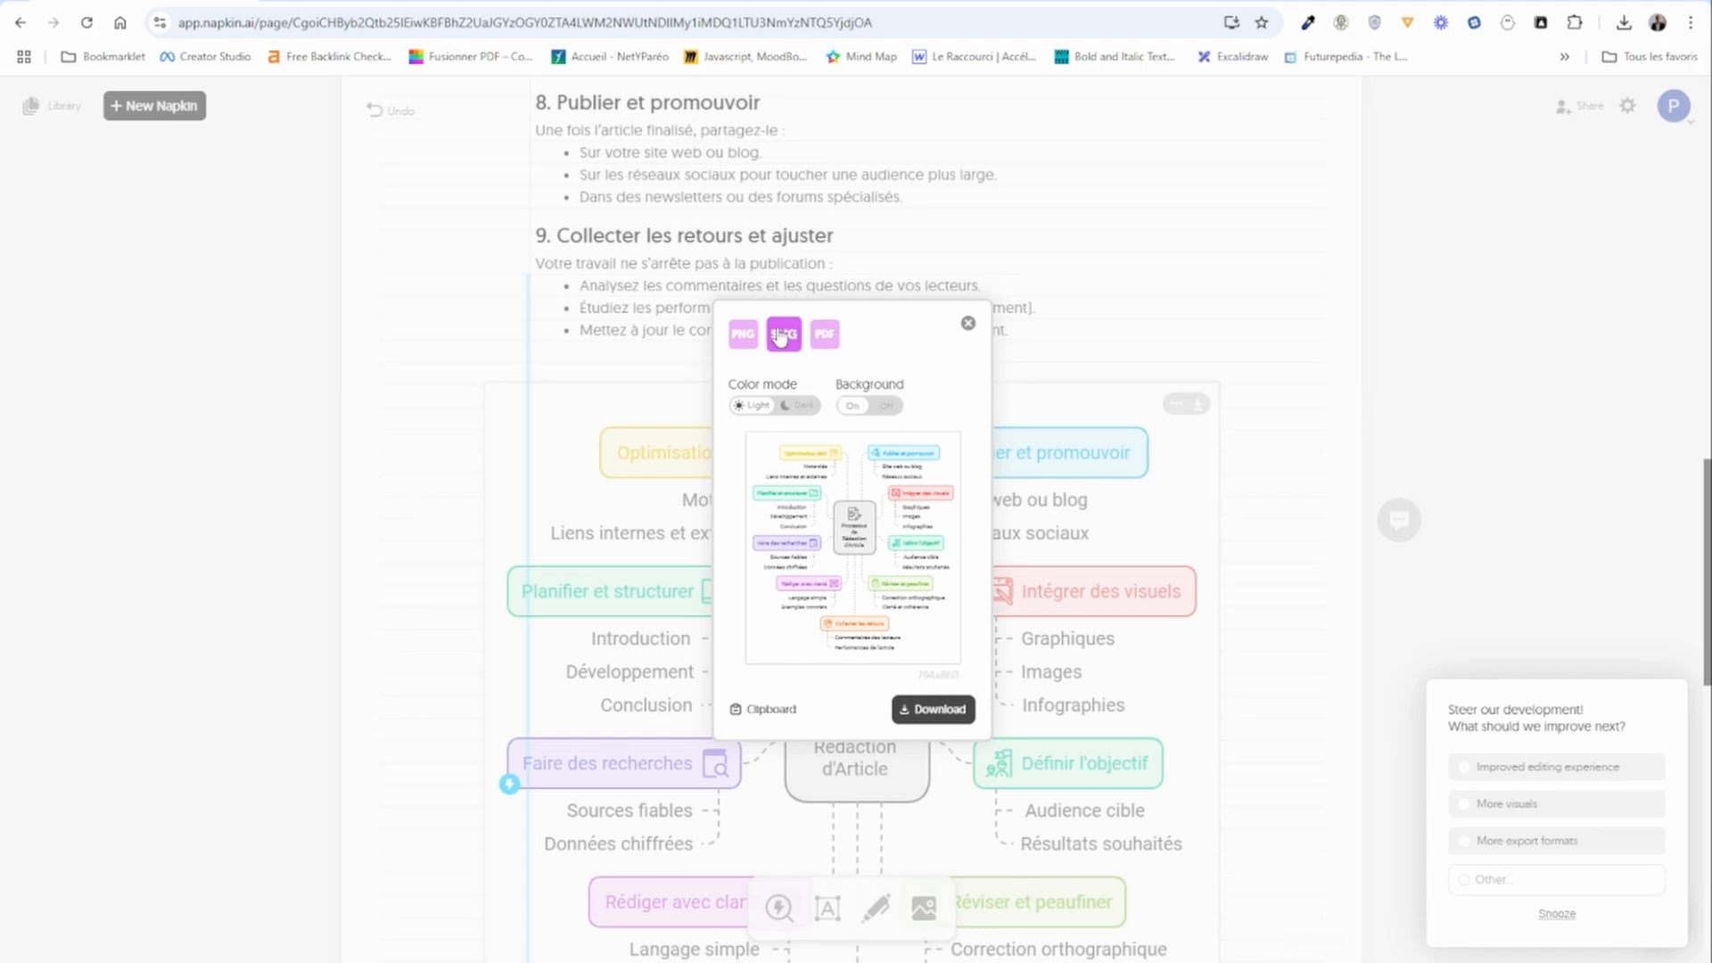
pyautogui.click(825, 342)
pyautogui.click(785, 339)
# - Try the SVG export with the background off and in Dark color mode, returning to background on and Light mode
pyautogui.click(880, 409)
pyautogui.click(856, 405)
pyautogui.click(793, 408)
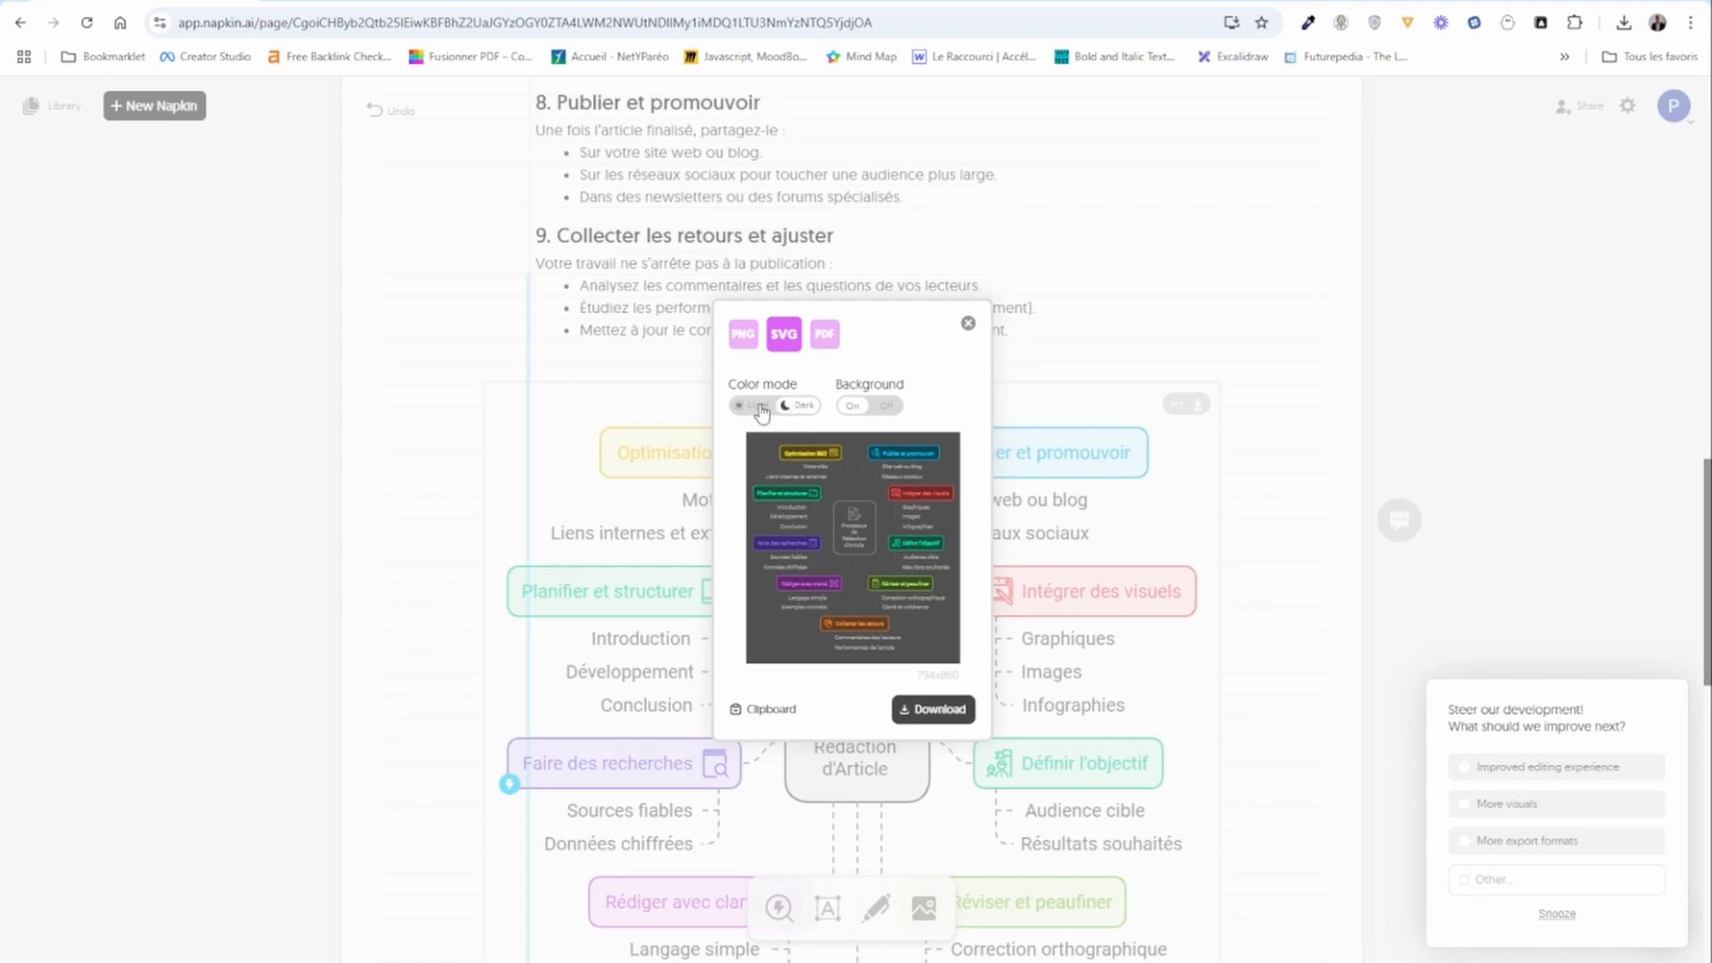
pyautogui.click(758, 406)
# - Download the mind map as a PNG in Light color mode with the background on and 1x resolution
pyautogui.click(747, 336)
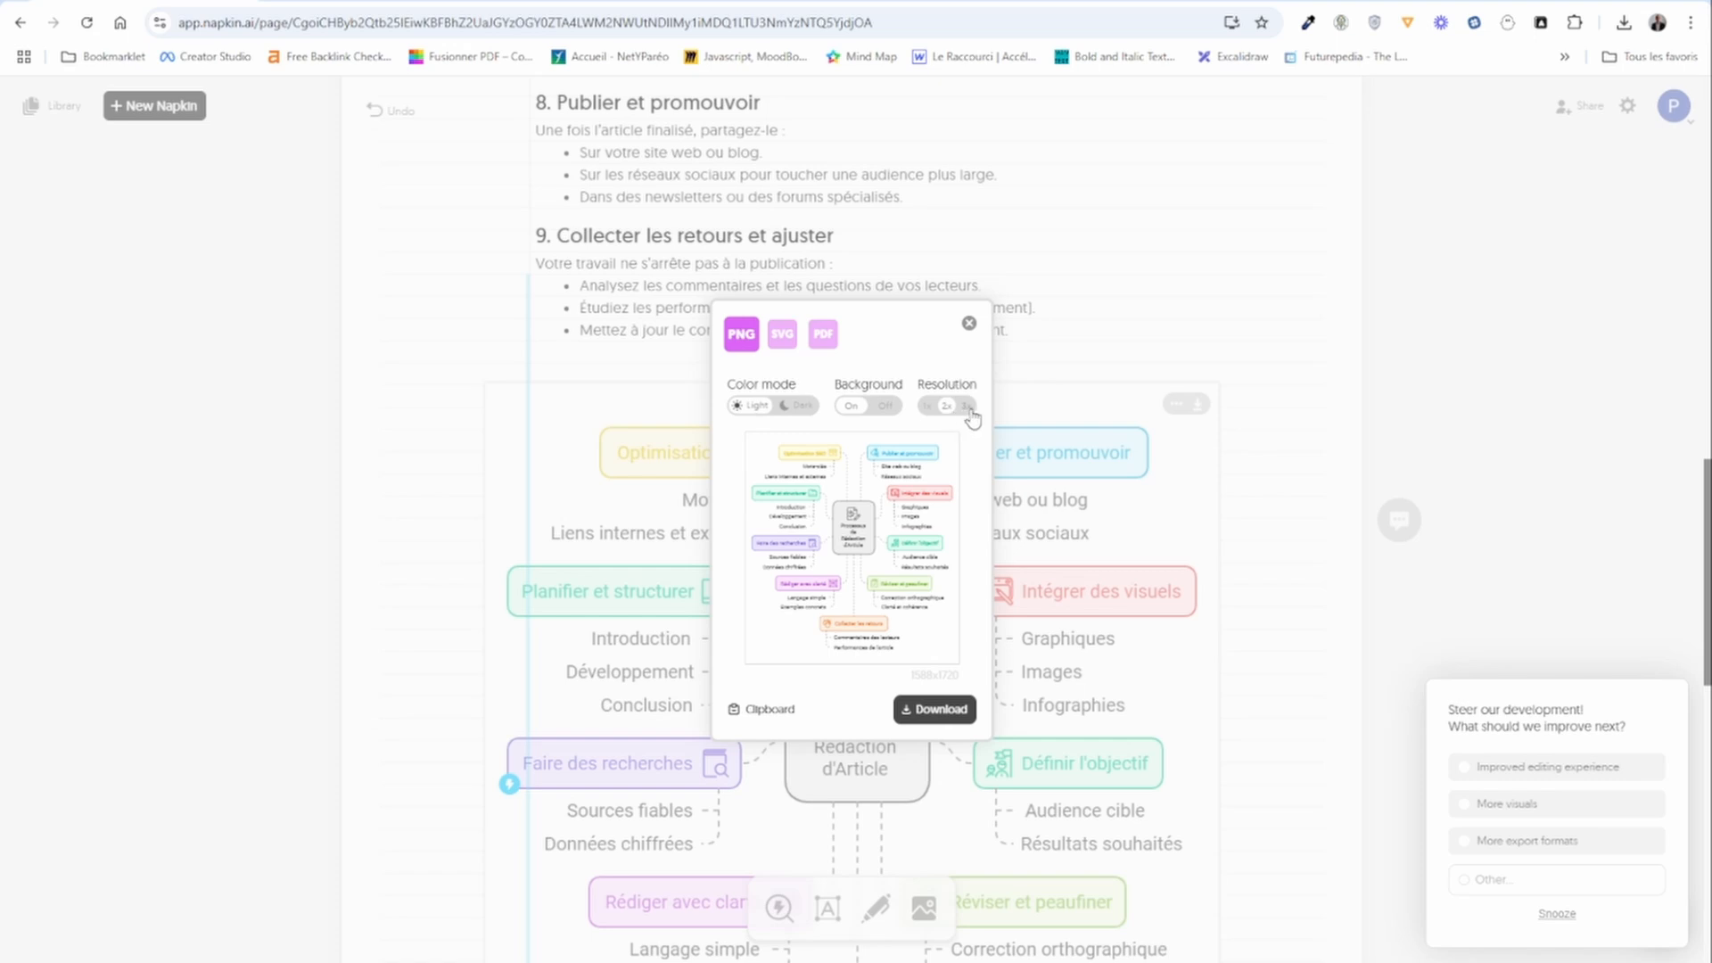
pyautogui.click(966, 407)
pyautogui.click(927, 406)
pyautogui.click(938, 712)
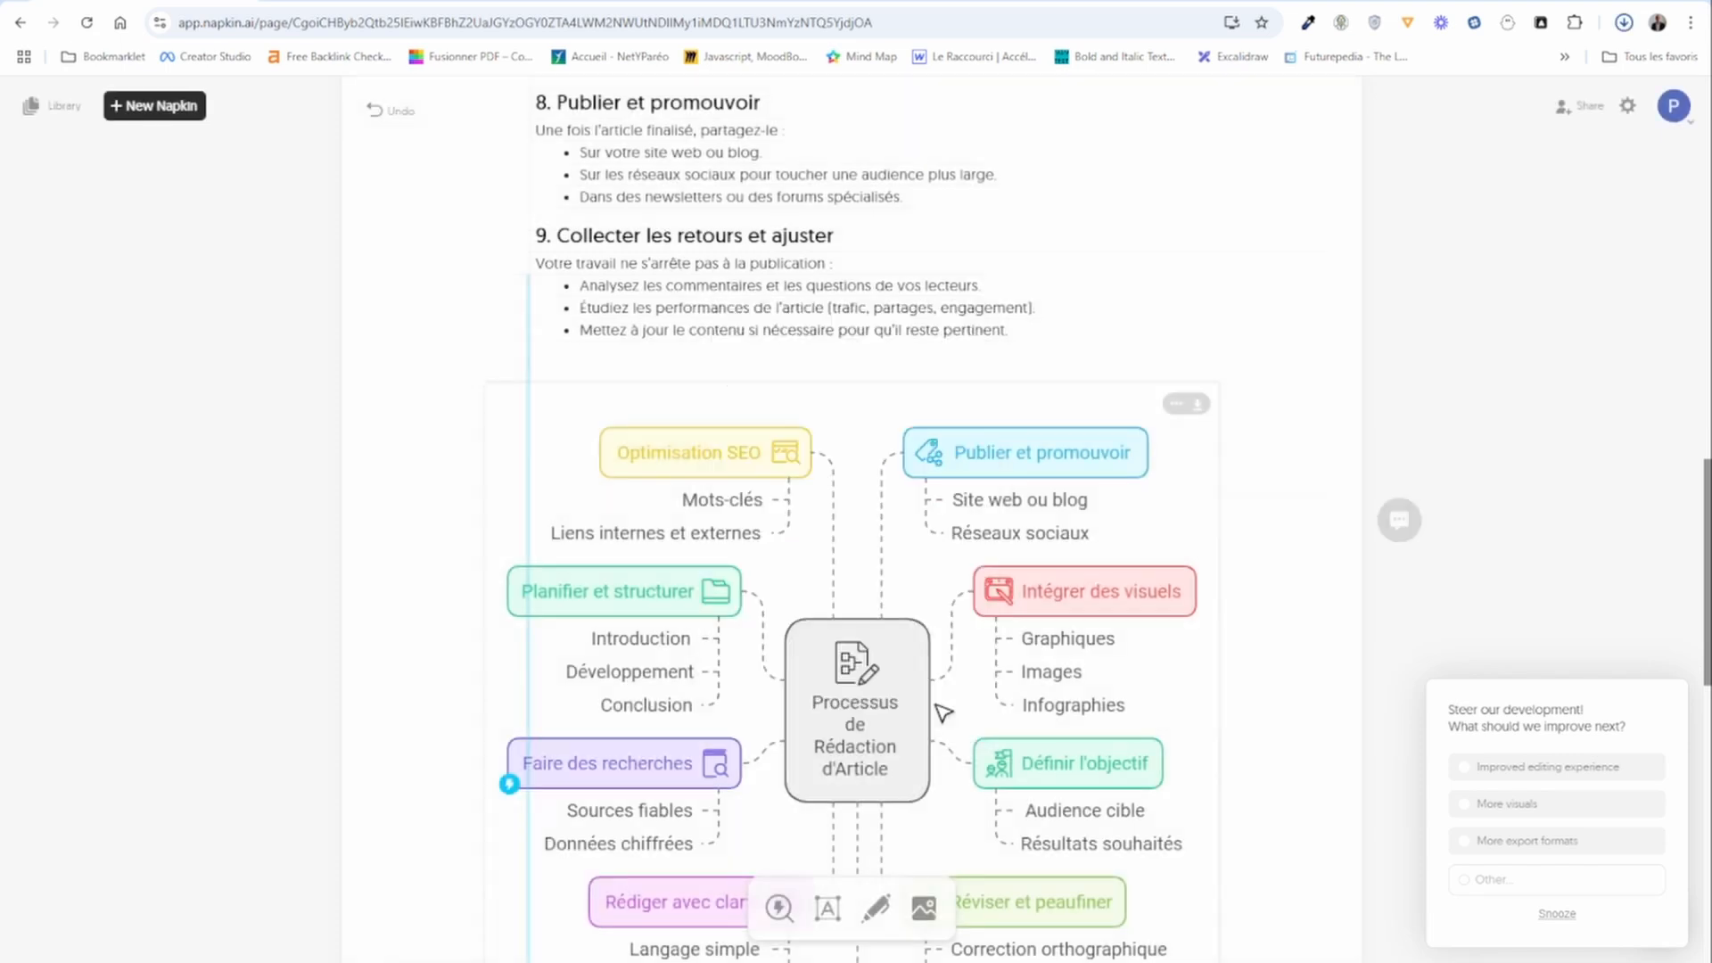
pyautogui.scroll(-3, 1272, 553)
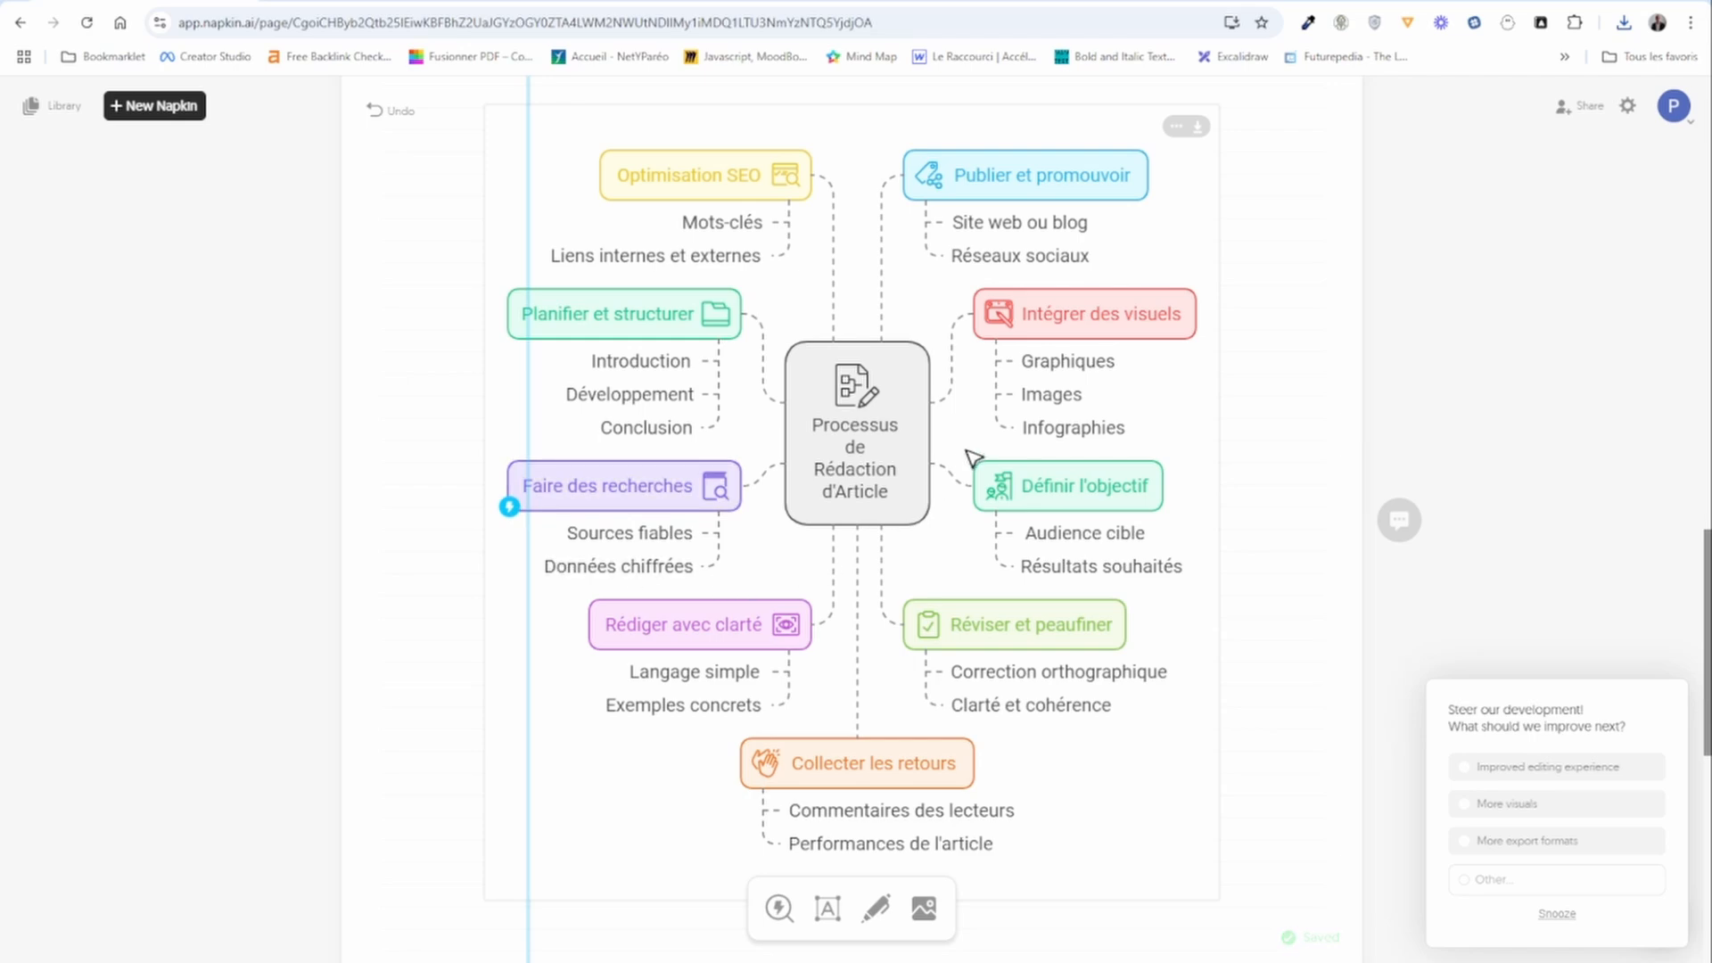
pyautogui.scroll(5, 972, 454)
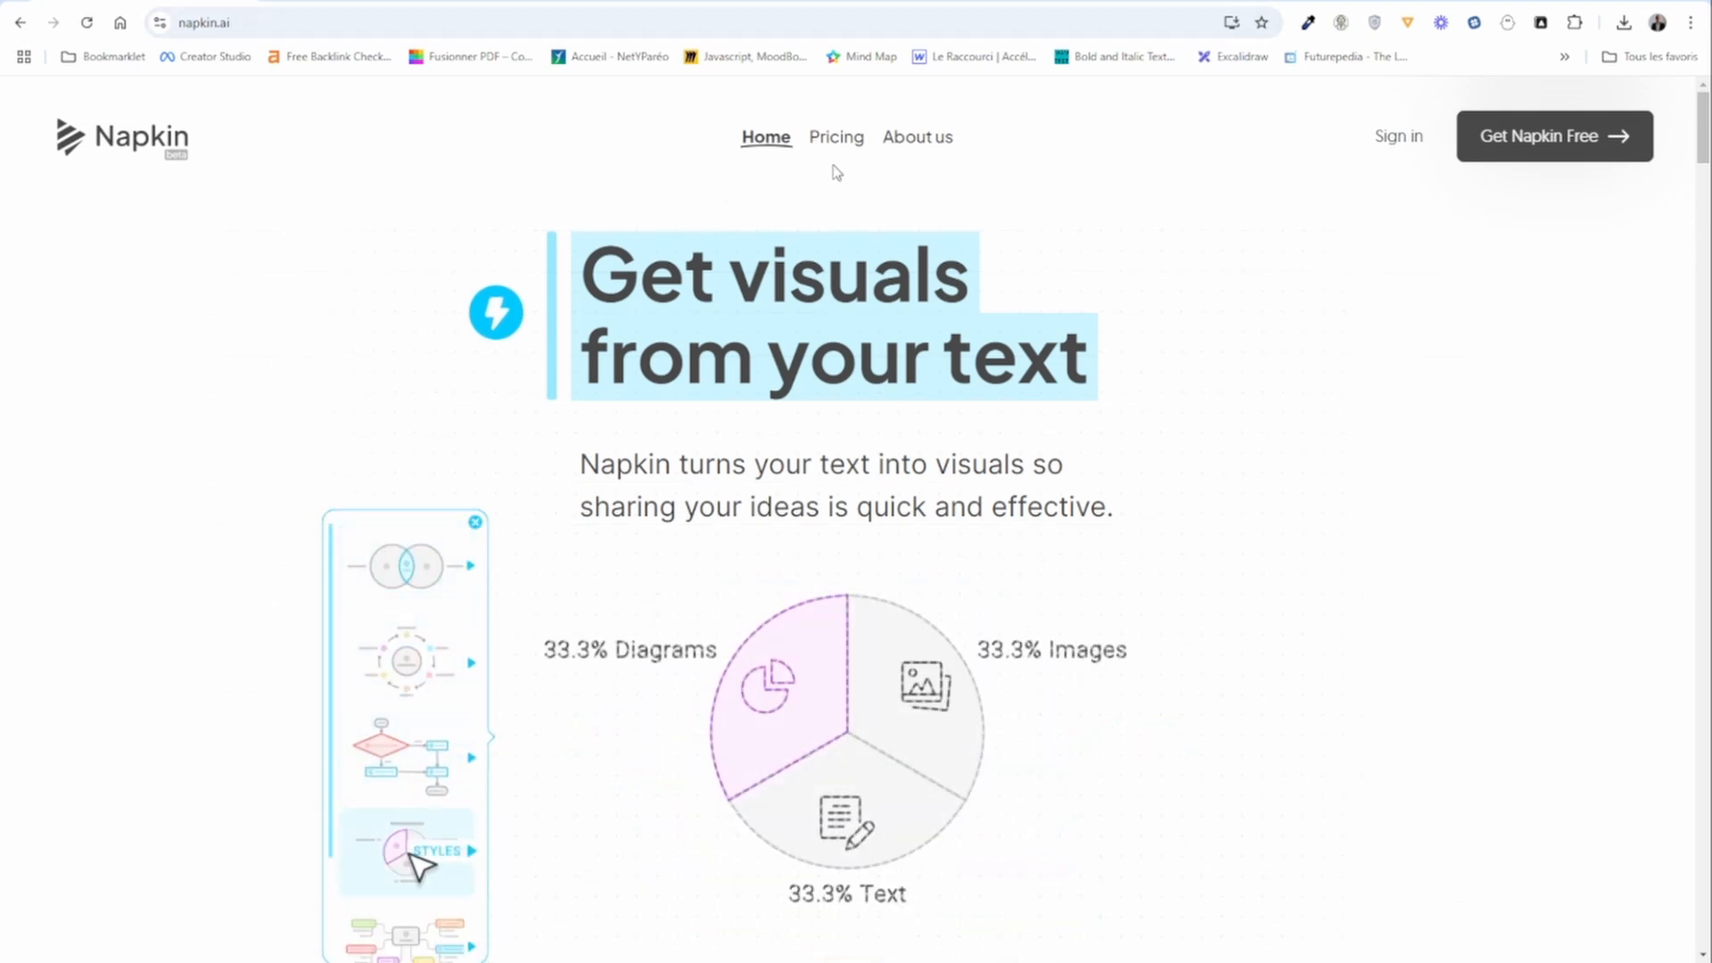
# - Open Napkin's pricing page and compare the features of the Starter, Professional and Enterprise plans
pyautogui.click(839, 143)
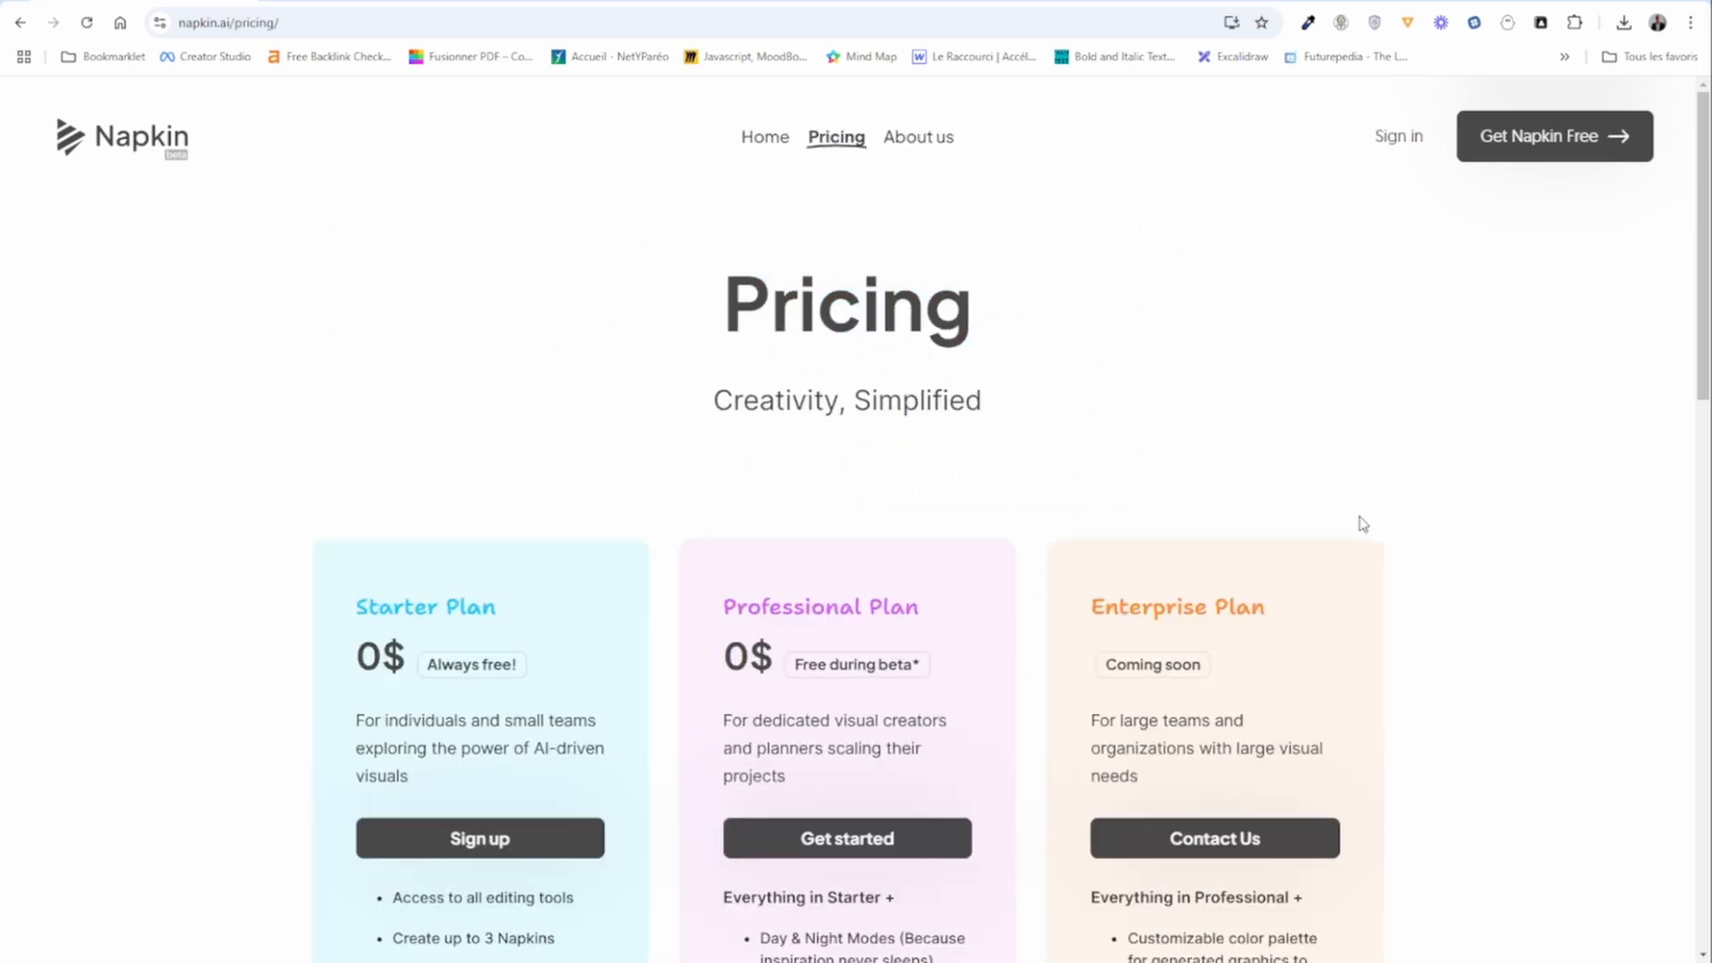
pyautogui.scroll(-5, 1586, 499)
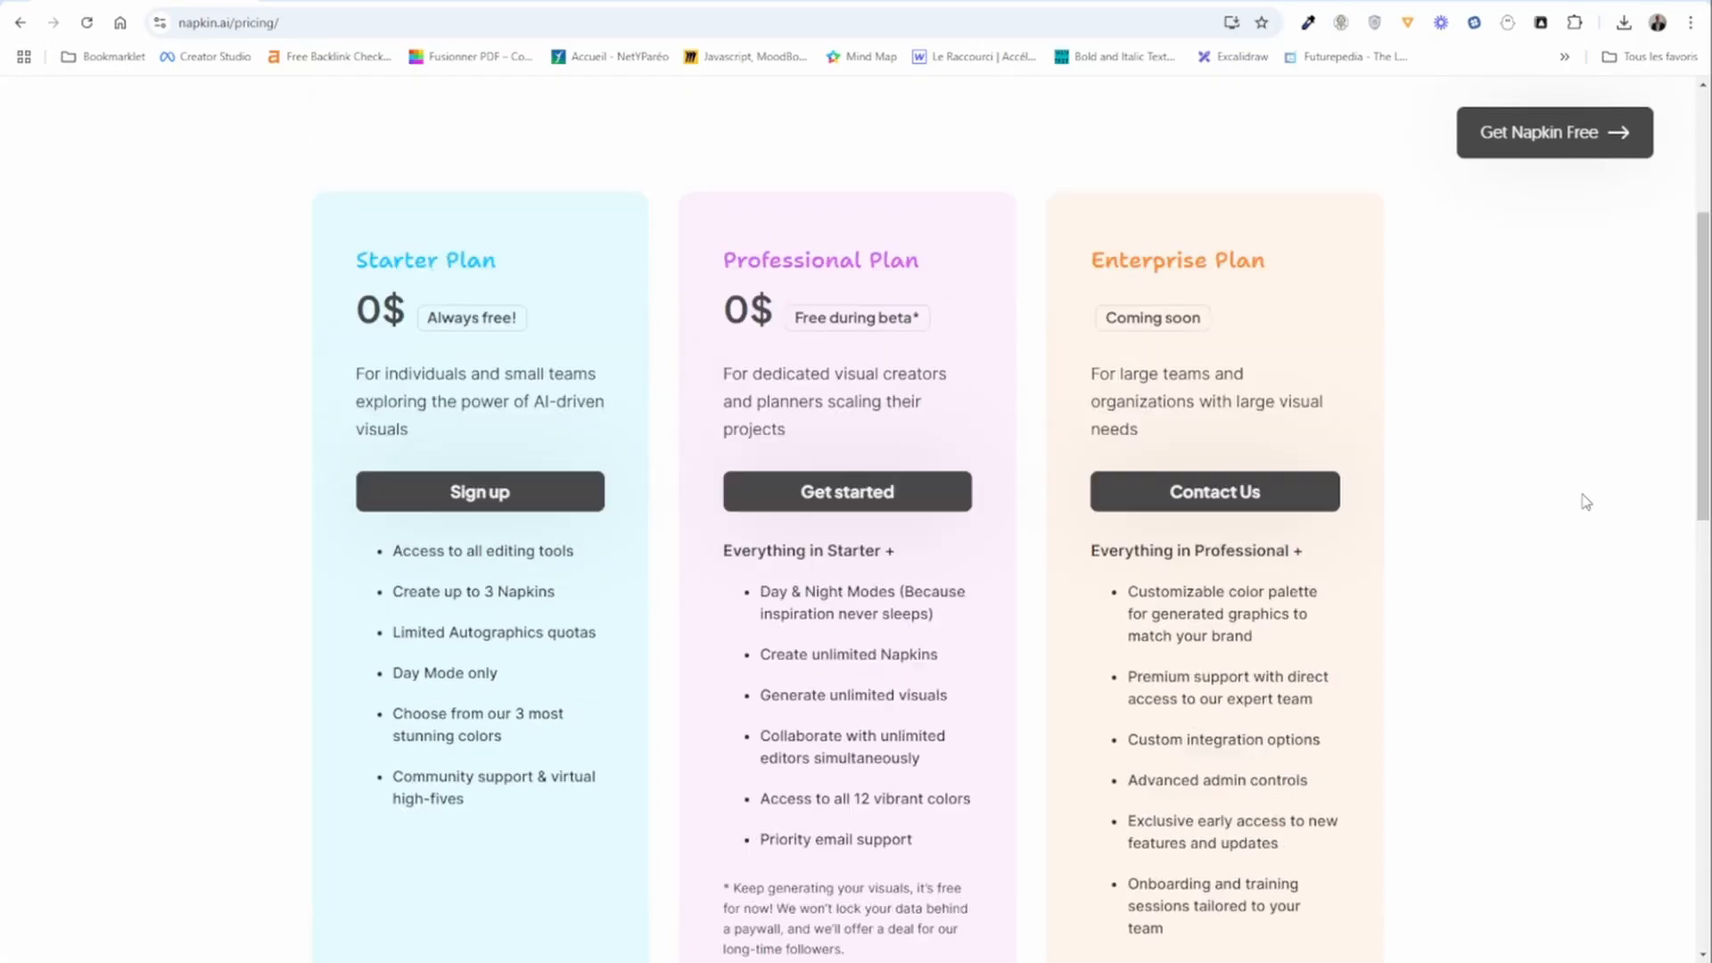
pyautogui.scroll(4, 1586, 501)
pyautogui.scroll(-4, 1586, 501)
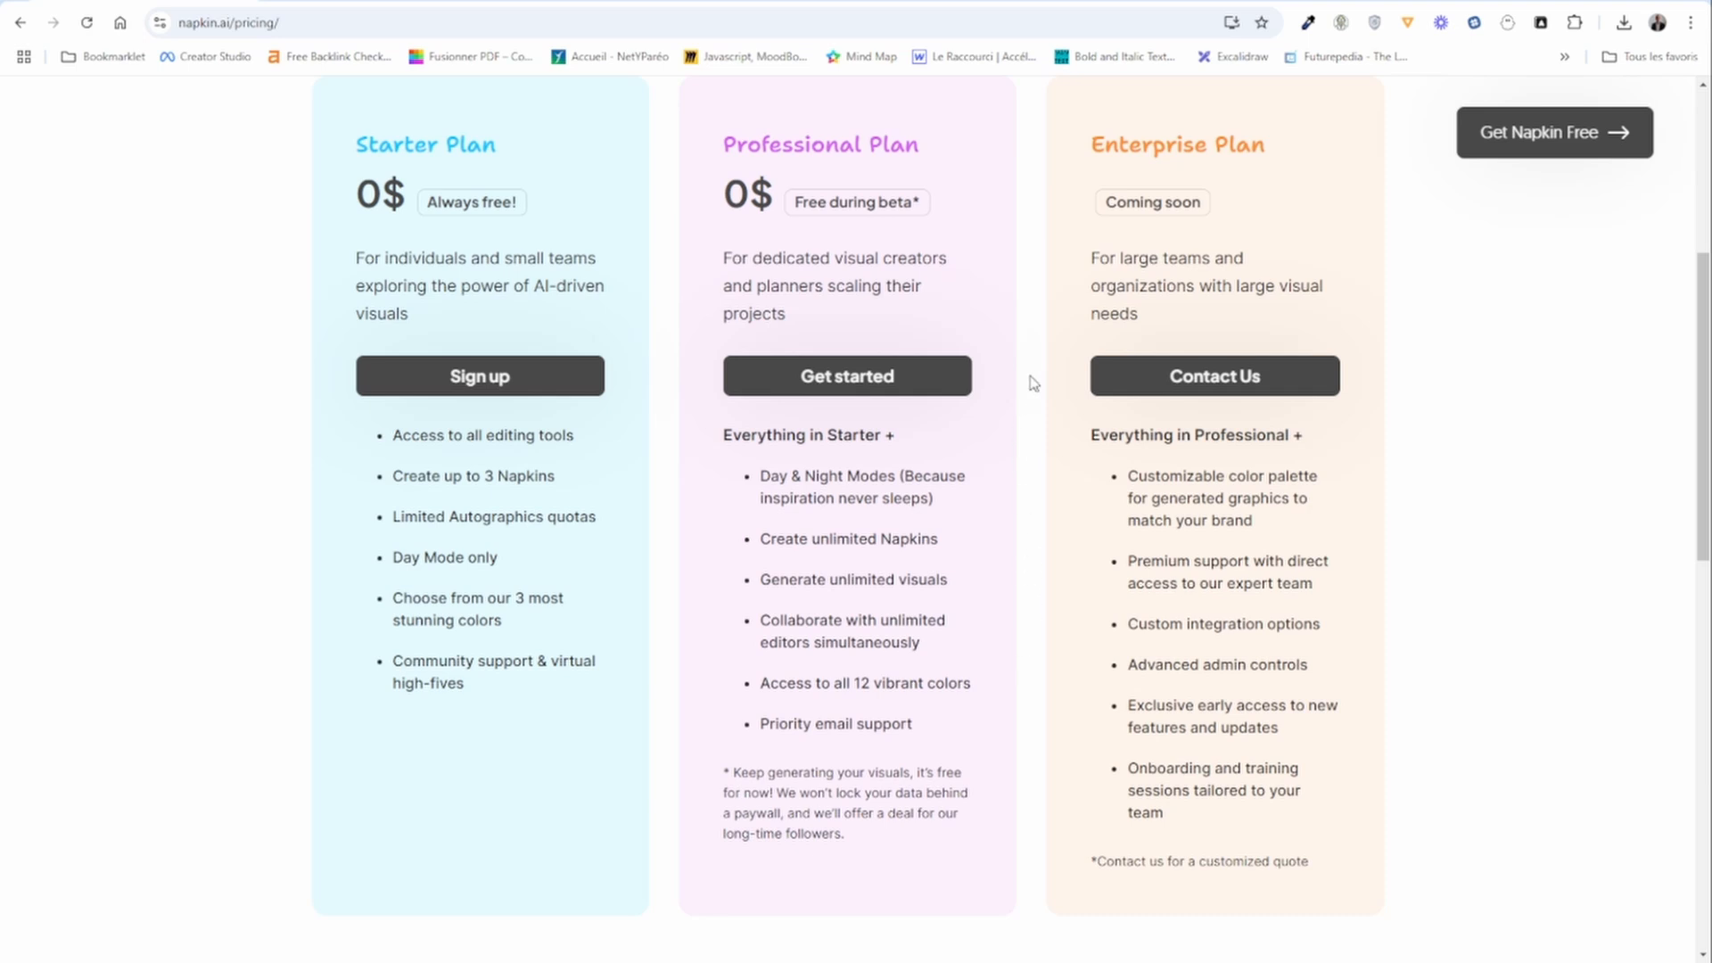
pyautogui.scroll(2, 1032, 384)
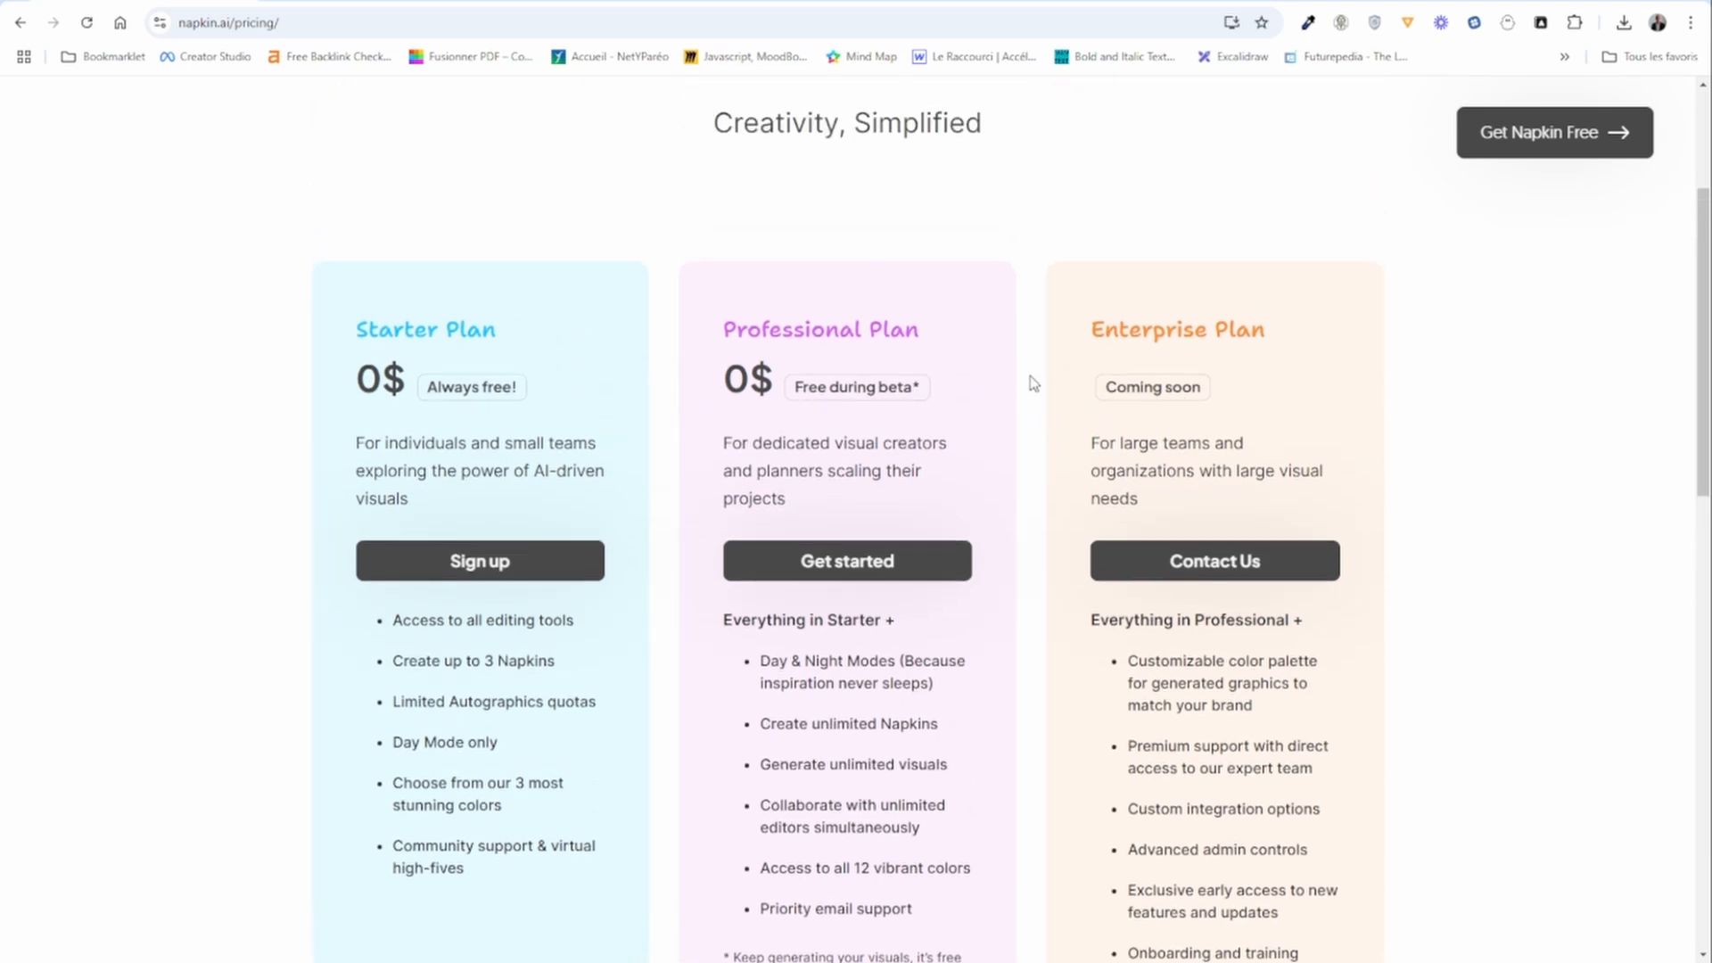
pyautogui.scroll(1, 1033, 383)
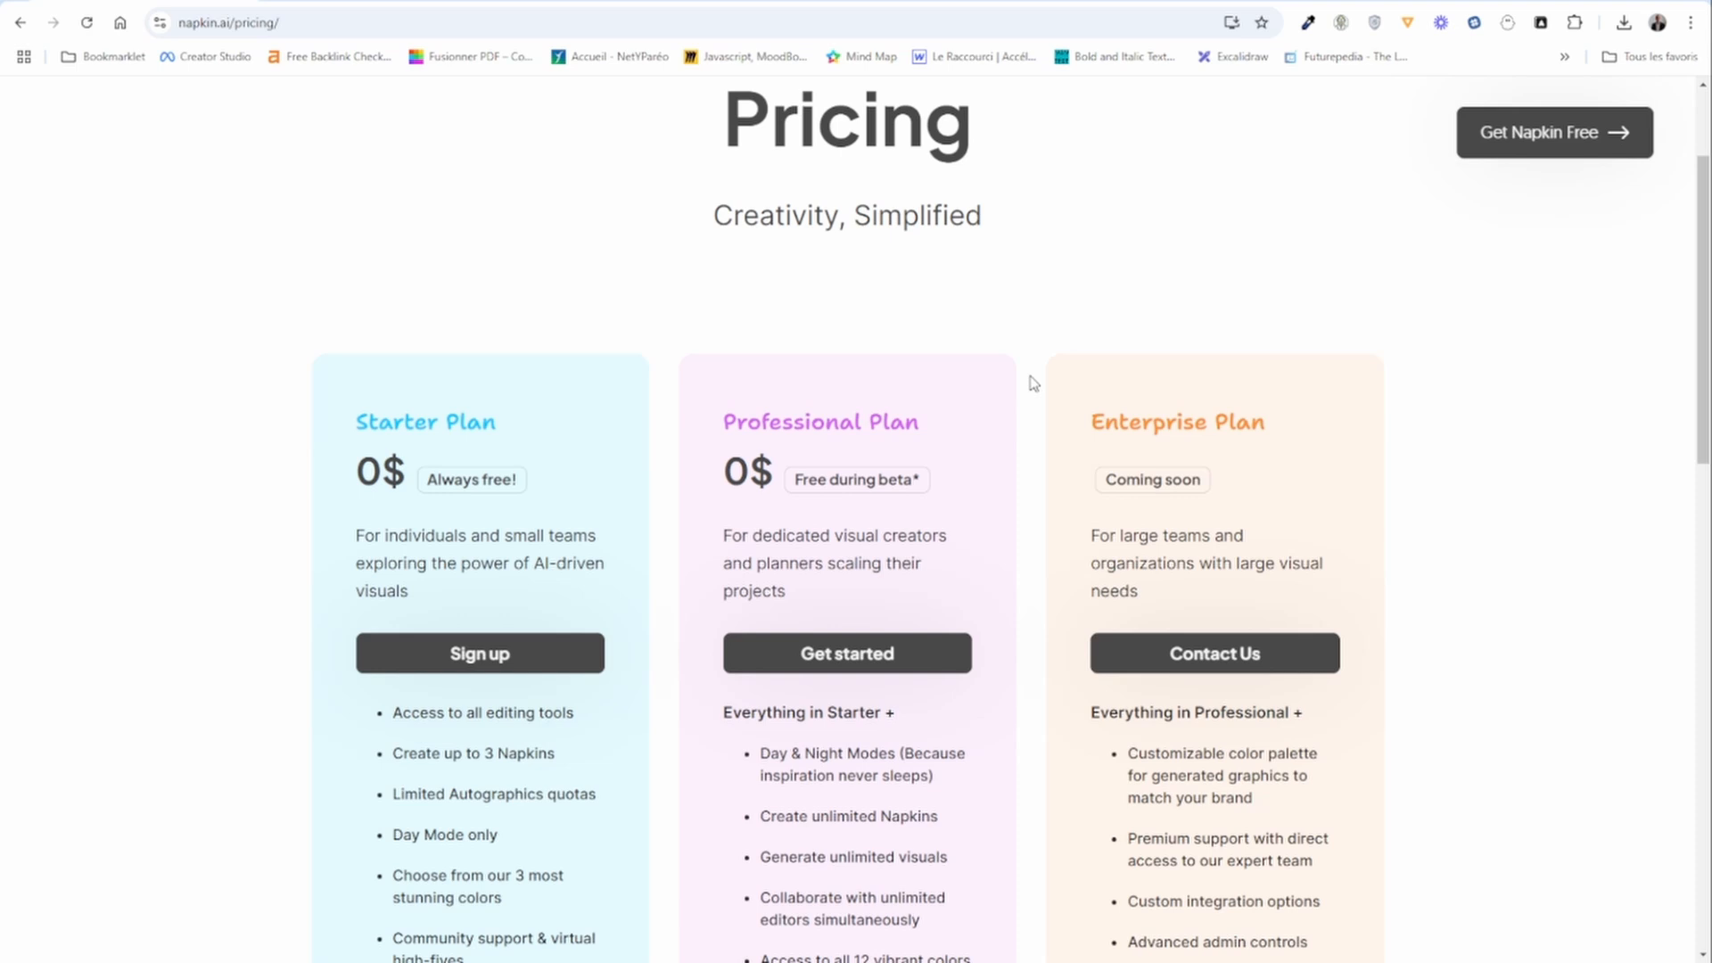